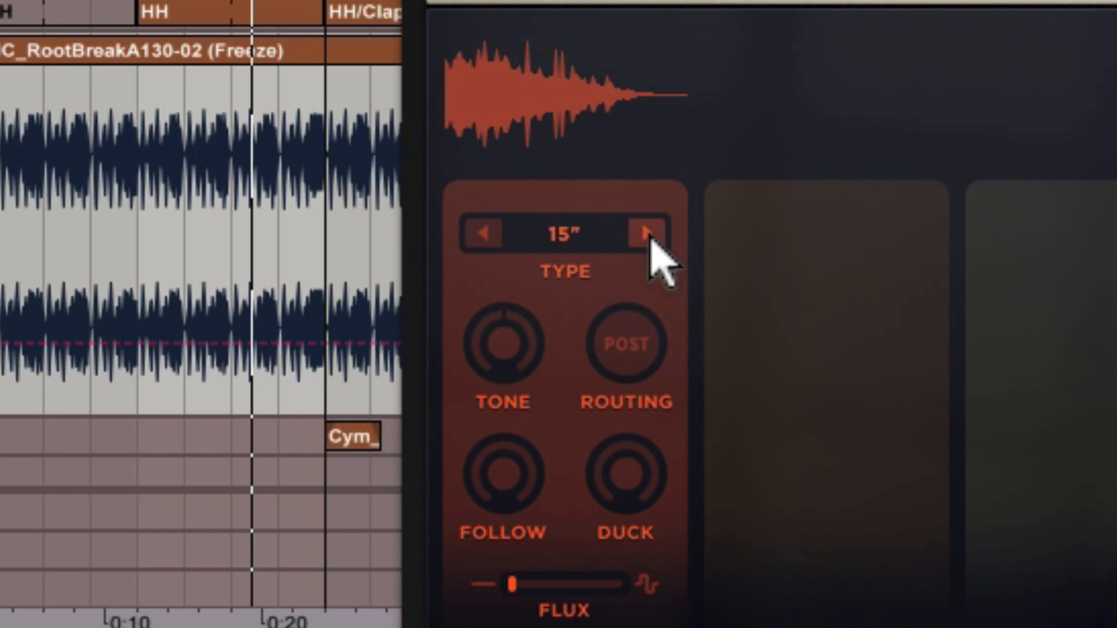
# - Cycle forward through the noise types, from 15" through Muff and on past 8-Bit
pyautogui.click(649, 233)
pyautogui.click(649, 234)
pyautogui.click(649, 234)
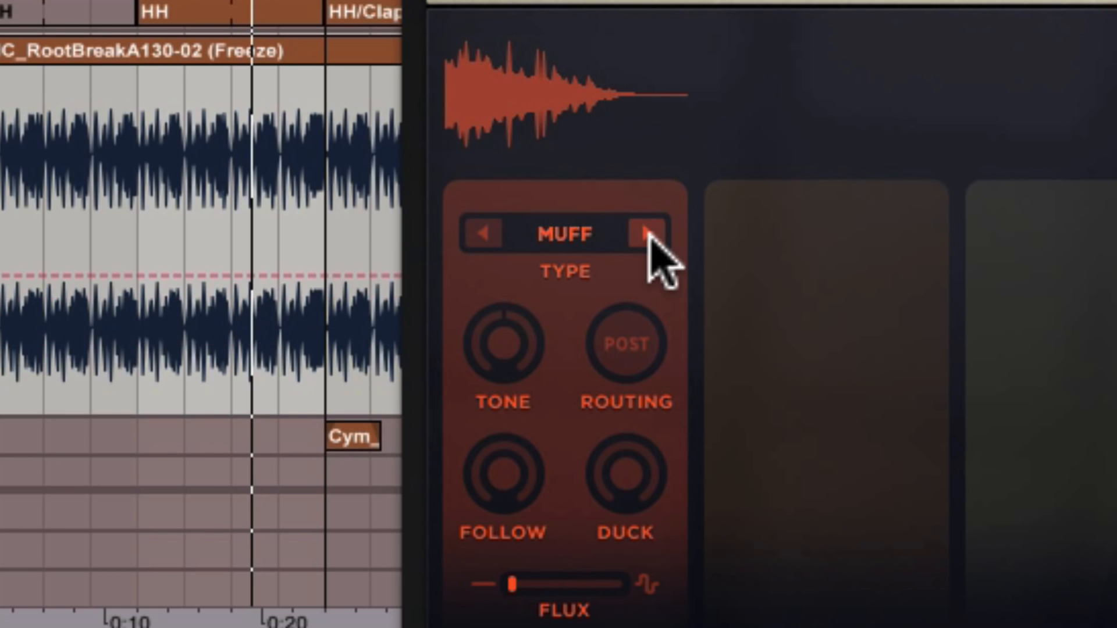
pyautogui.click(649, 234)
pyautogui.click(649, 234)
pyautogui.click(649, 234)
pyautogui.click(649, 234)
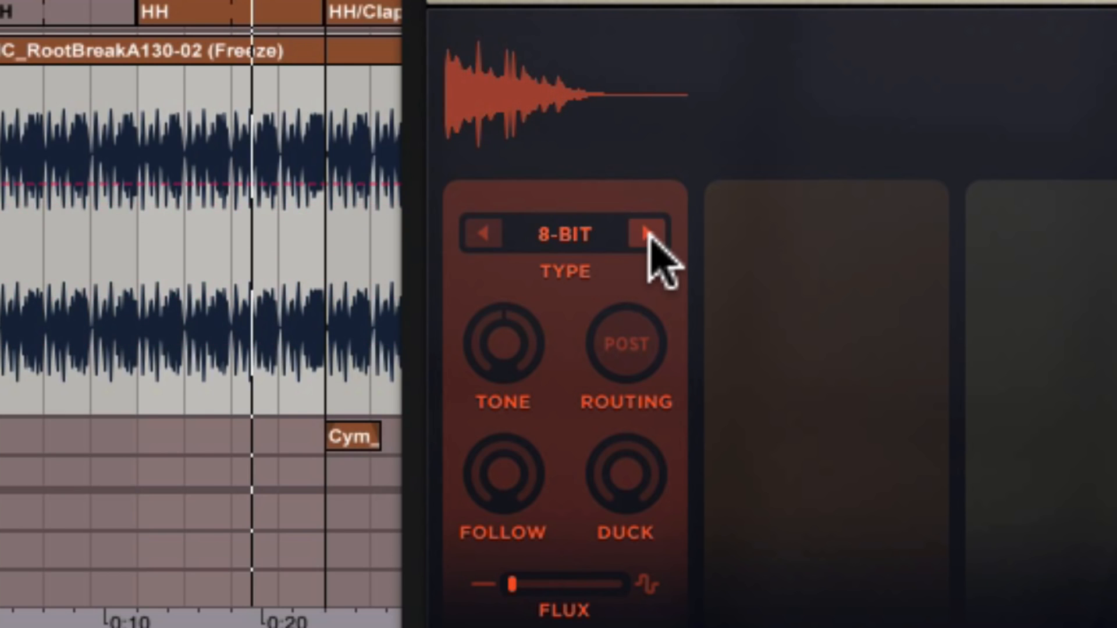
pyautogui.click(648, 234)
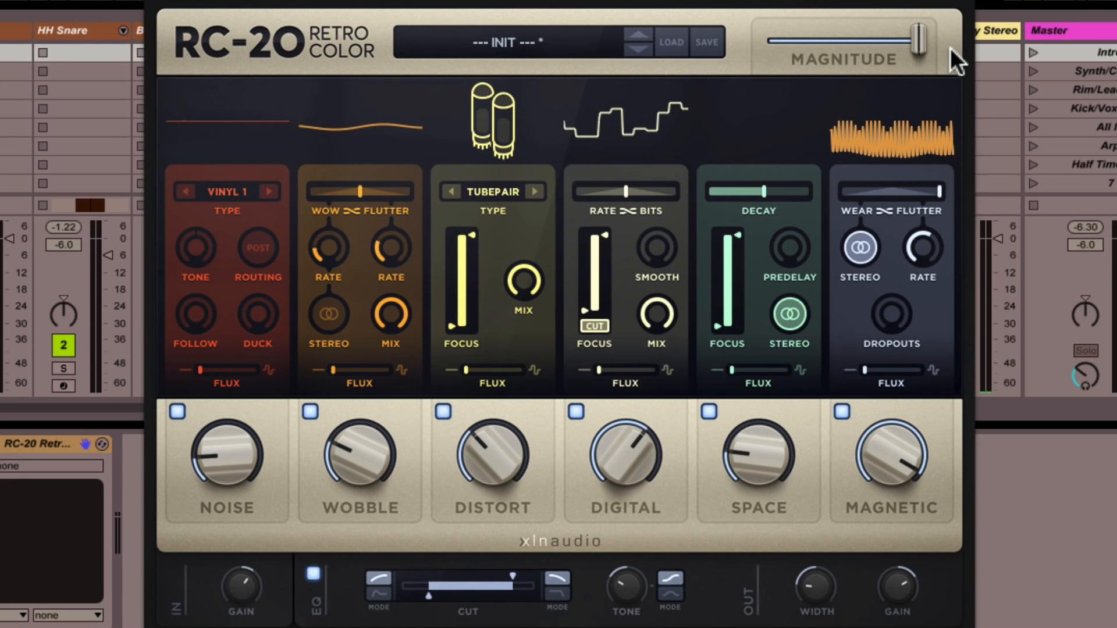
# - Push the Magnitude to its maximum, and bypass and re-enable the Space module
pyautogui.moveTo(920, 37); pyautogui.dragTo(957, 33)
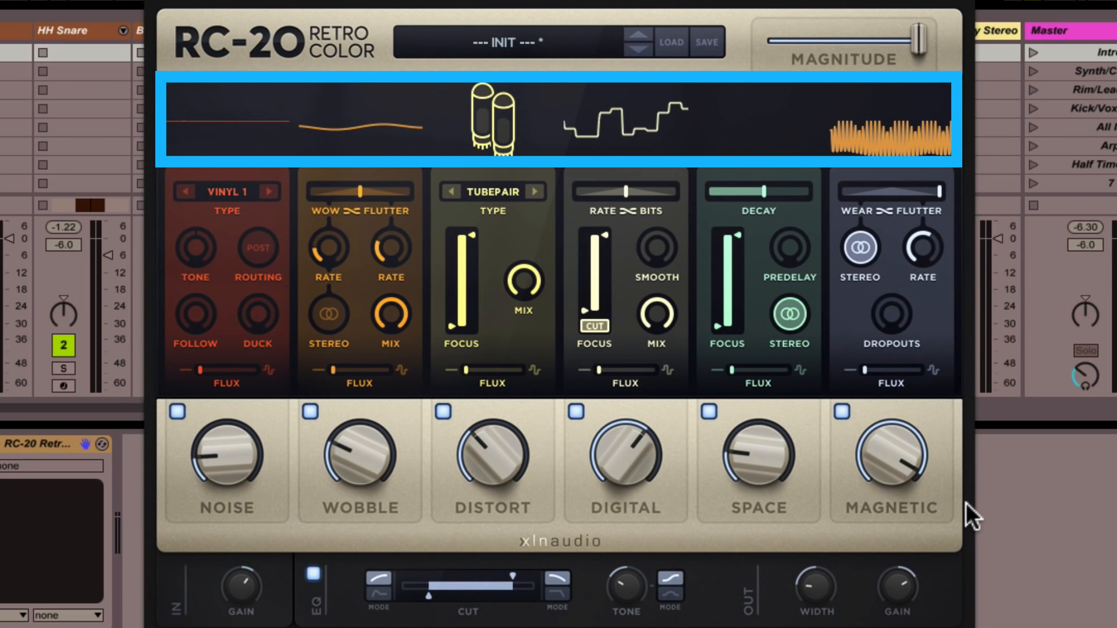
pyautogui.click(707, 407)
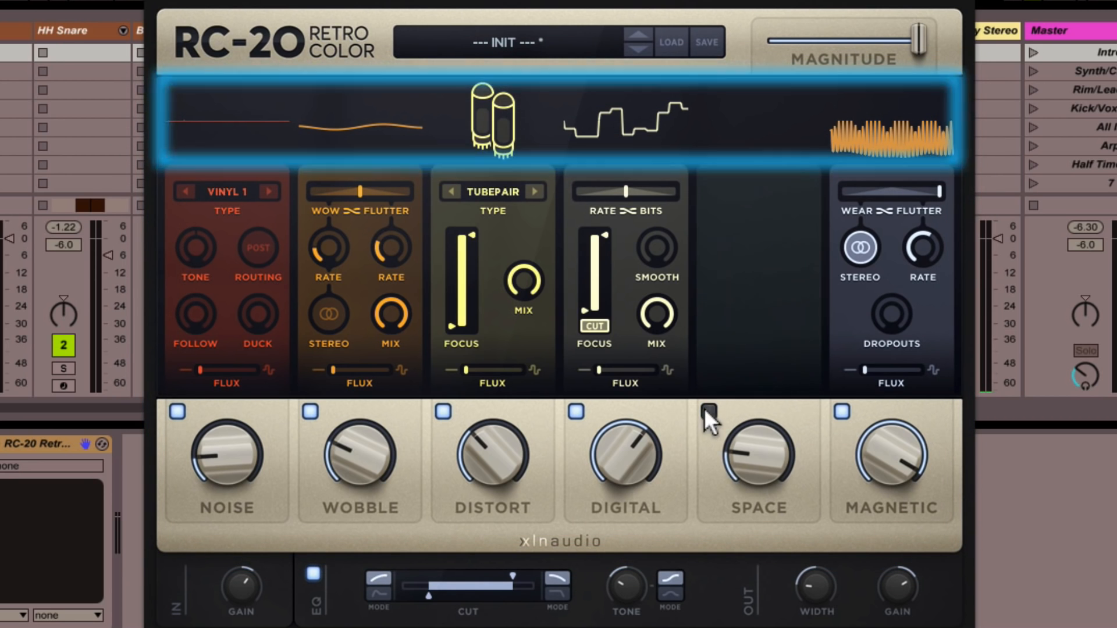
pyautogui.click(705, 407)
# - Bypass and re-enable the Digital module, and lower its amount slightly to just above the midpoint
pyautogui.click(577, 412)
pyautogui.click(579, 412)
pyautogui.moveTo(618, 441); pyautogui.dragTo(616, 481)
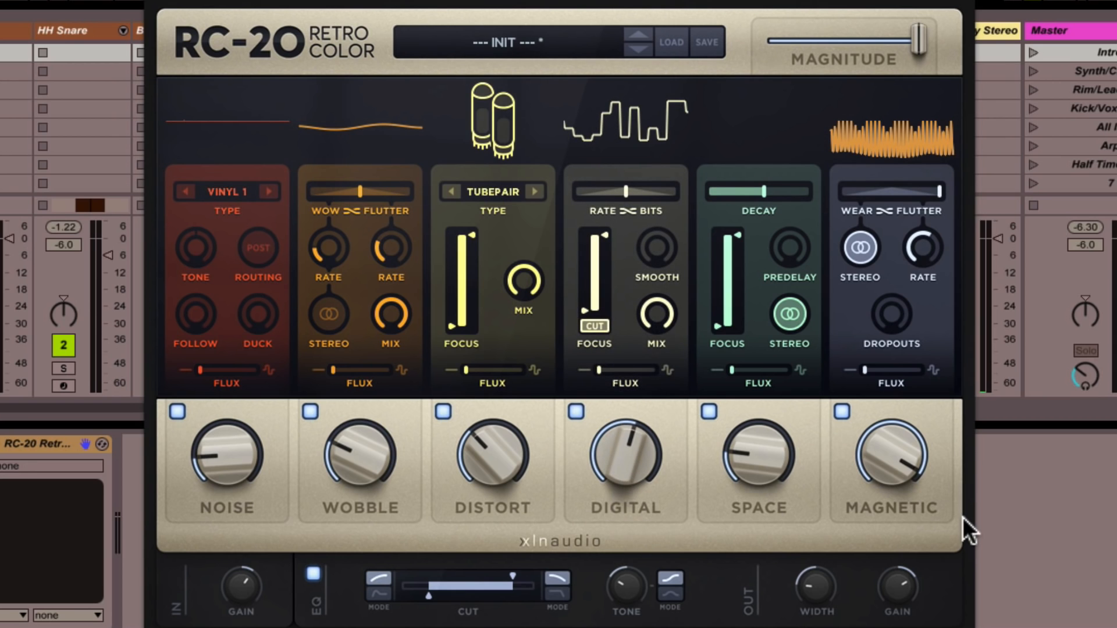
# - Nudge the plug-in's input gain and output gain
pyautogui.moveTo(244, 593); pyautogui.dragTo(244, 585)
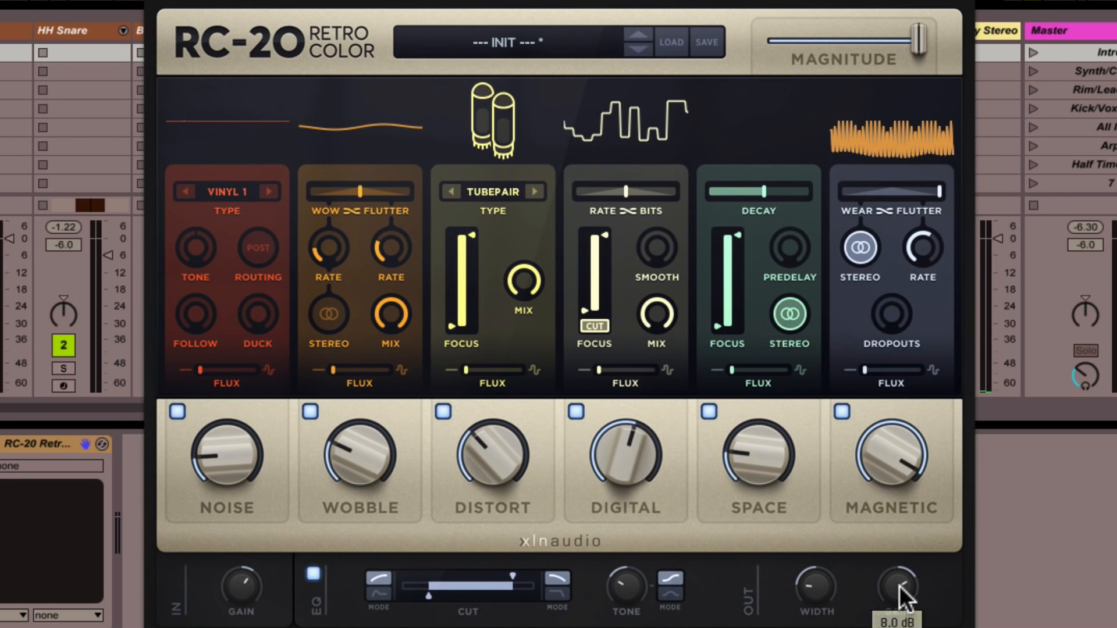
pyautogui.moveTo(899, 586); pyautogui.dragTo(892, 599)
pyautogui.moveTo(236, 610); pyautogui.dragTo(341, 626)
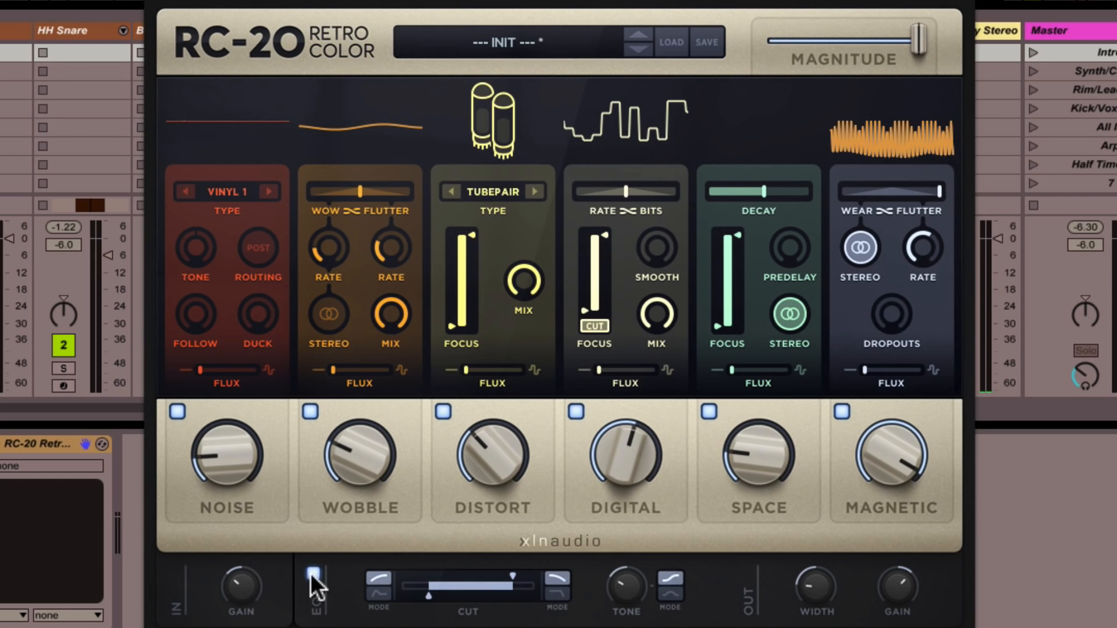
# - Shape the EQ with the high cut at about 6723 Hz, the lower mode on both cut filters and the tone raised above centre
pyautogui.moveTo(513, 576); pyautogui.dragTo(510, 576)
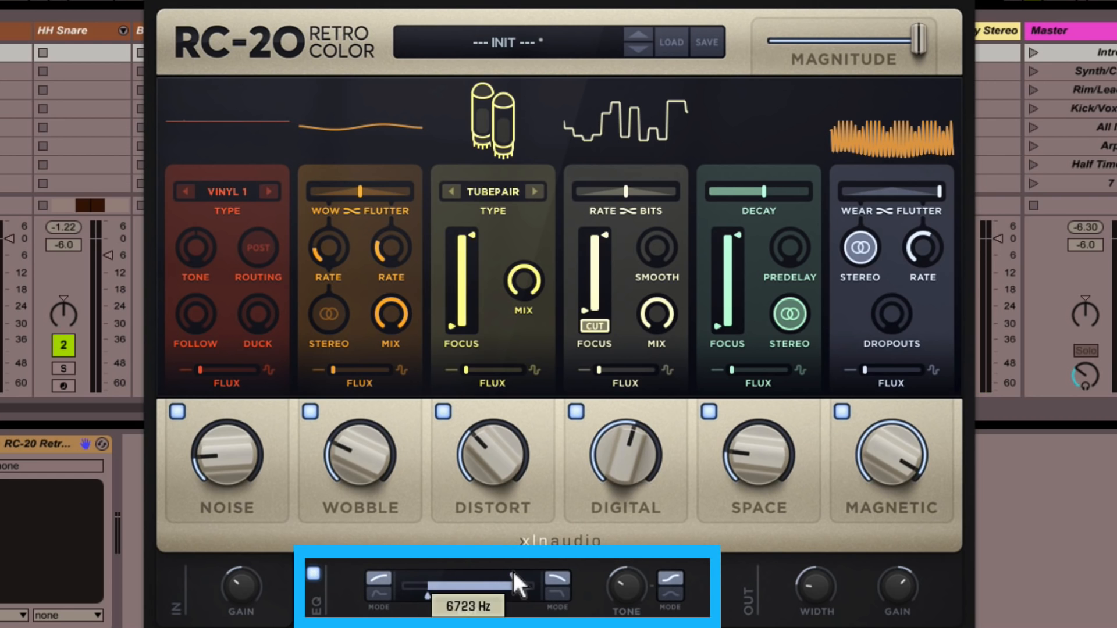
pyautogui.click(557, 593)
pyautogui.click(379, 593)
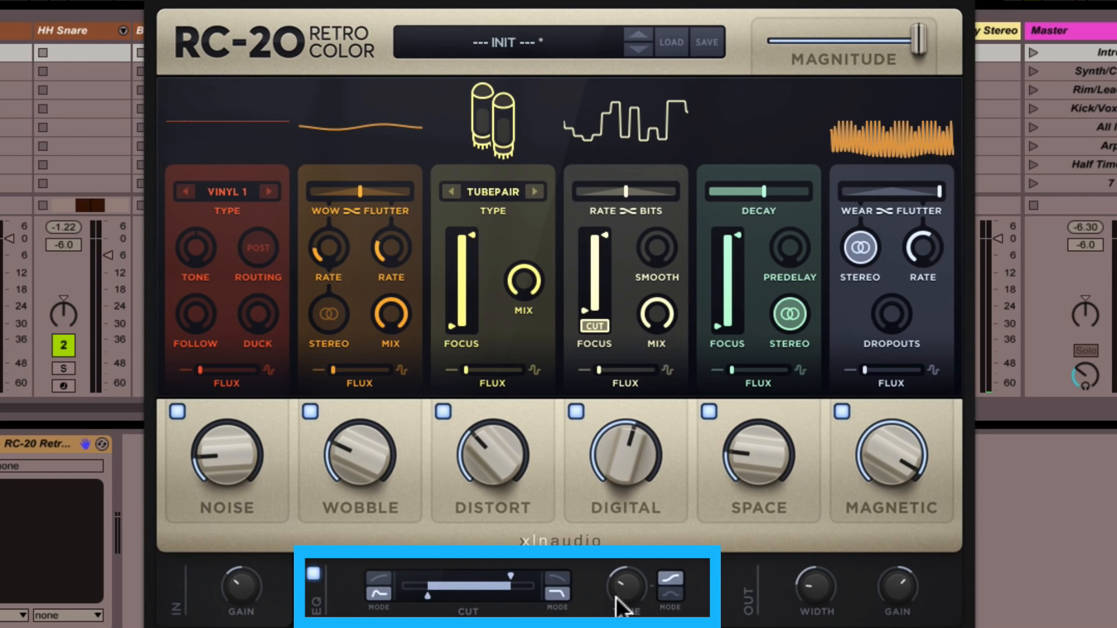
pyautogui.moveTo(617, 598); pyautogui.dragTo(657, 509)
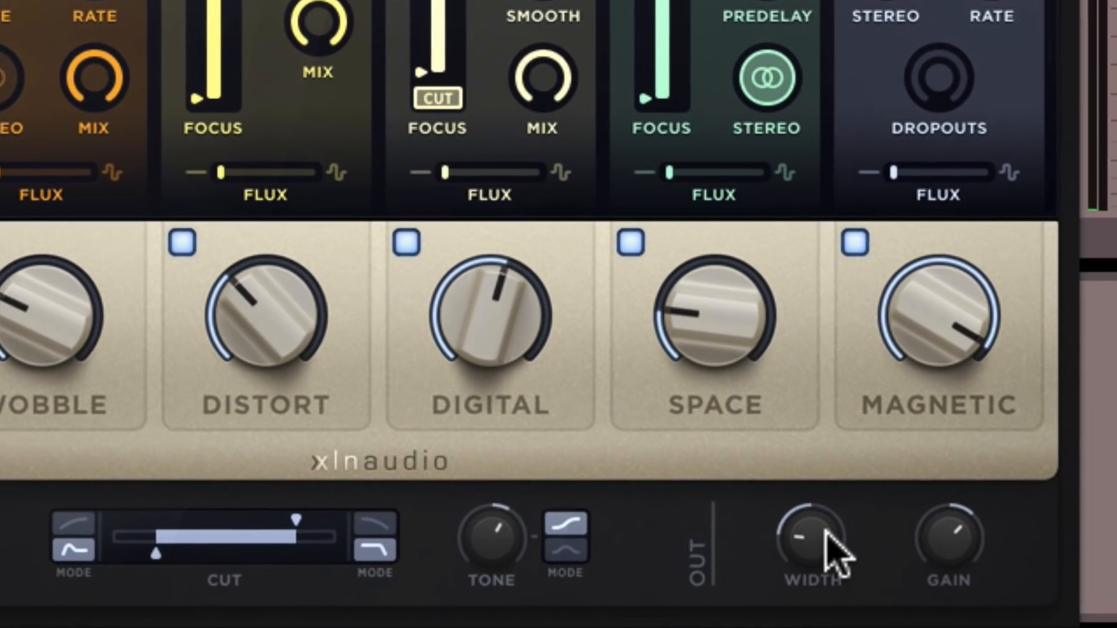
# - Sweep the output width down to 0 % and bring it back up
pyautogui.moveTo(821, 534); pyautogui.dragTo(919, 558)
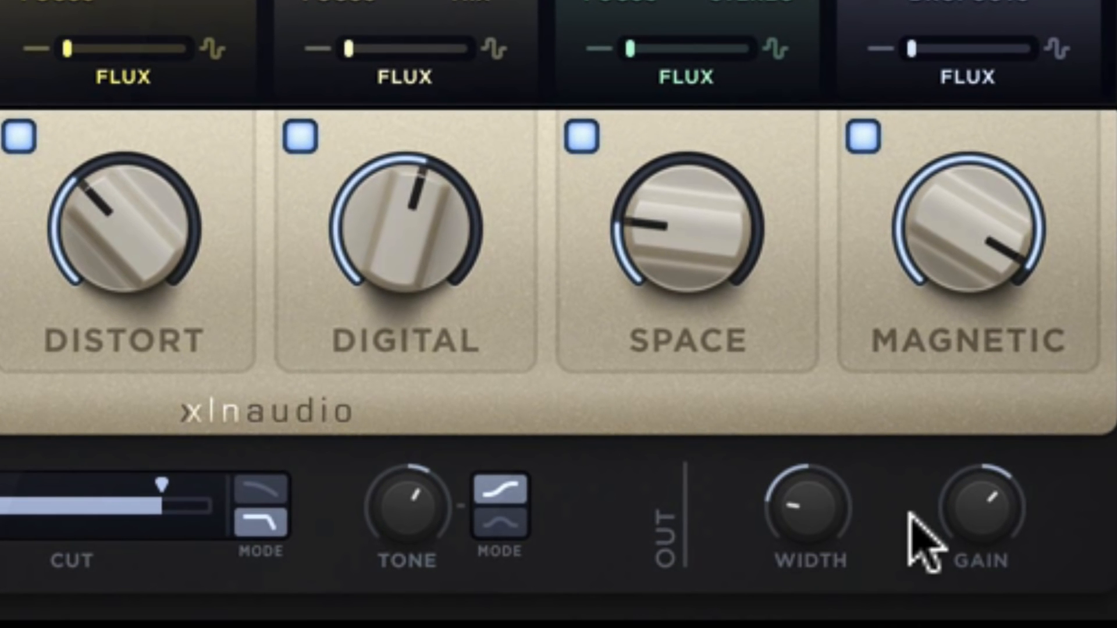
pyautogui.moveTo(811, 499); pyautogui.dragTo(811, 576)
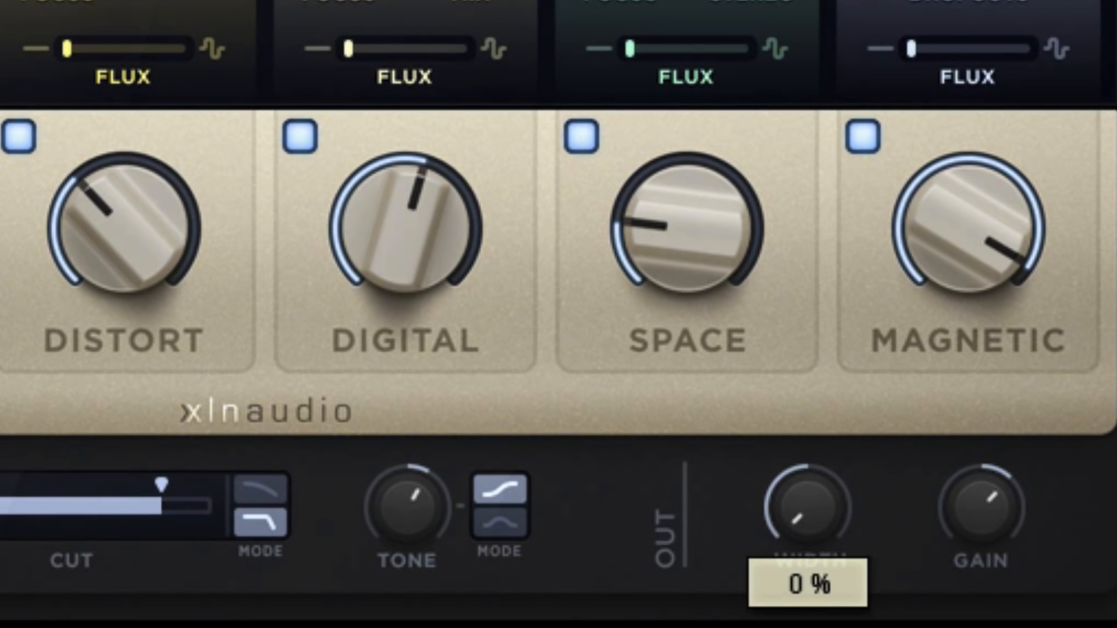
pyautogui.moveTo(829, 524); pyautogui.dragTo(844, 279)
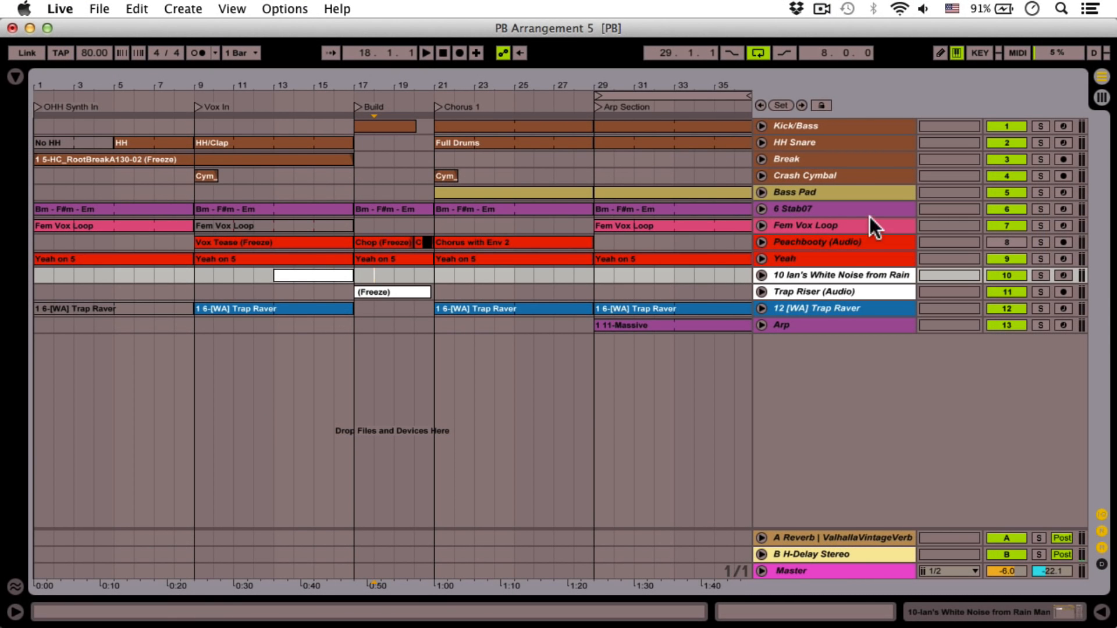
# - Unfold the Break track in the arrangement and start playback from bar 1
pyautogui.click(762, 158)
pyautogui.click(780, 158)
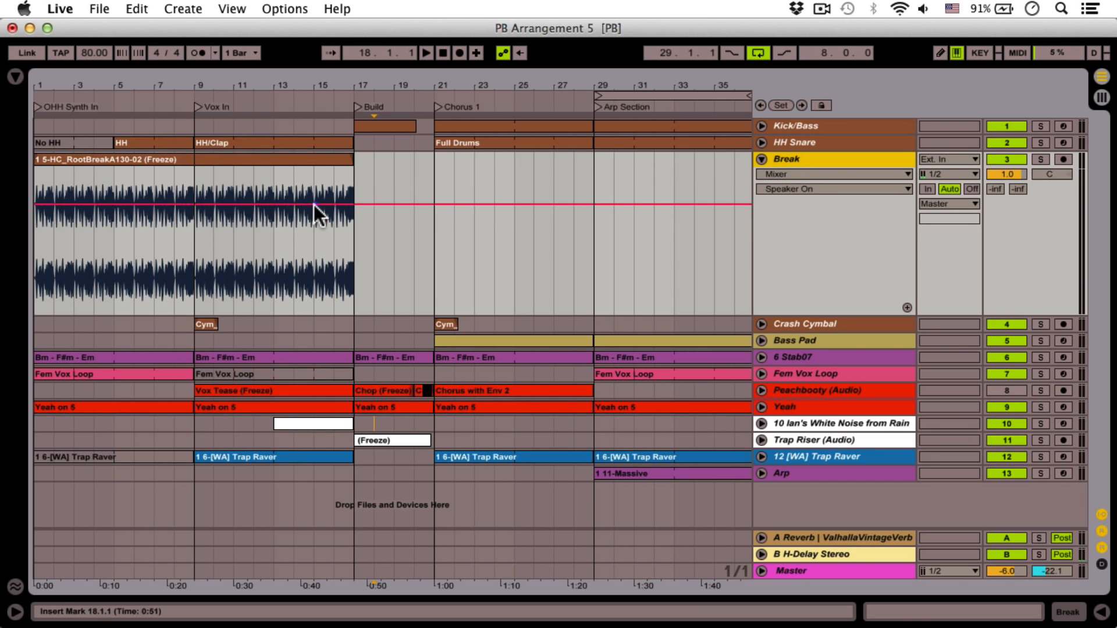
pyautogui.click(37, 256)
pyautogui.press('space')
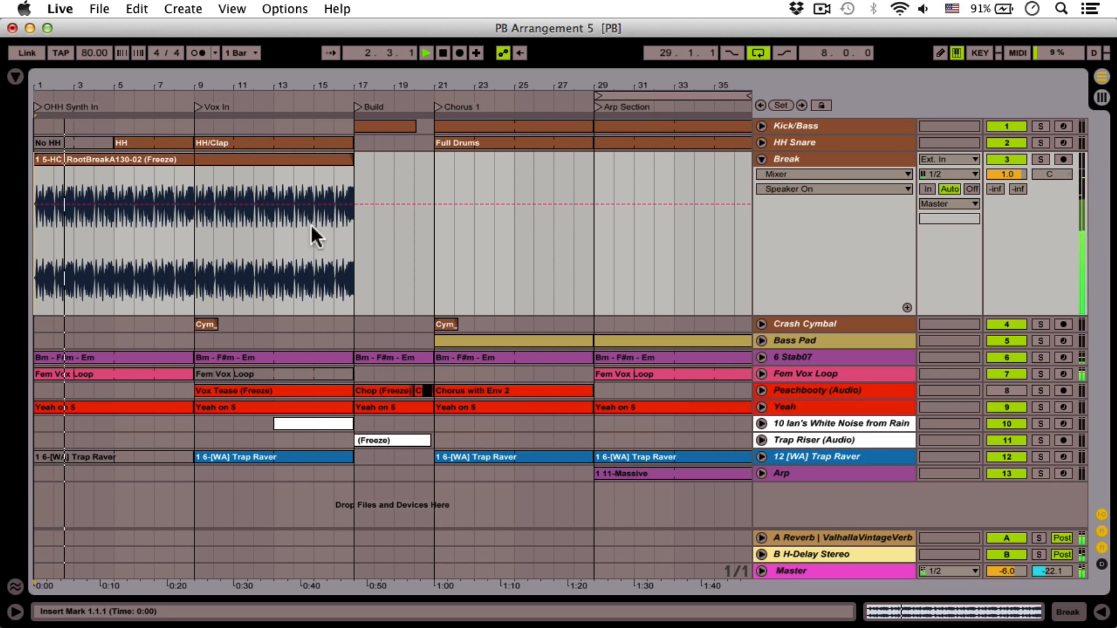
# - Listen to the Break track soloed, stop playback and remove the solo
pyautogui.click(1041, 159)
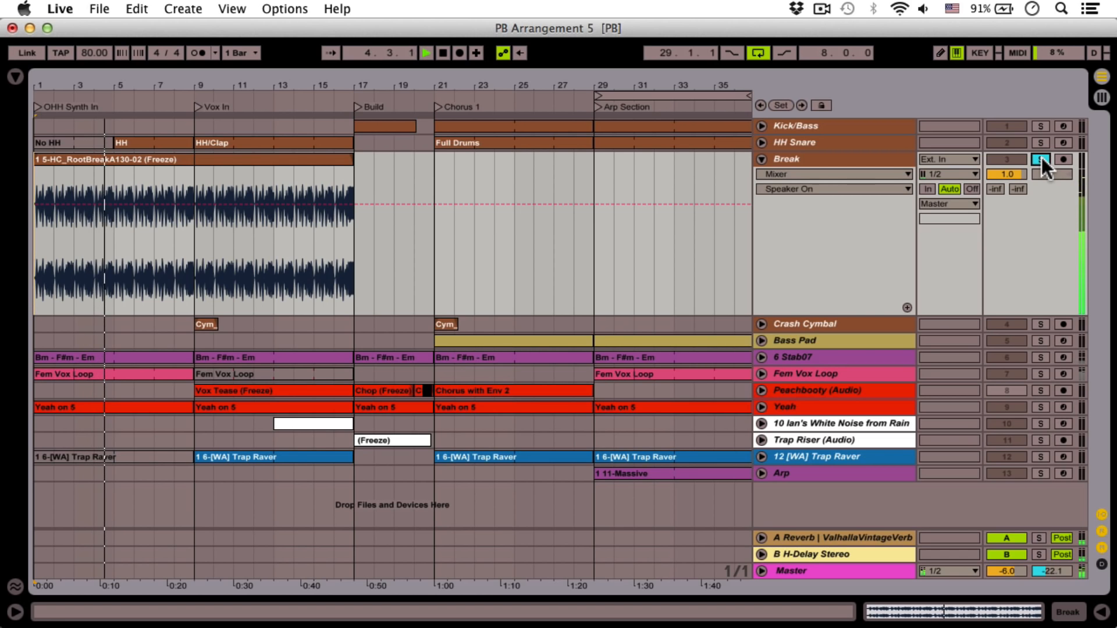
pyautogui.press('space')
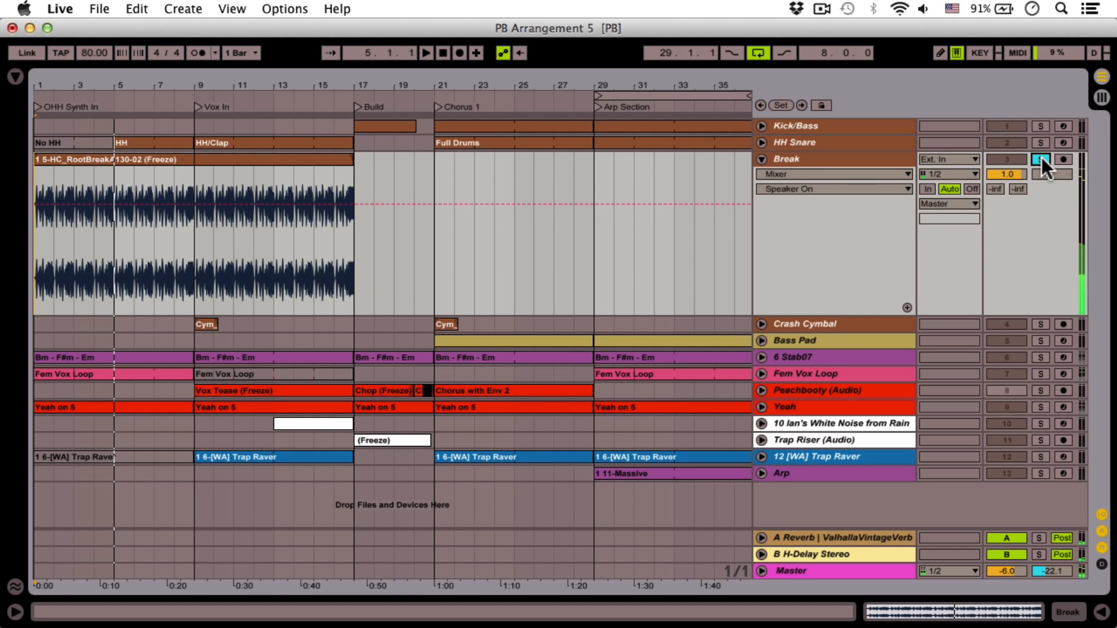
pyautogui.click(1041, 158)
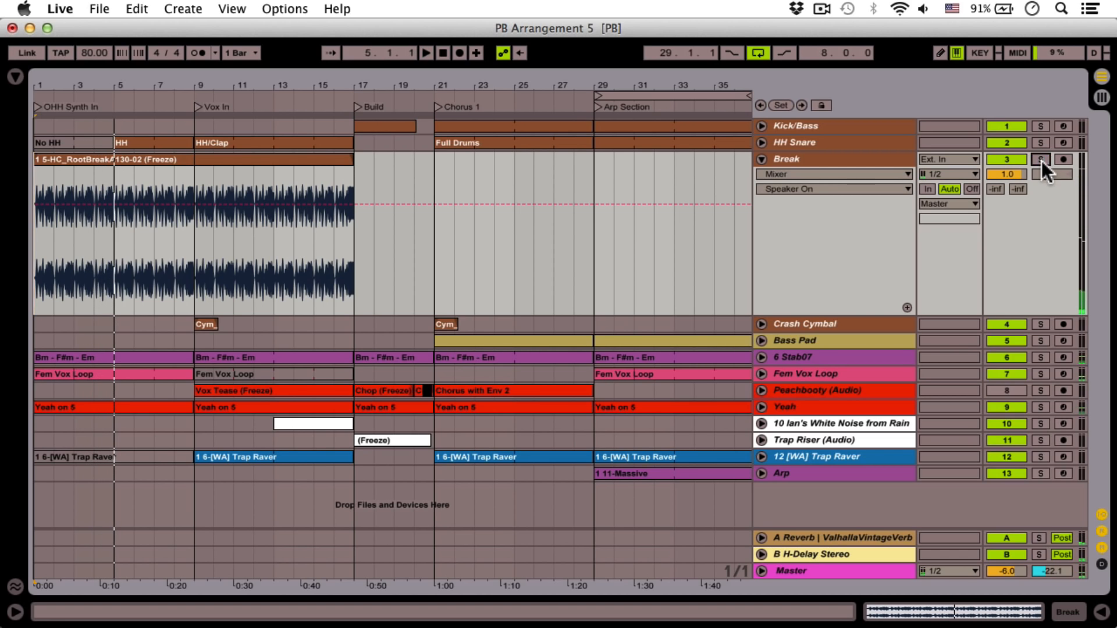
# - Load the RC-20 Retro Color plug-in from the browser onto the Break track and hide the browser
pyautogui.click(14, 77)
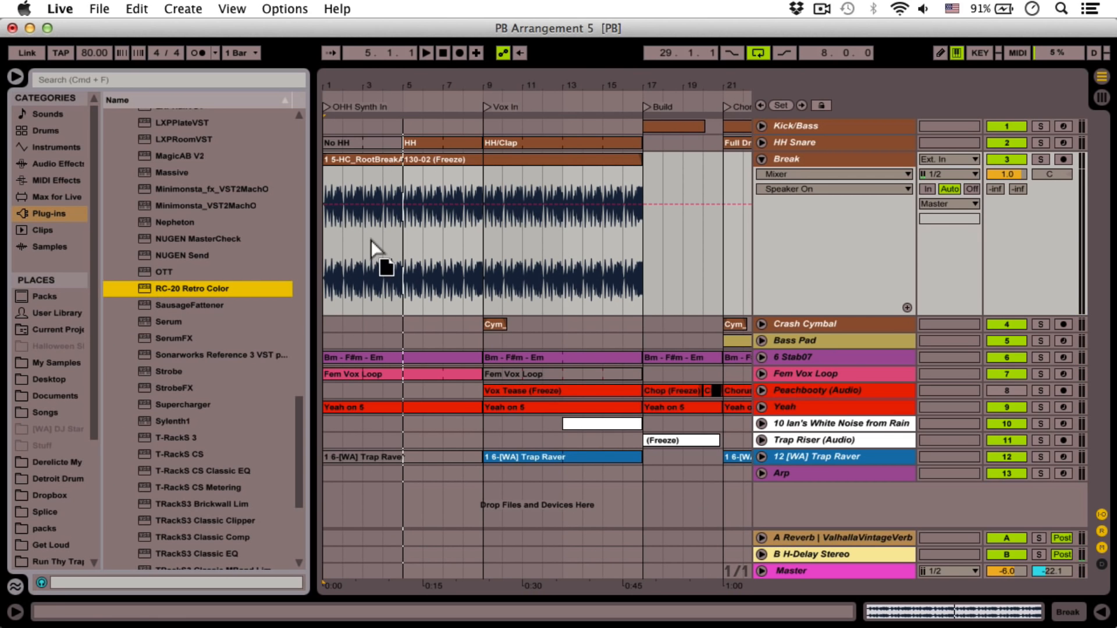
pyautogui.press('Return')
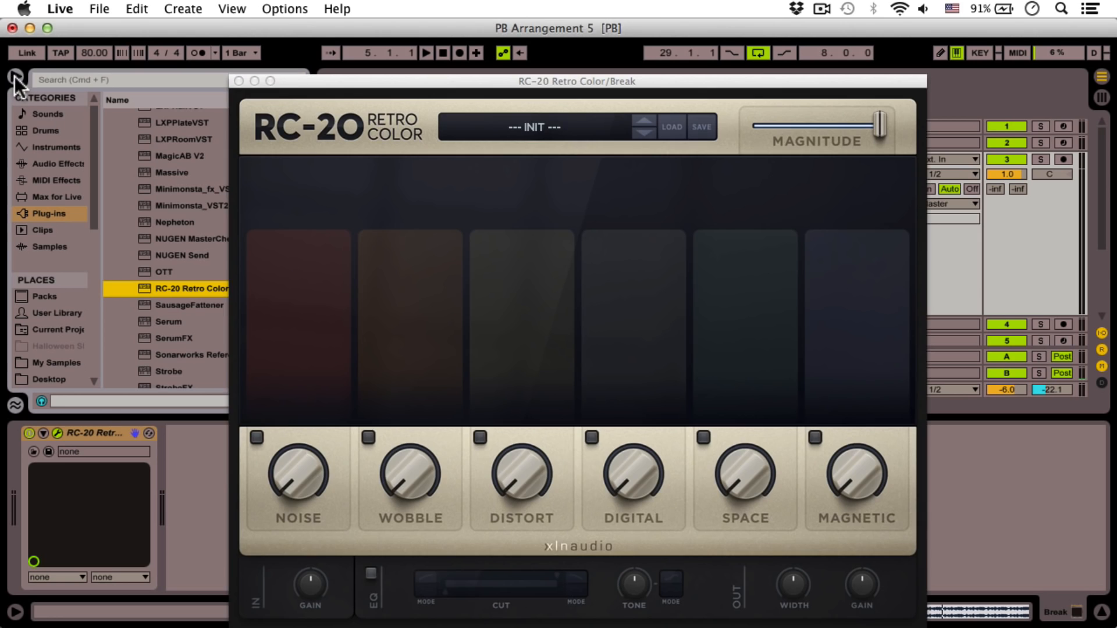
pyautogui.click(15, 77)
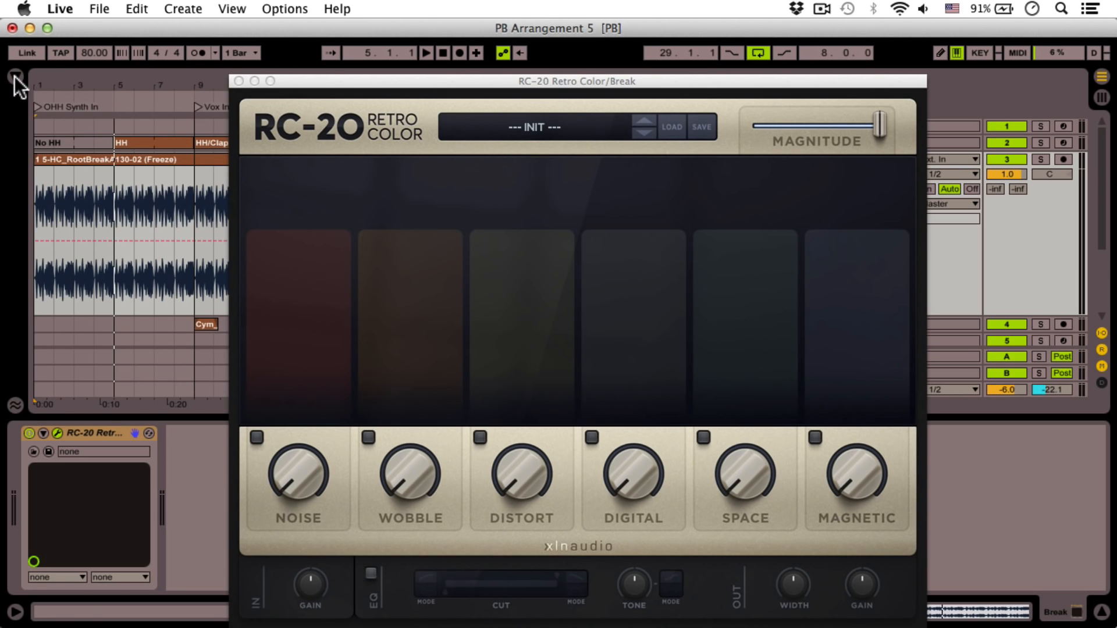
# - Solo the Break track, move the plug-in window slightly up and play from the beginning
pyautogui.click(1045, 157)
pyautogui.moveTo(802, 79); pyautogui.dragTo(795, 65)
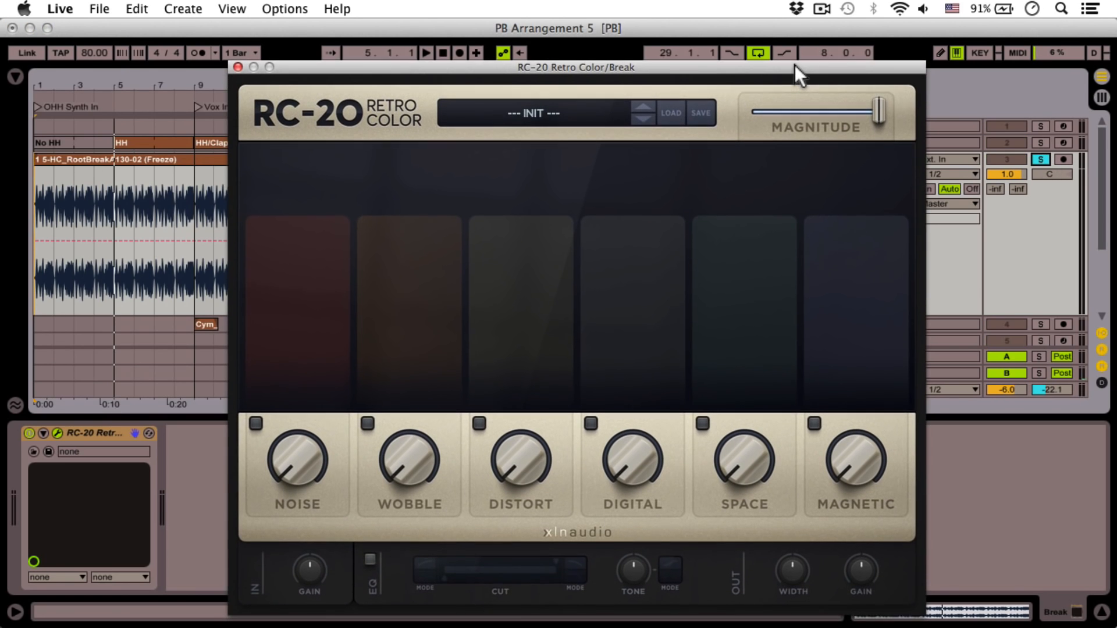
pyautogui.press('space')
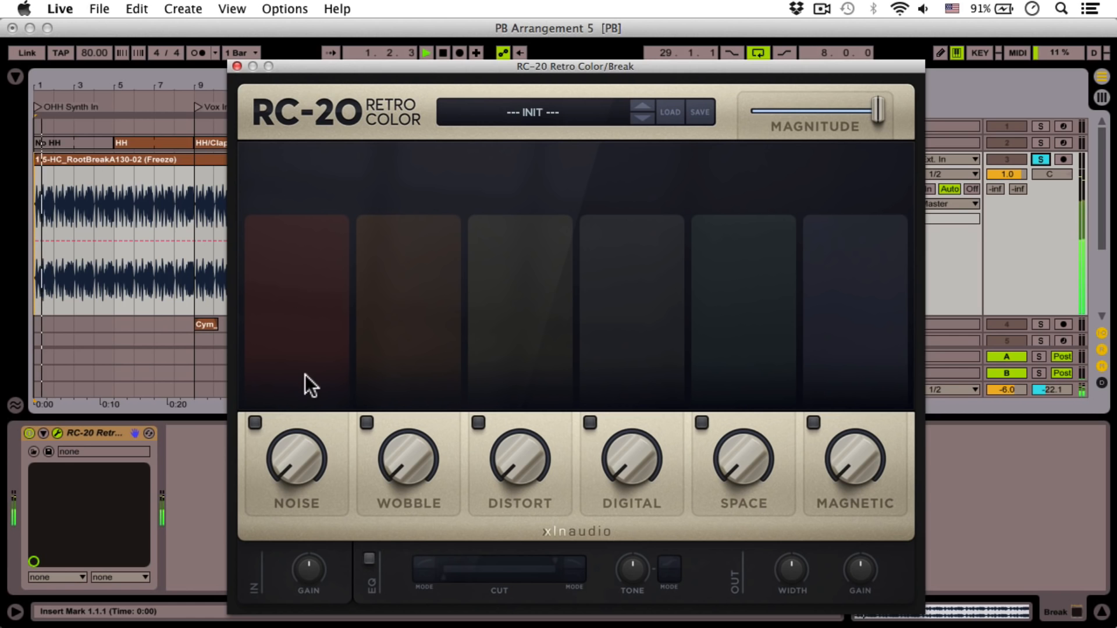
# - Bring the Noise amount up to just past halfway, and enable the EQ with its low and high cuts moved inward
pyautogui.moveTo(289, 467); pyautogui.dragTo(309, 264)
pyautogui.click(369, 559)
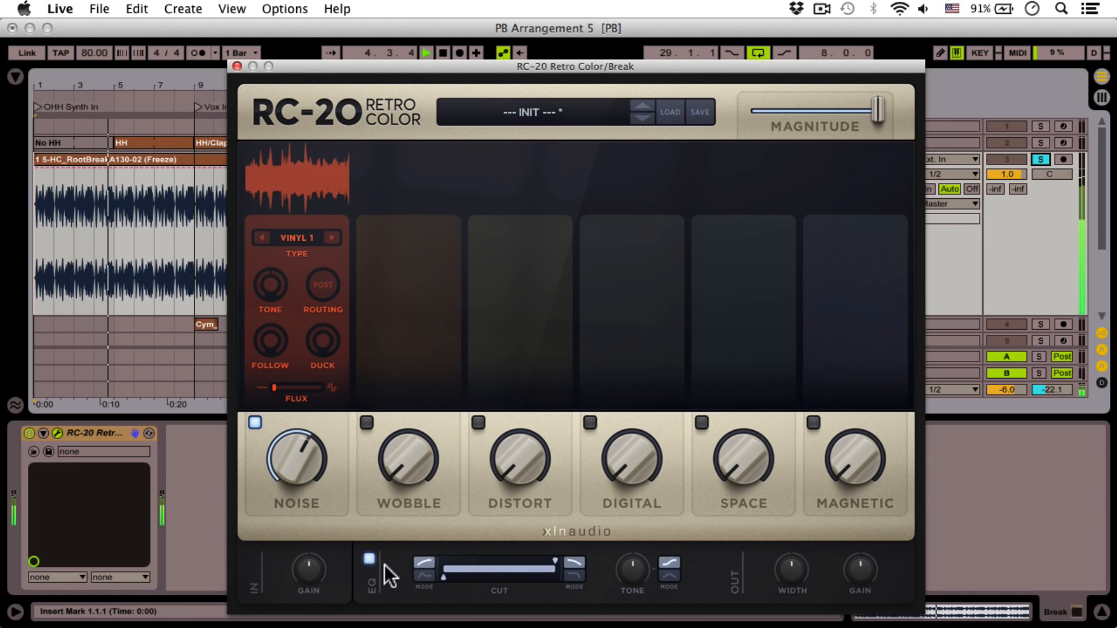
pyautogui.moveTo(441, 579); pyautogui.dragTo(469, 580)
pyautogui.moveTo(552, 559); pyautogui.dragTo(536, 561)
pyautogui.moveTo(296, 454)
pyautogui.mouseDown()
pyautogui.moveTo(298, 382)
pyautogui.moveTo(295, 462)
pyautogui.mouseUp()
pyautogui.press('space')
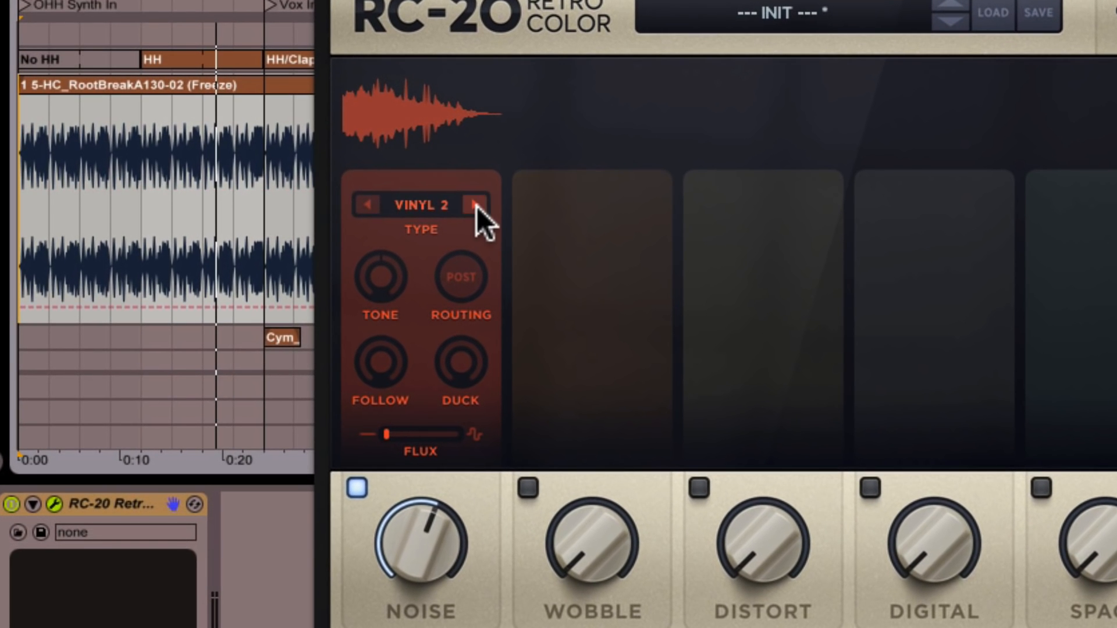
# - Step the noise type forward from Vinyl 2 through Tube and Radio to 8-Bit
pyautogui.click(476, 207)
pyautogui.click(476, 207)
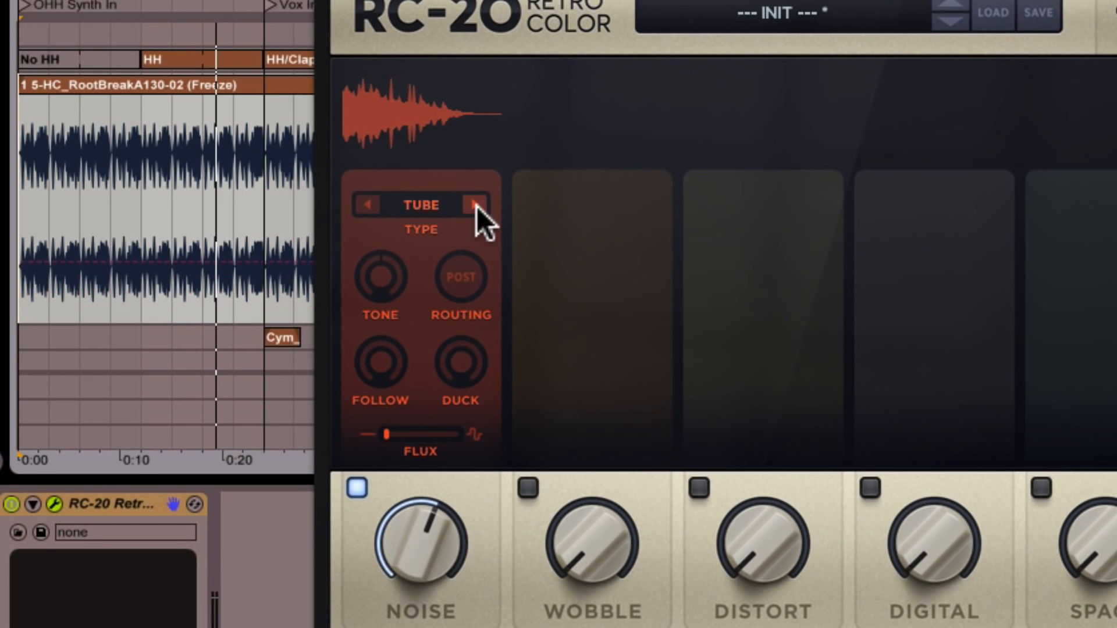
pyautogui.click(477, 208)
pyautogui.click(477, 207)
pyautogui.click(477, 207)
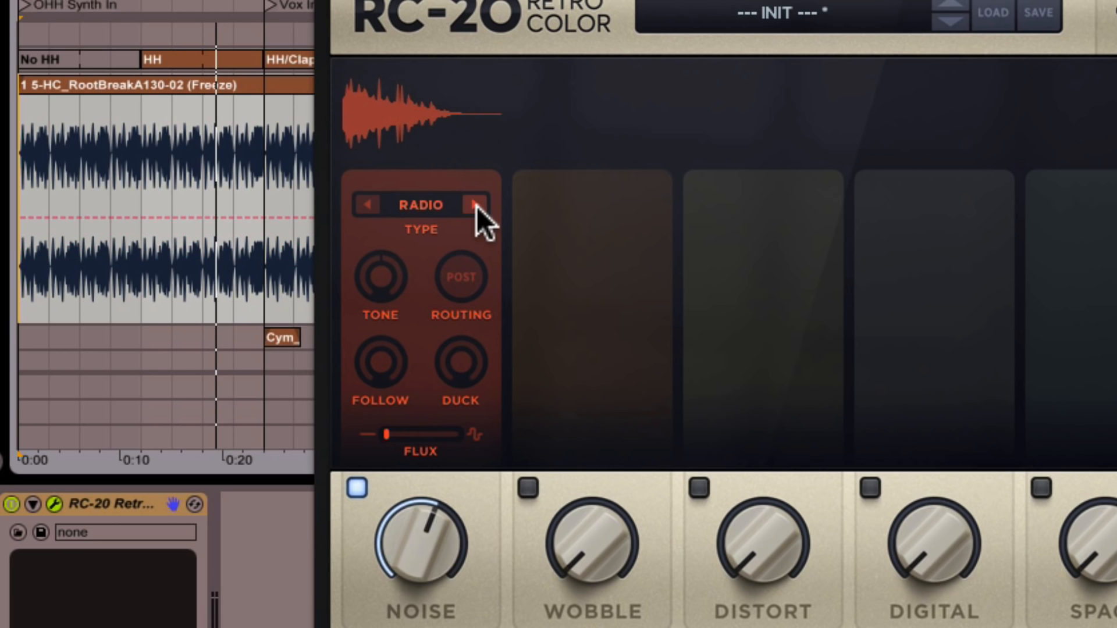
pyautogui.click(476, 208)
pyautogui.click(477, 207)
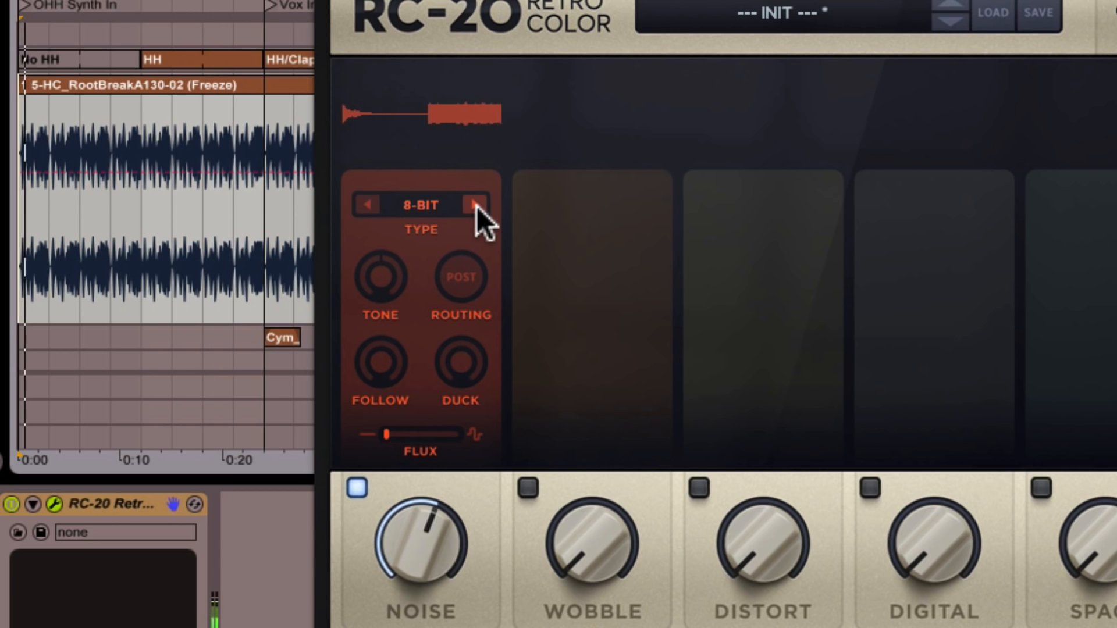
# - Audition the White and Pink noise types, continue to Studio 1 and lower the Noise amount to about halfway
pyautogui.click(476, 207)
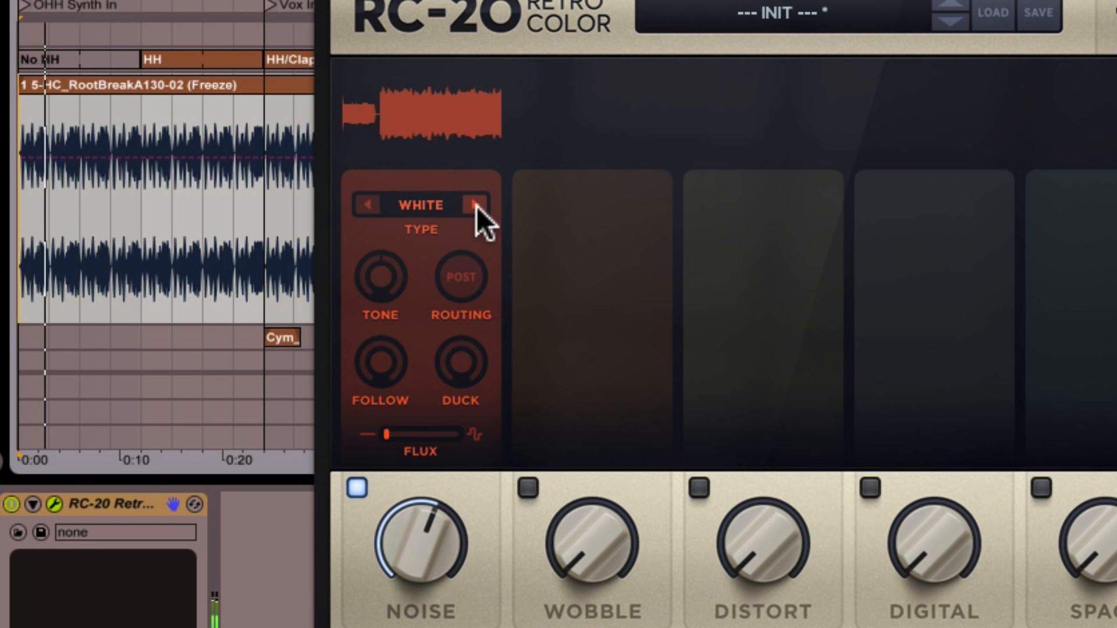
pyautogui.click(476, 207)
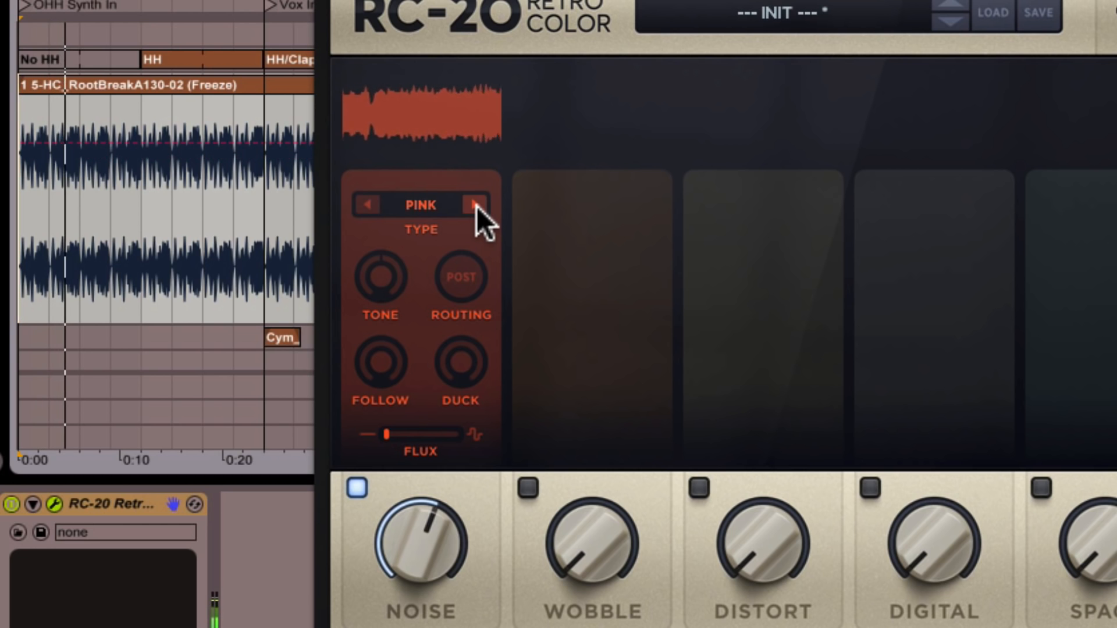
pyautogui.click(477, 207)
pyautogui.moveTo(435, 546); pyautogui.dragTo(429, 572)
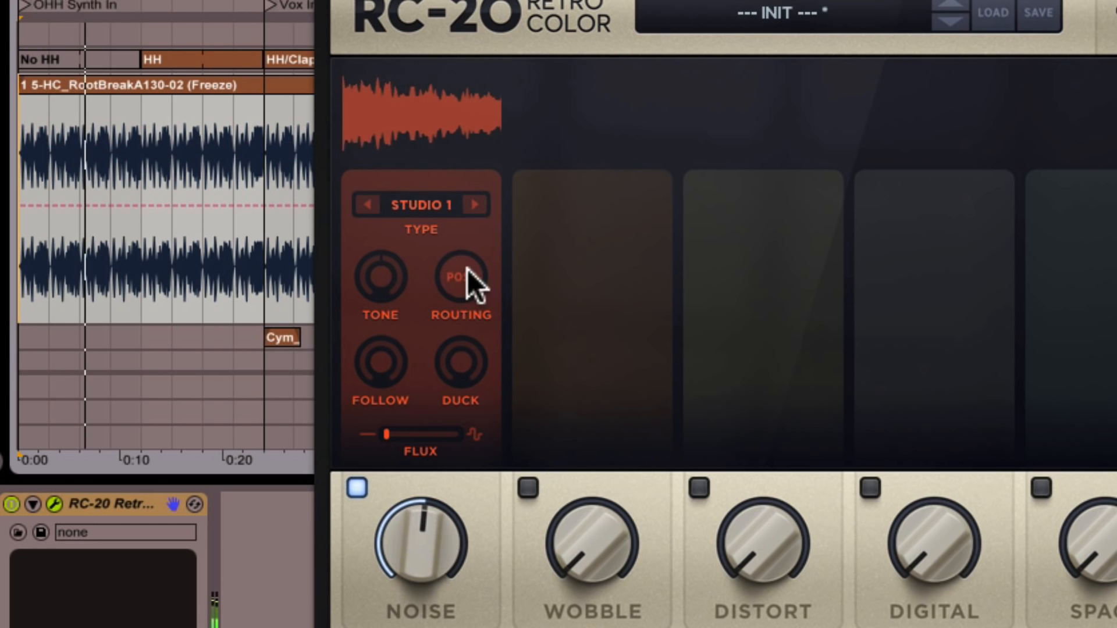
# - Step the noise type through Studio 2 and Apollo to Vinyl 1, lowering the noise tone to about -8.3 dB
pyautogui.click(470, 204)
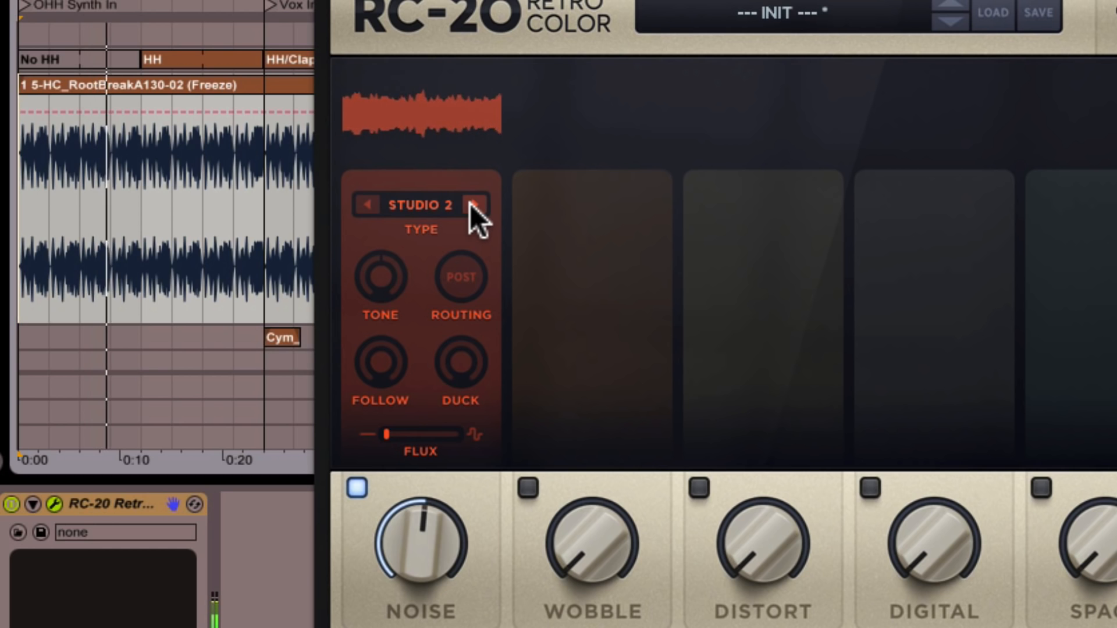
pyautogui.click(472, 205)
pyautogui.moveTo(408, 259); pyautogui.dragTo(344, 449)
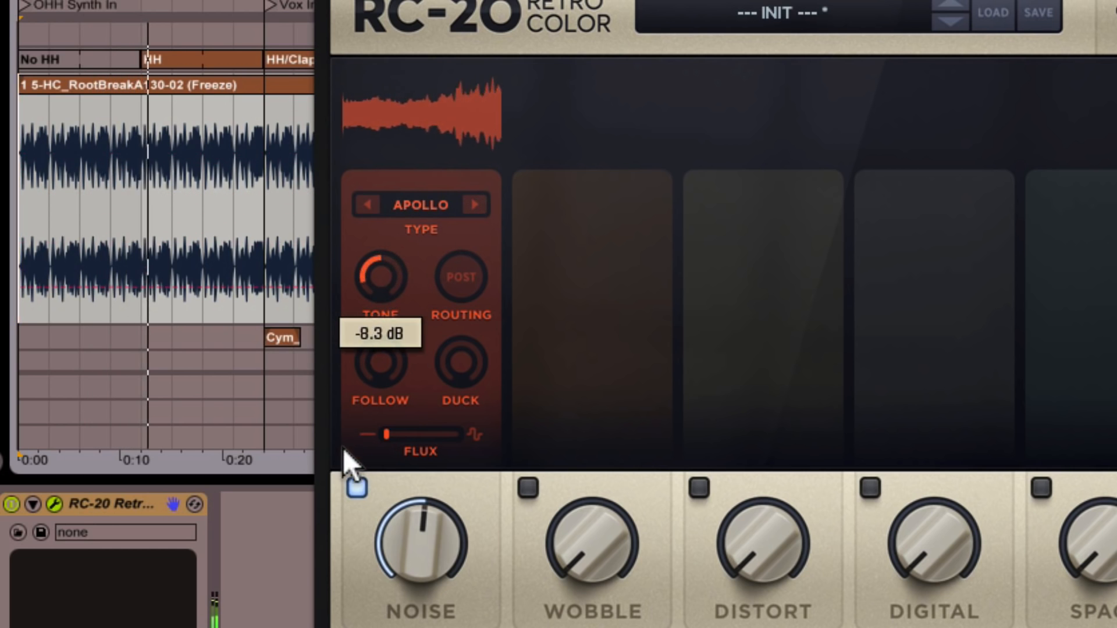
pyautogui.click(474, 205)
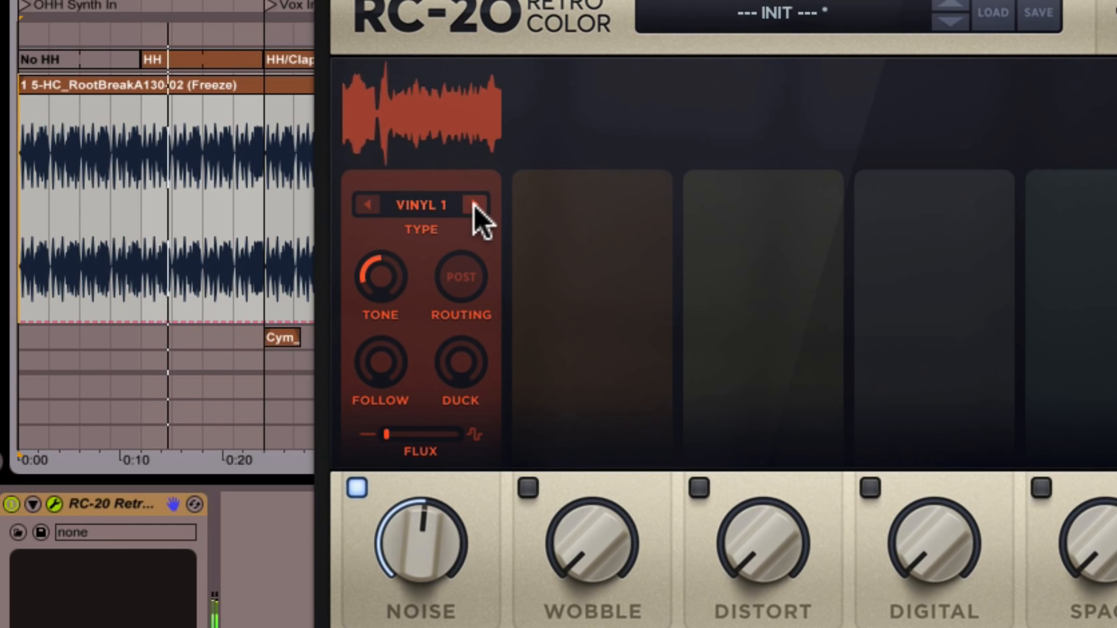
# - Switch the noise type to Vinyl 2, raise its tone to about 6 dB, and lower the Noise amount slightly
pyautogui.click(474, 205)
pyautogui.moveTo(390, 278); pyautogui.dragTo(421, 334)
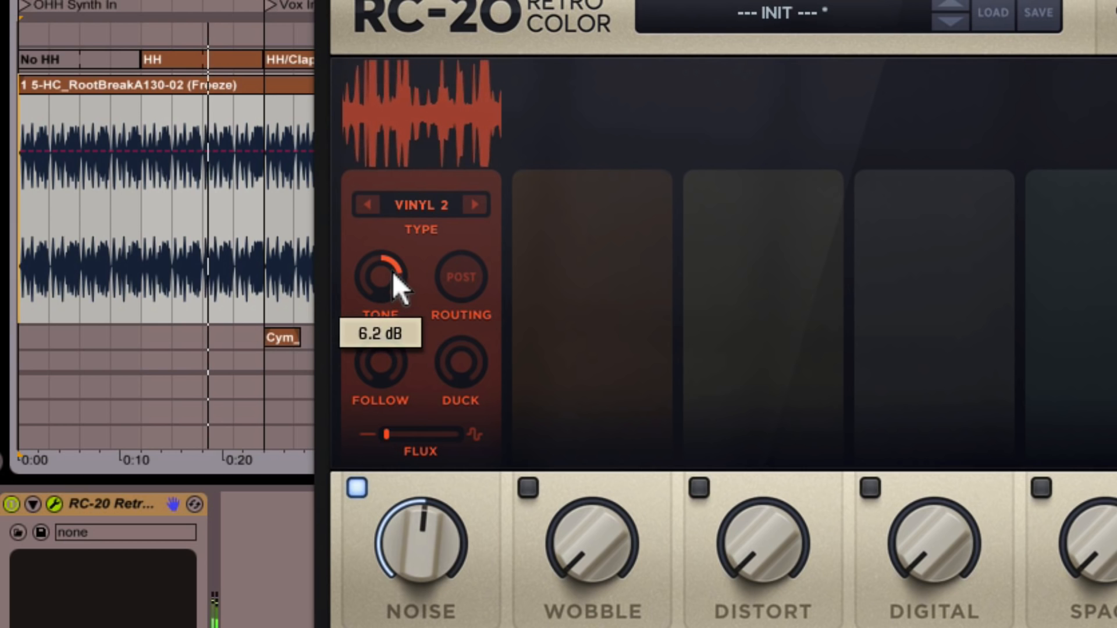
pyautogui.moveTo(392, 272); pyautogui.dragTo(392, 281)
pyautogui.moveTo(417, 539); pyautogui.dragTo(415, 557)
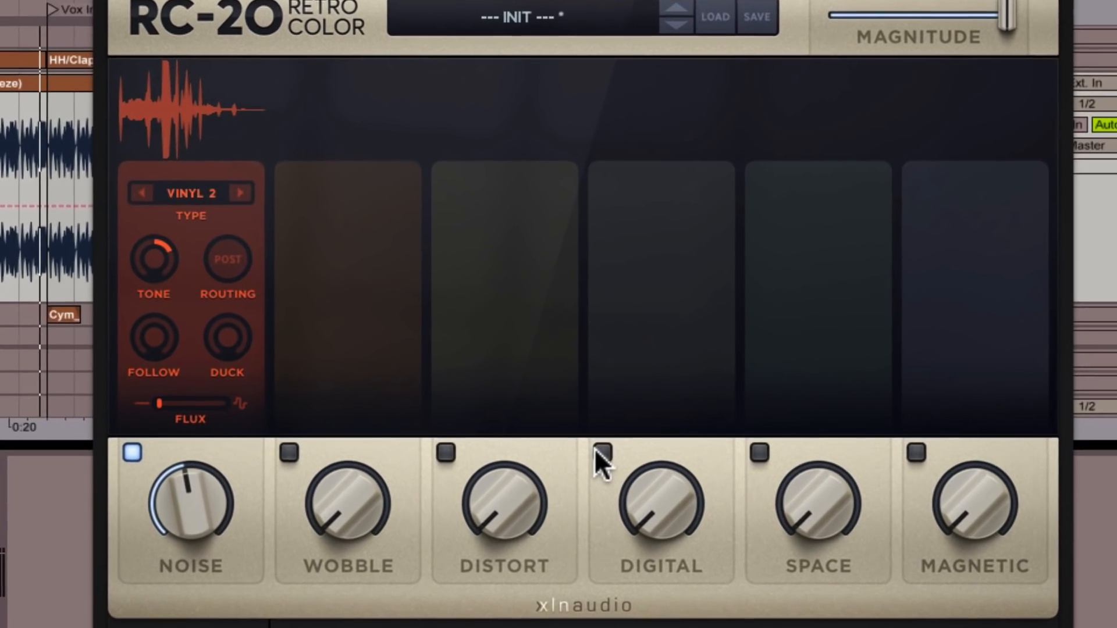
# - Enable the Digital module, bring its amount to full, and reduce its mix and amount to about halfway
pyautogui.click(595, 435)
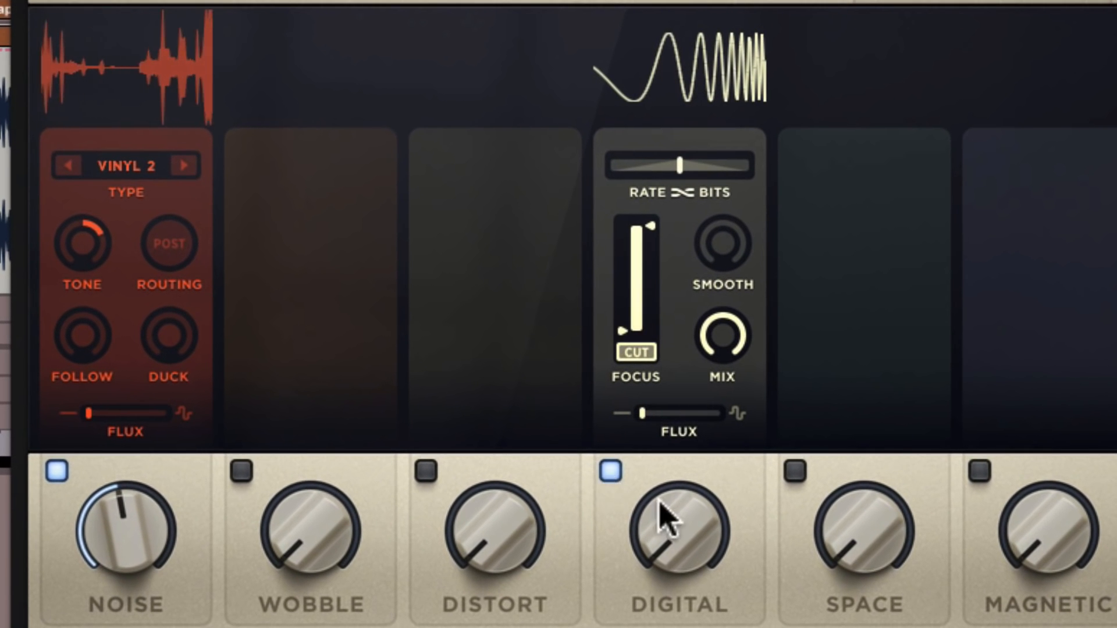
pyautogui.moveTo(680, 553); pyautogui.dragTo(693, 70)
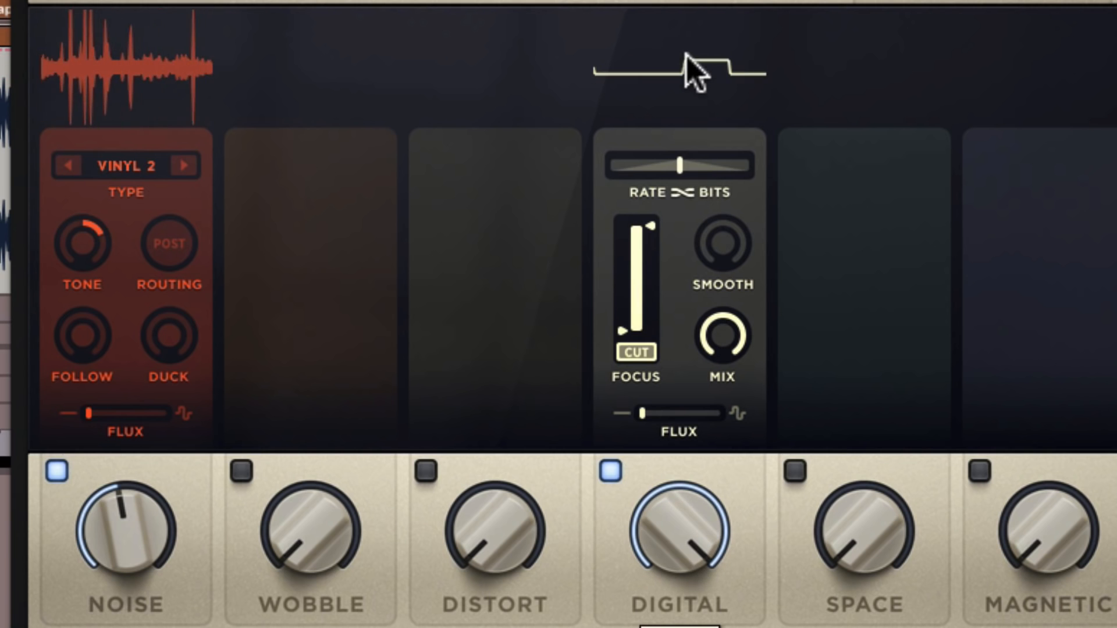
pyautogui.moveTo(715, 401); pyautogui.dragTo(719, 352)
pyautogui.moveTo(658, 550); pyautogui.dragTo(658, 627)
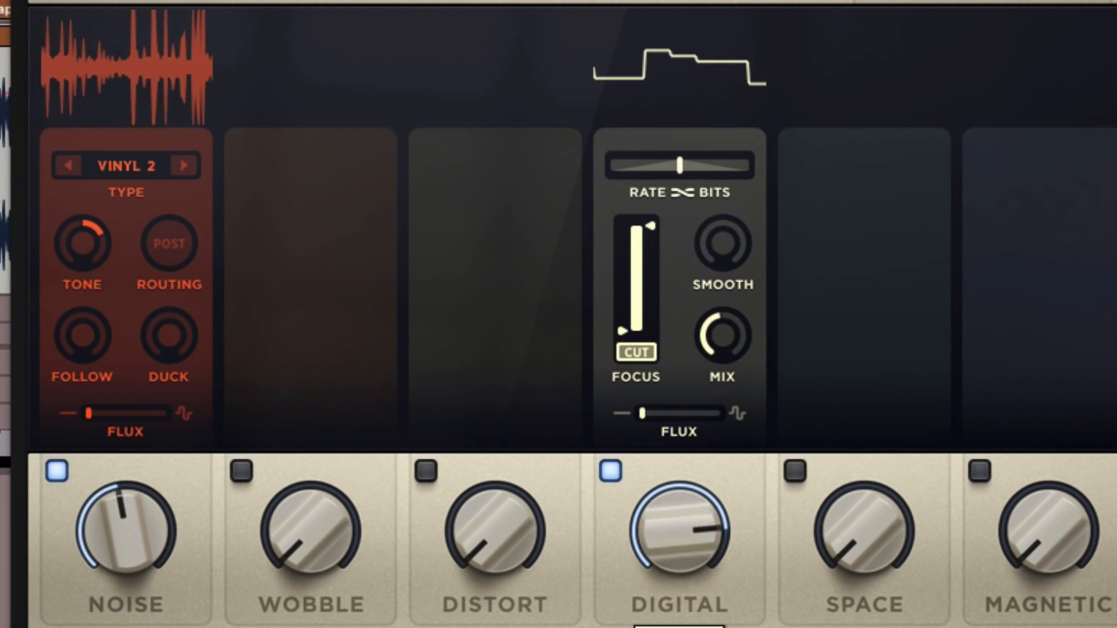
pyautogui.moveTo(668, 529); pyautogui.dragTo(667, 582)
pyautogui.moveTo(685, 495); pyautogui.dragTo(678, 518)
# - Narrow the Digital focus range from both ends and sweep the Rate/Bits balance to 100% Bits and back near centre
pyautogui.moveTo(626, 317); pyautogui.dragTo(622, 311)
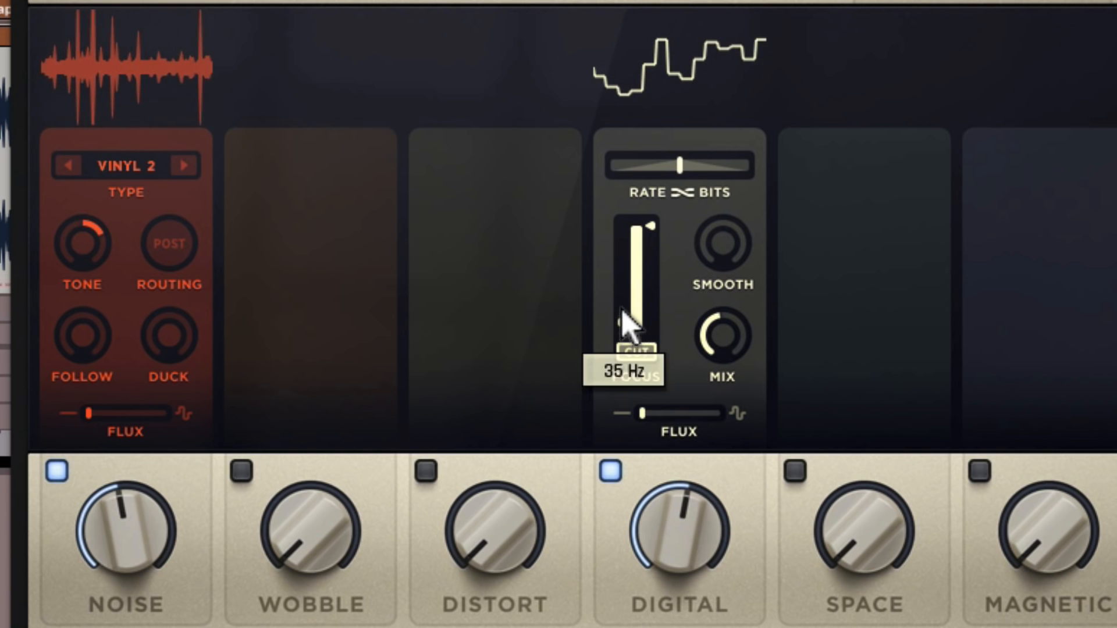
pyautogui.moveTo(639, 221); pyautogui.dragTo(640, 244)
pyautogui.moveTo(676, 168); pyautogui.dragTo(760, 155)
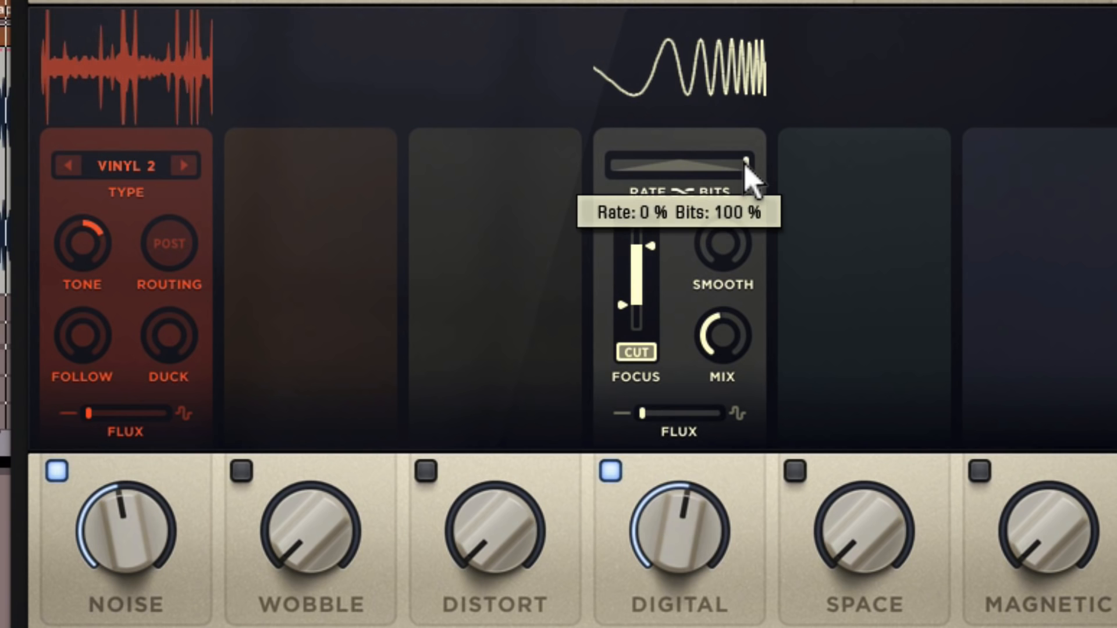
pyautogui.moveTo(741, 161); pyautogui.dragTo(668, 170)
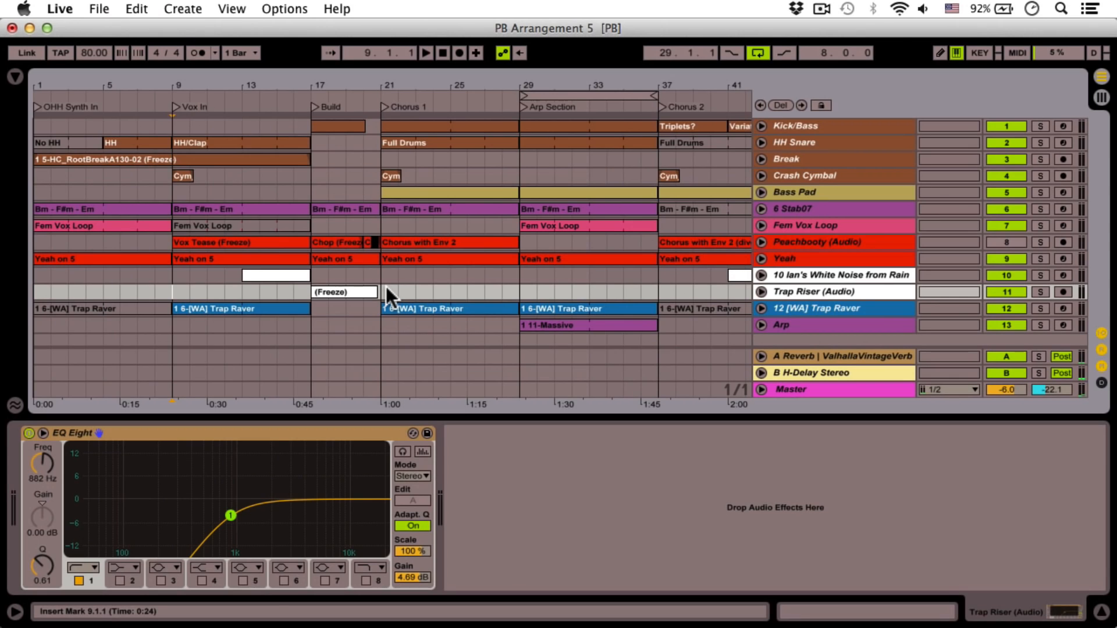
# - Unfold the 12 [WA] Trap Raver track and audition it from Vox In, both in the mix and soloed
pyautogui.click(761, 309)
pyautogui.click(801, 279)
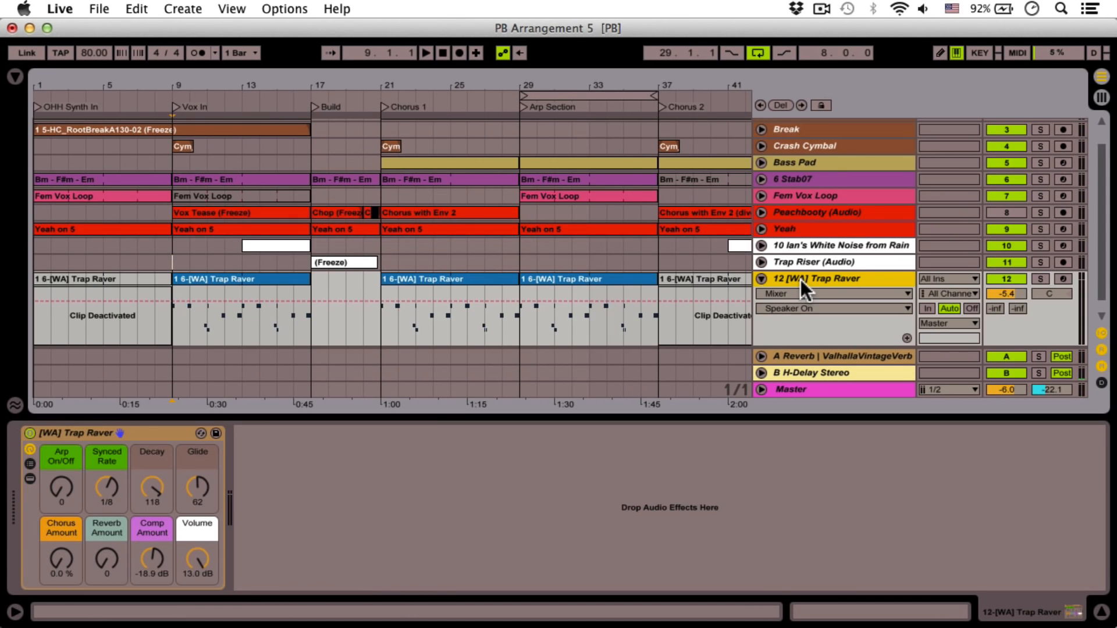
pyautogui.press('space')
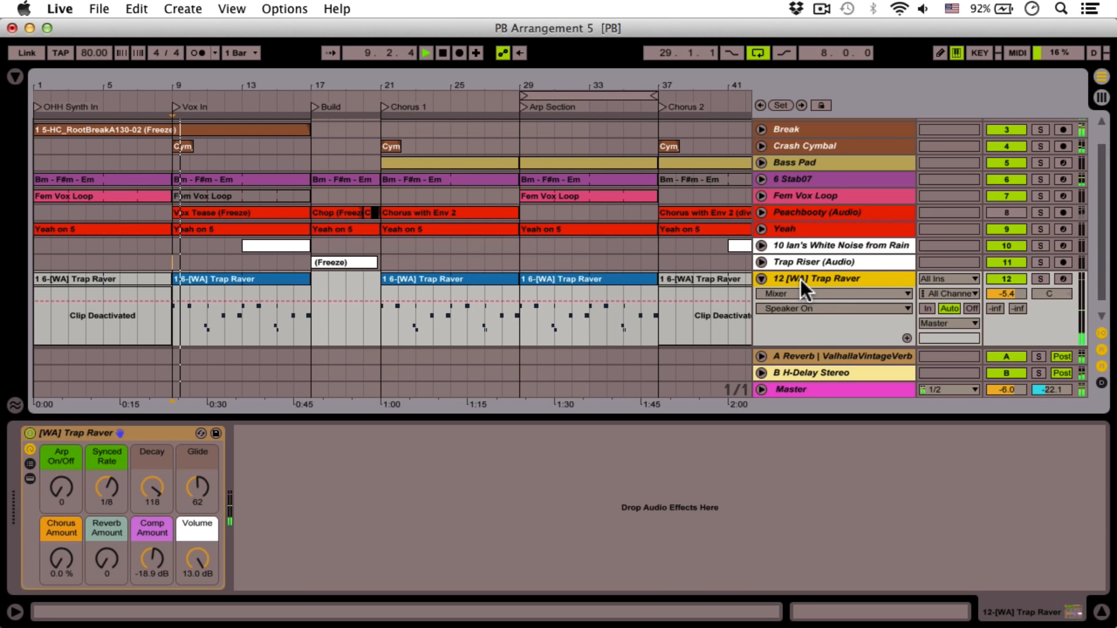
pyautogui.click(1042, 278)
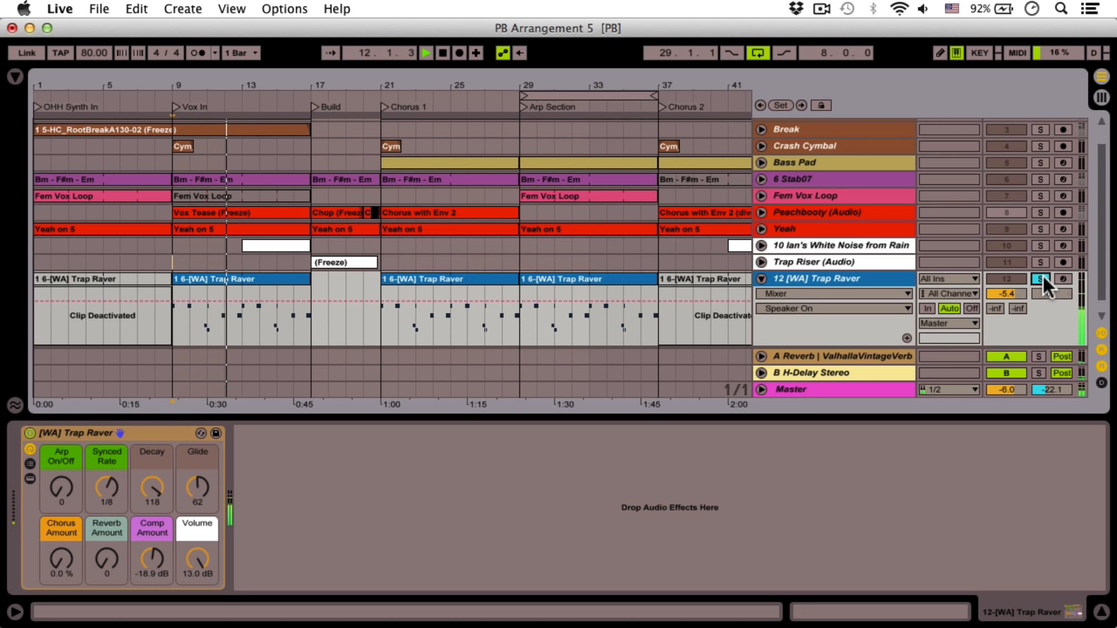
pyautogui.press('space')
pyautogui.click(1042, 278)
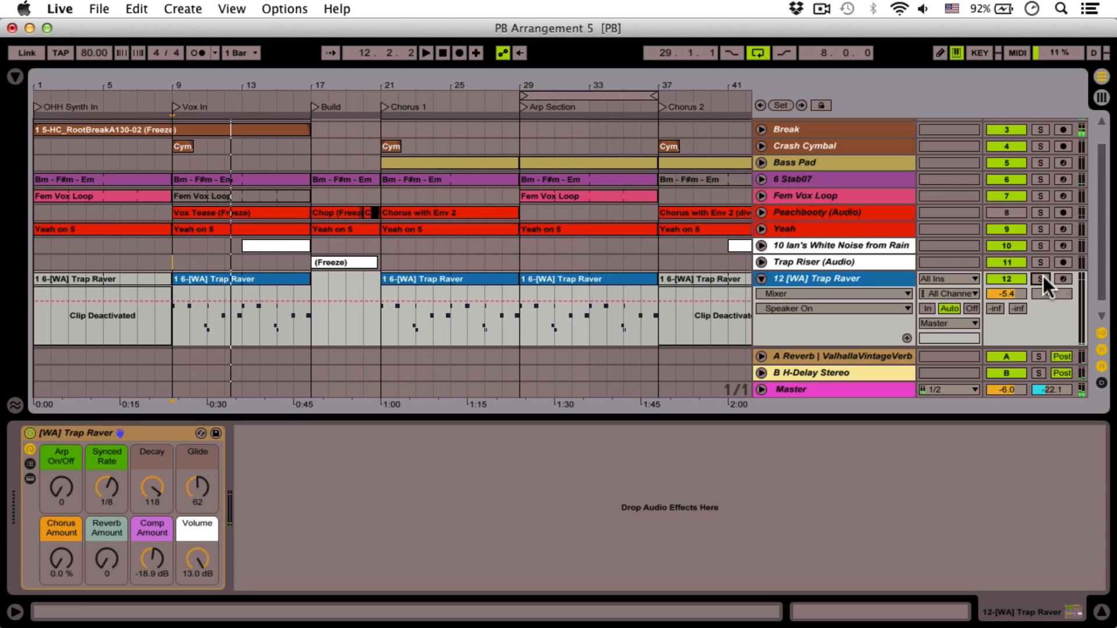
# - Insert RC-20 Retro Color on the Trap Raver track, then solo the track and loop its Vox In clip
pyautogui.click(17, 78)
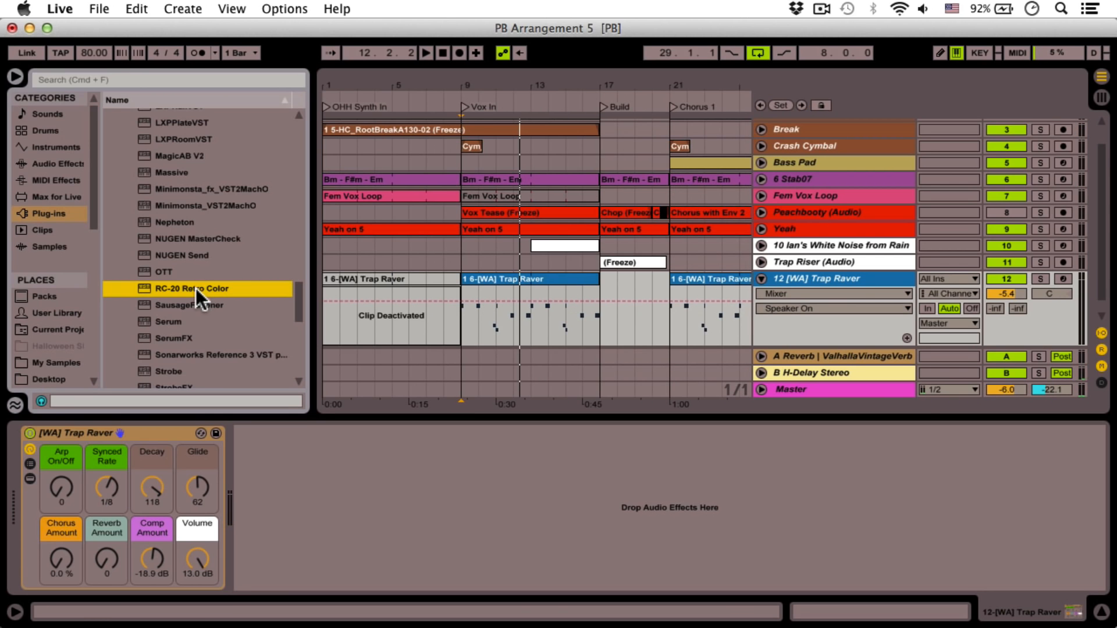
pyautogui.moveTo(195, 288); pyautogui.dragTo(292, 473)
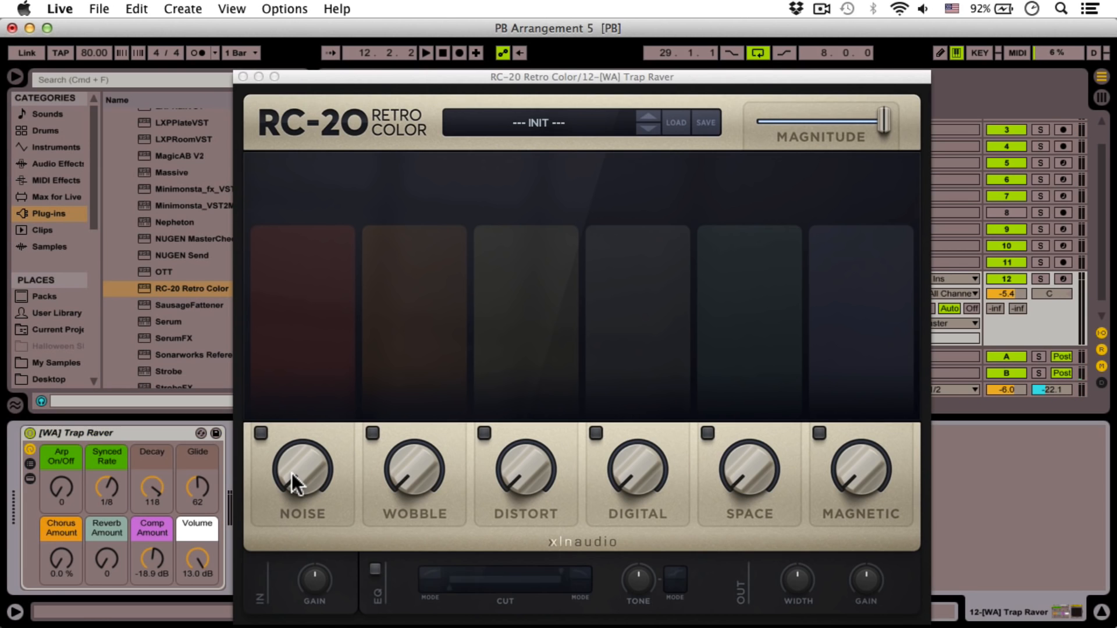
pyautogui.click(12, 80)
pyautogui.moveTo(394, 75); pyautogui.dragTo(476, 28)
pyautogui.click(1040, 279)
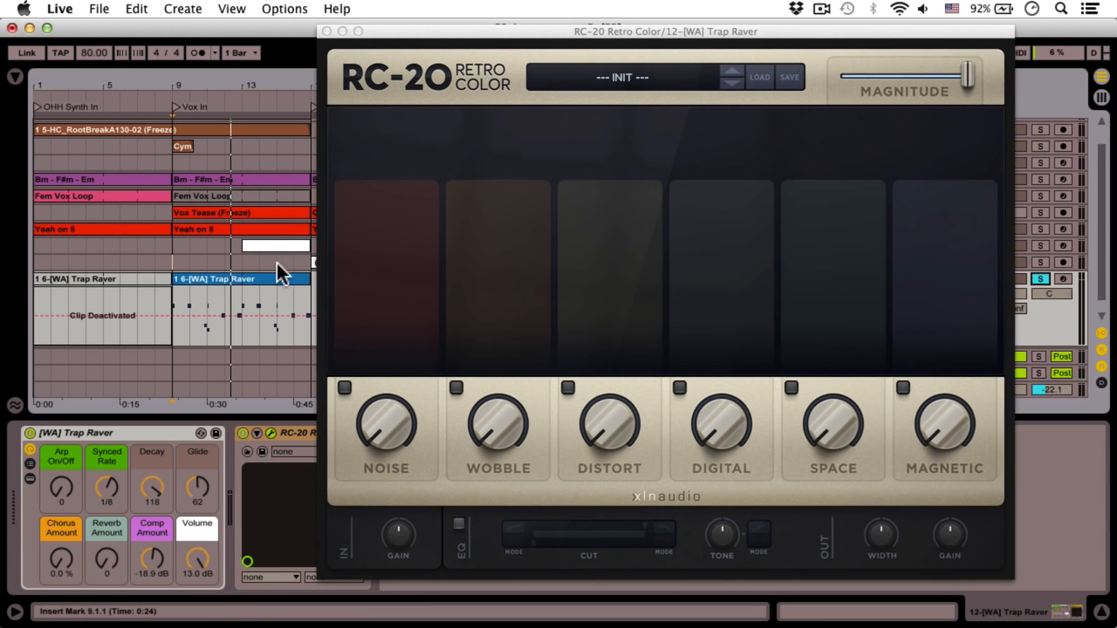
pyautogui.click(266, 280)
# - Enable the Wobble module and raise its amount to about 70%
pyautogui.click(500, 427)
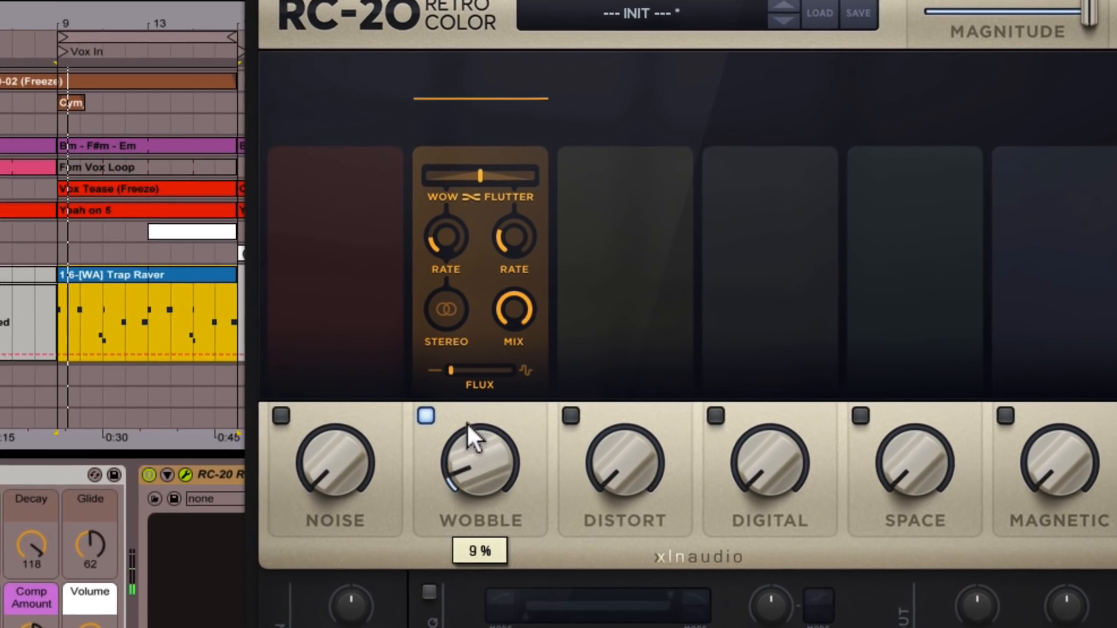
pyautogui.moveTo(495, 407); pyautogui.dragTo(492, 427)
pyautogui.moveTo(463, 486); pyautogui.dragTo(474, 508)
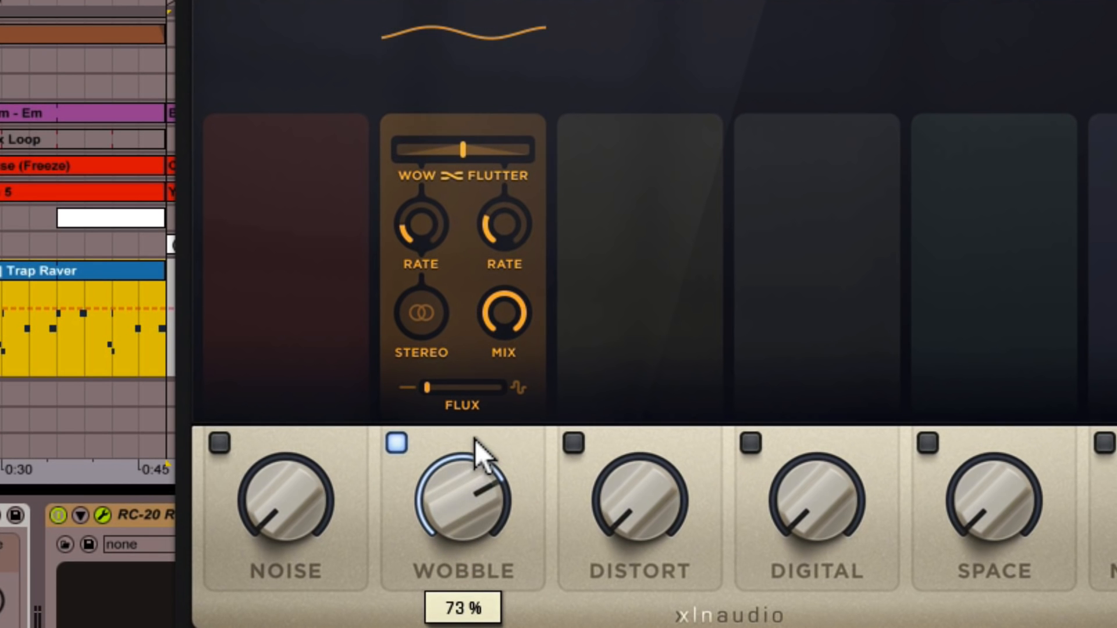
pyautogui.moveTo(474, 440); pyautogui.dragTo(478, 476)
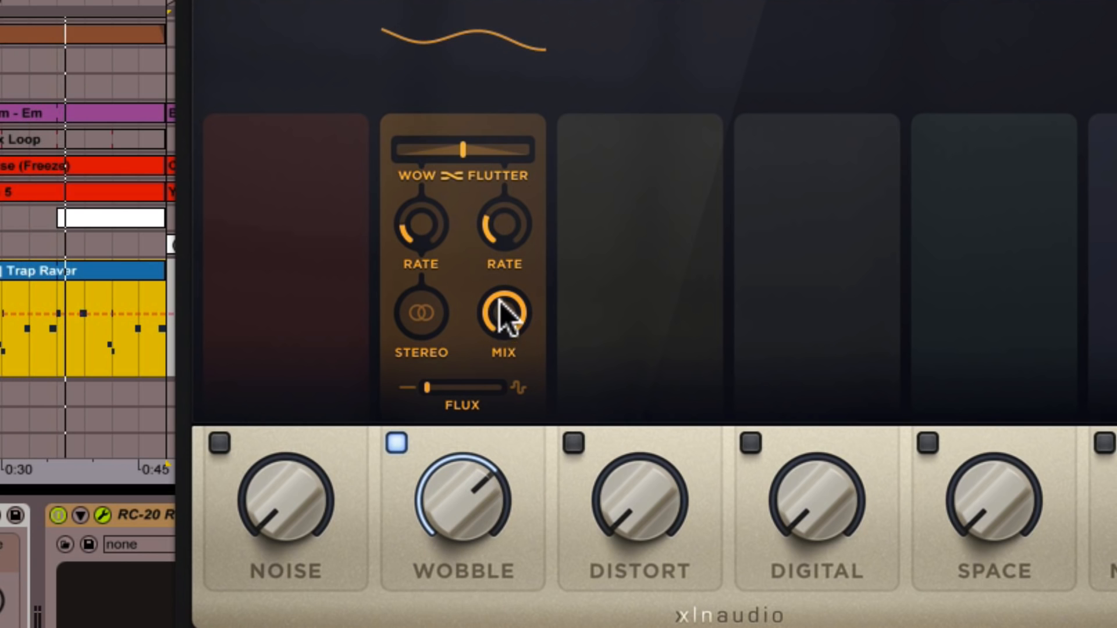
# - Reduce the Wobble mix to 44% and turn on its Stereo option
pyautogui.moveTo(500, 301)
pyautogui.mouseDown()
pyautogui.moveTo(499, 382)
pyautogui.moveTo(514, 326)
pyautogui.moveTo(504, 295)
pyautogui.moveTo(504, 333)
pyautogui.moveTo(504, 320)
pyautogui.mouseUp()
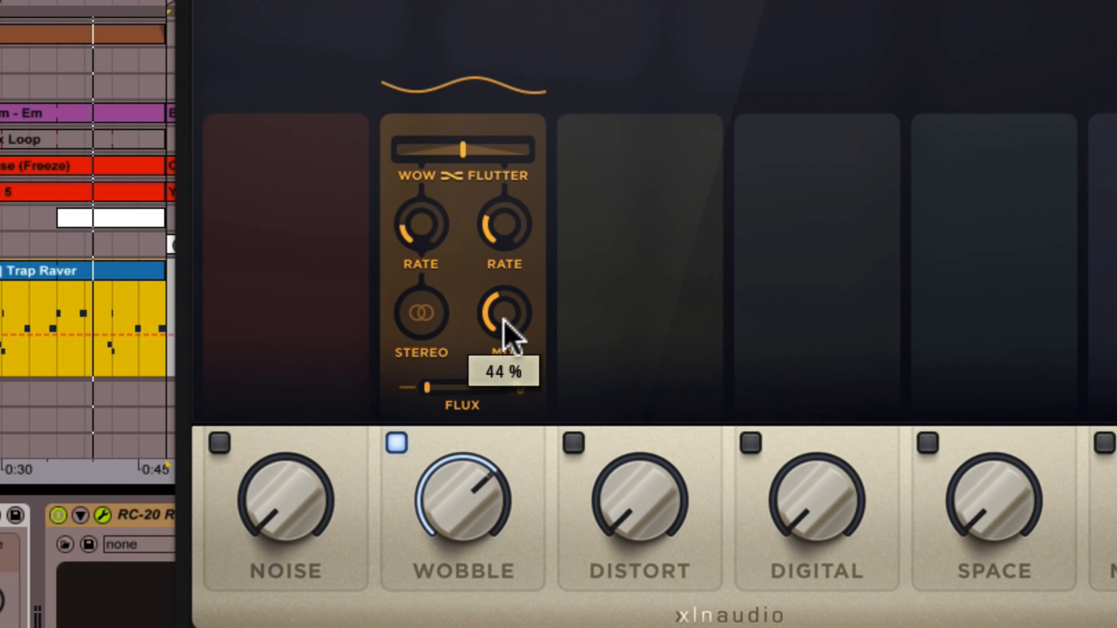
pyautogui.click(425, 316)
pyautogui.moveTo(486, 306)
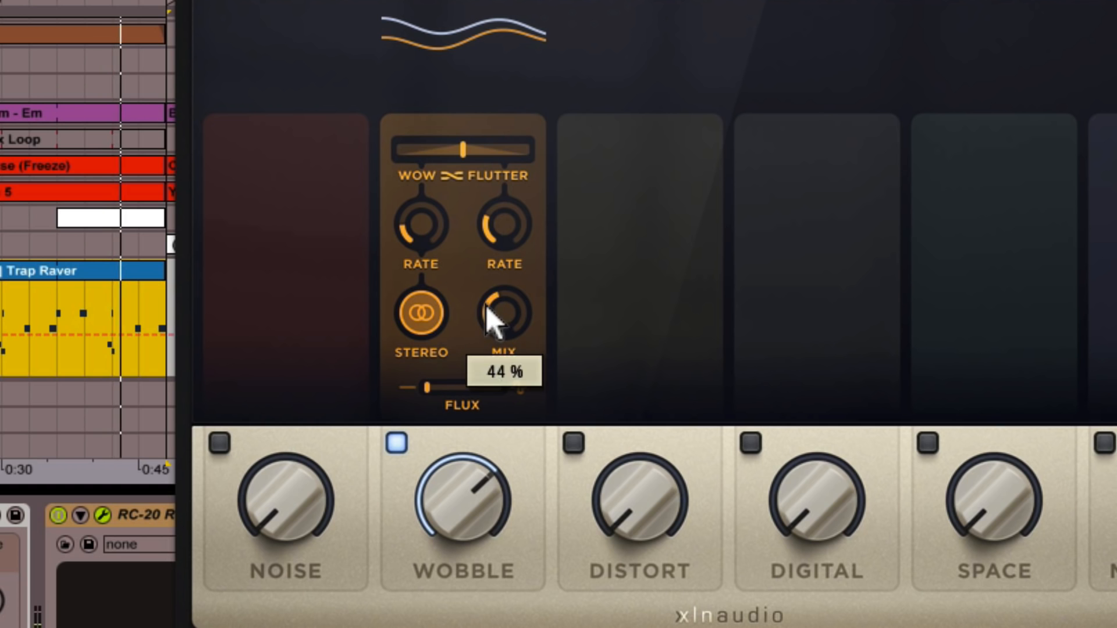
# - Push the Wobble amount up to 100% and bring it back to about three quarters
pyautogui.moveTo(483, 459); pyautogui.dragTo(474, 542)
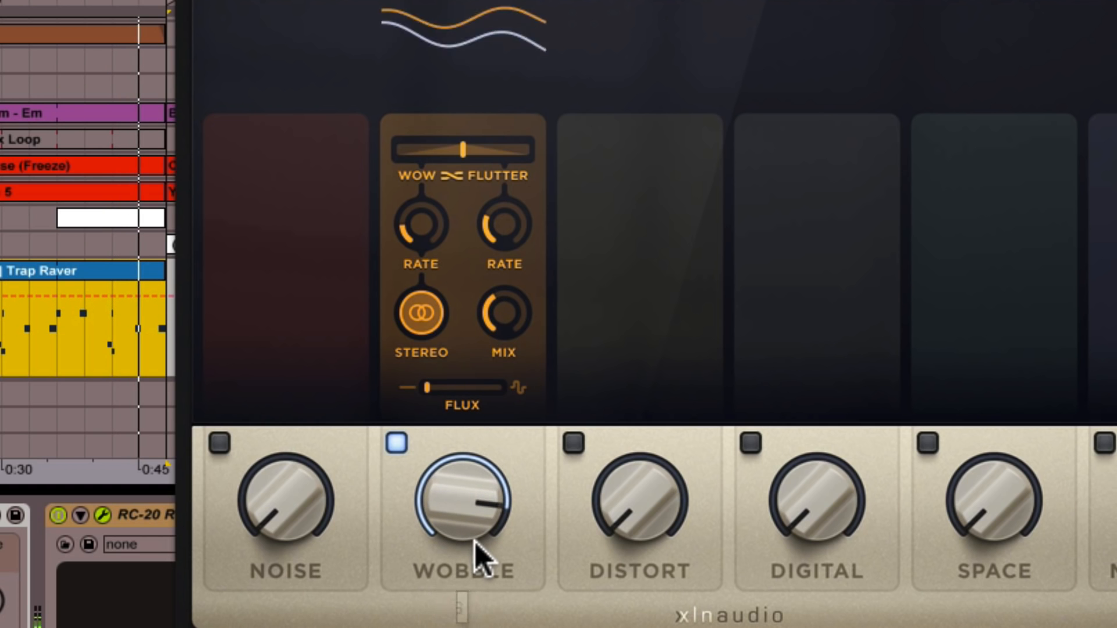
pyautogui.moveTo(468, 486); pyautogui.dragTo(468, 504)
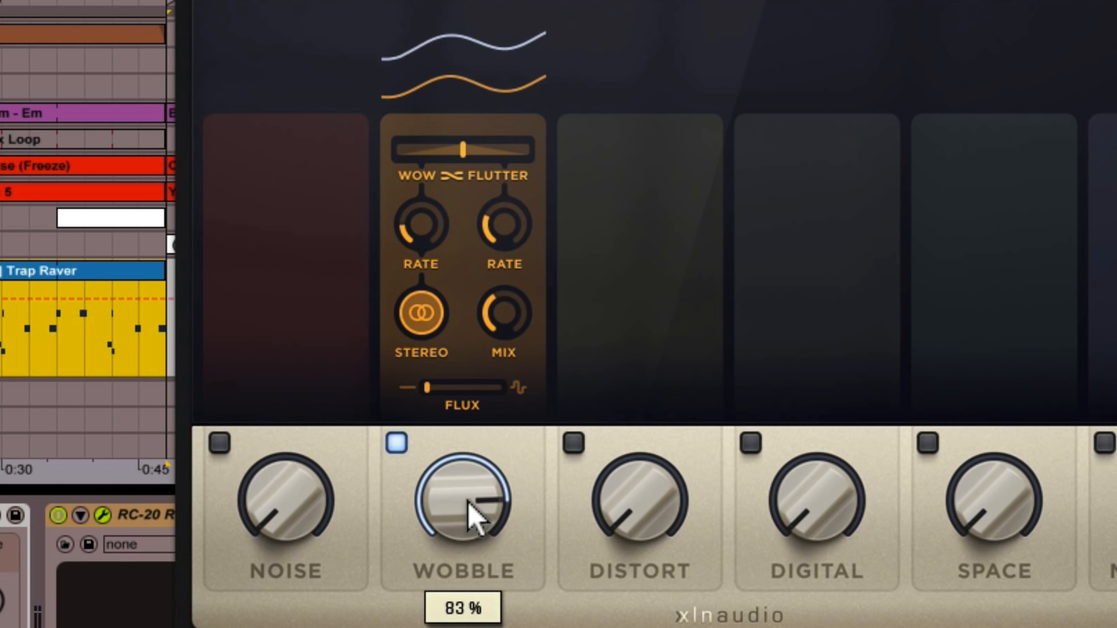
pyautogui.moveTo(468, 501); pyautogui.dragTo(547, 512)
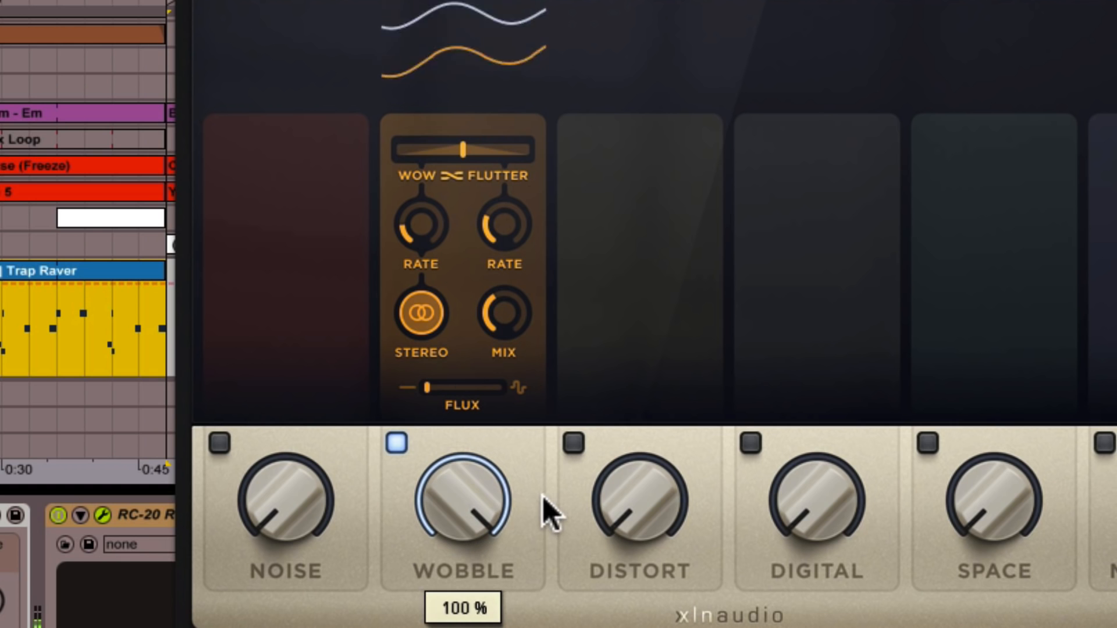
pyautogui.moveTo(461, 492); pyautogui.dragTo(462, 625)
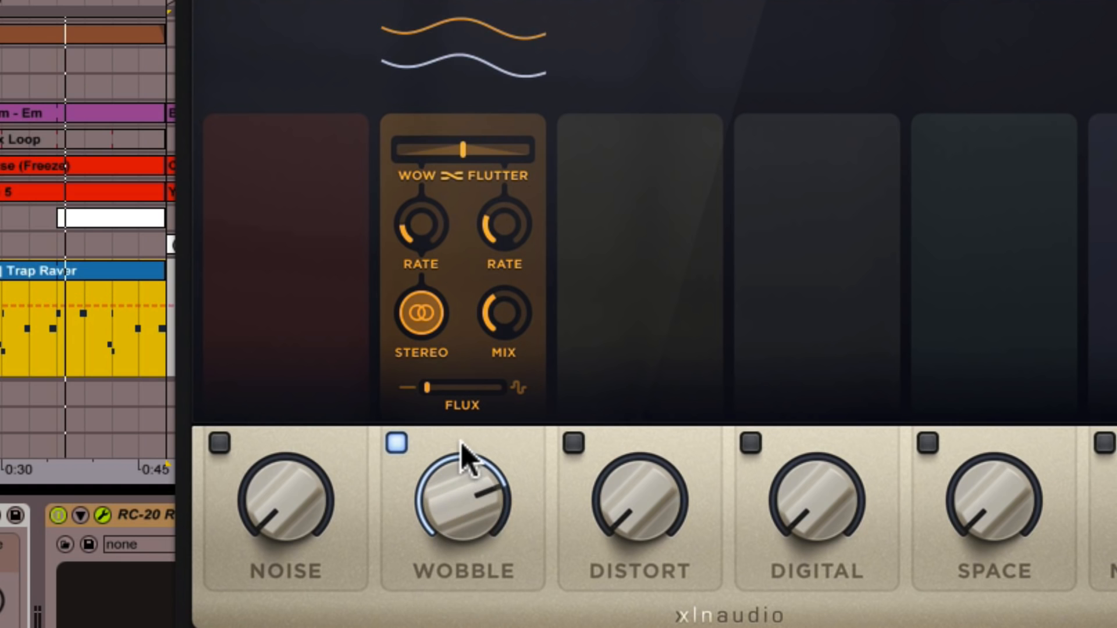
# - Try the Wobble Flux at maximum and return it to minimum
pyautogui.moveTo(433, 389); pyautogui.dragTo(543, 499)
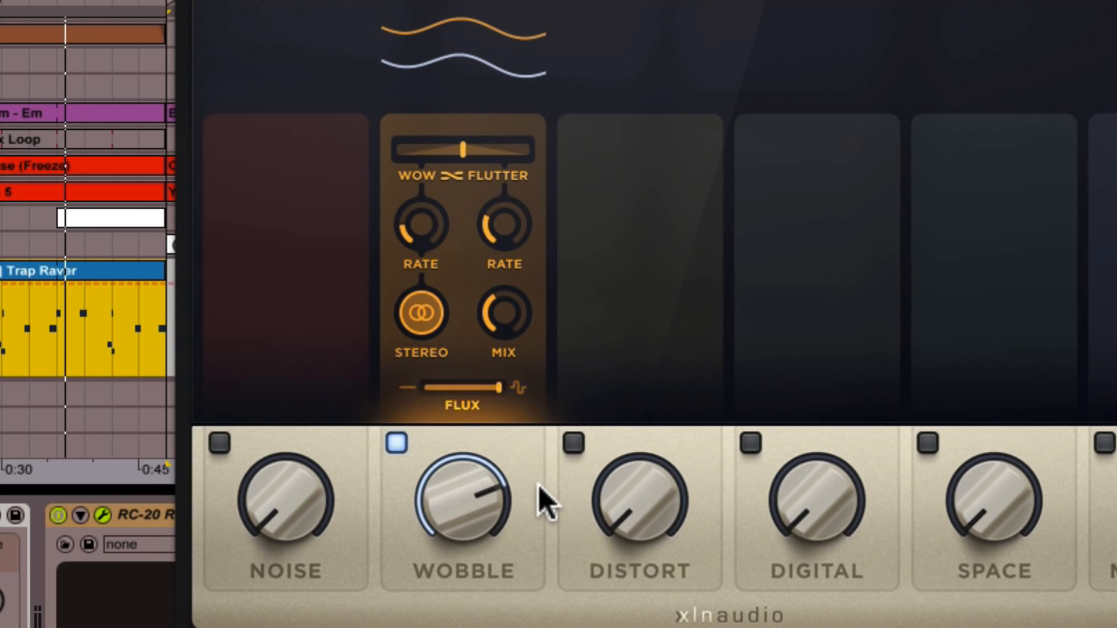
pyautogui.moveTo(496, 392); pyautogui.dragTo(474, 388)
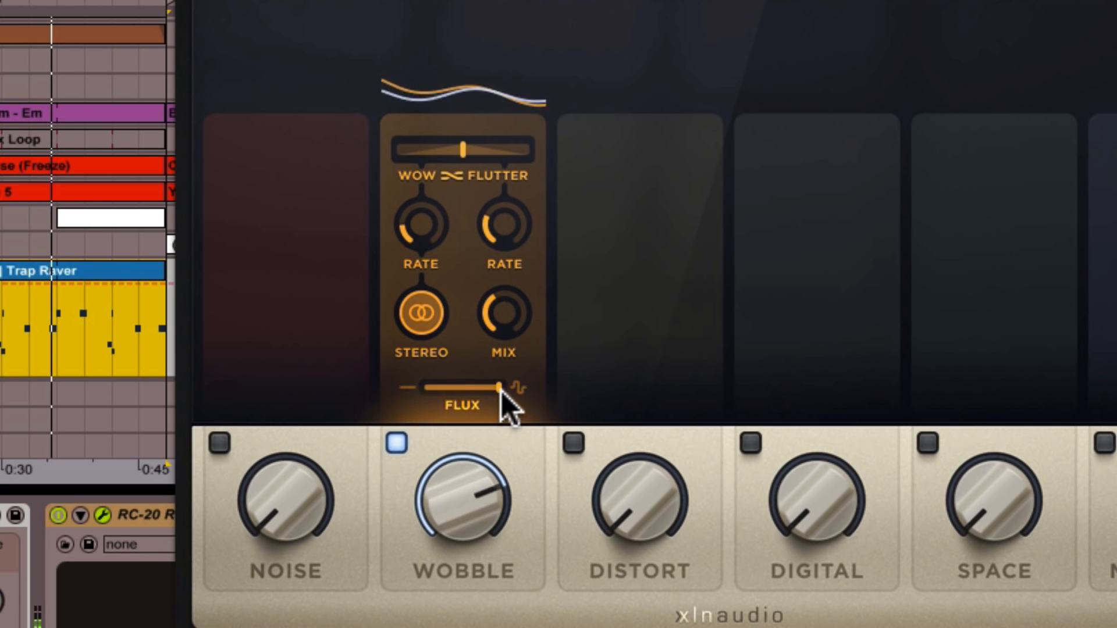
pyautogui.moveTo(500, 389); pyautogui.dragTo(576, 511)
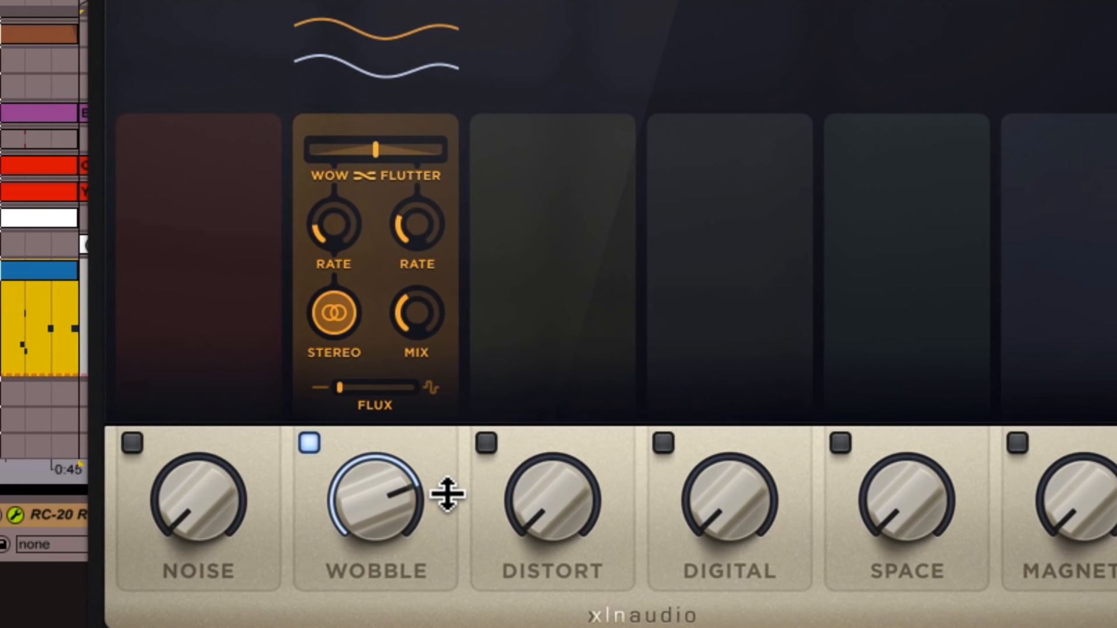
# - Enable the Space module and raise its amount to maximum
pyautogui.click(754, 441)
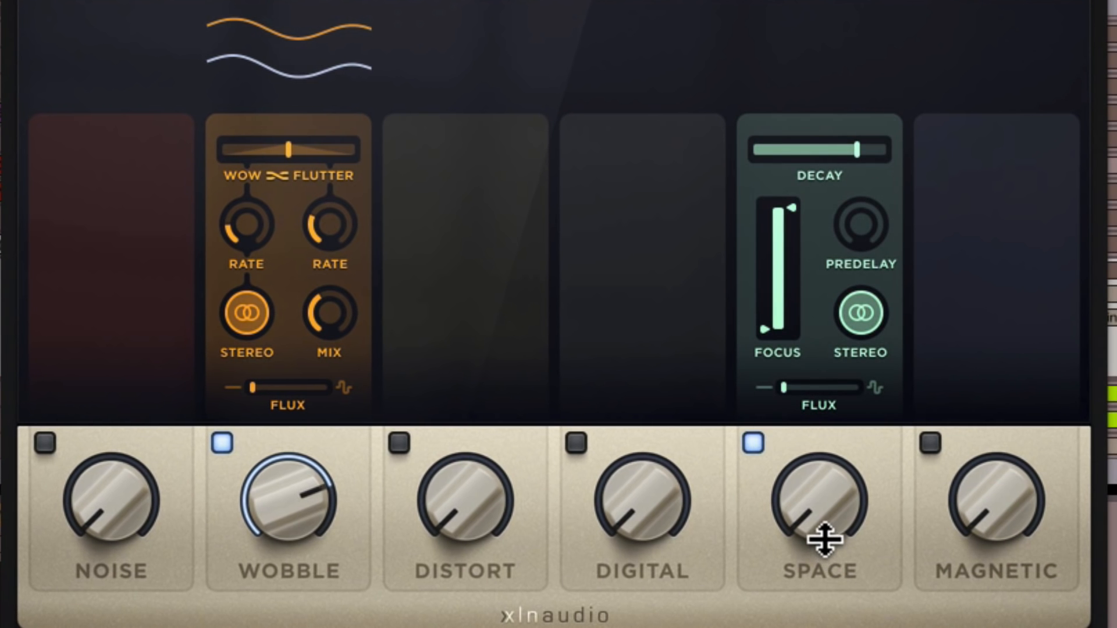
pyautogui.moveTo(825, 539); pyautogui.dragTo(816, 419)
pyautogui.moveTo(815, 482); pyautogui.dragTo(848, 242)
pyautogui.moveTo(837, 524); pyautogui.dragTo(869, 355)
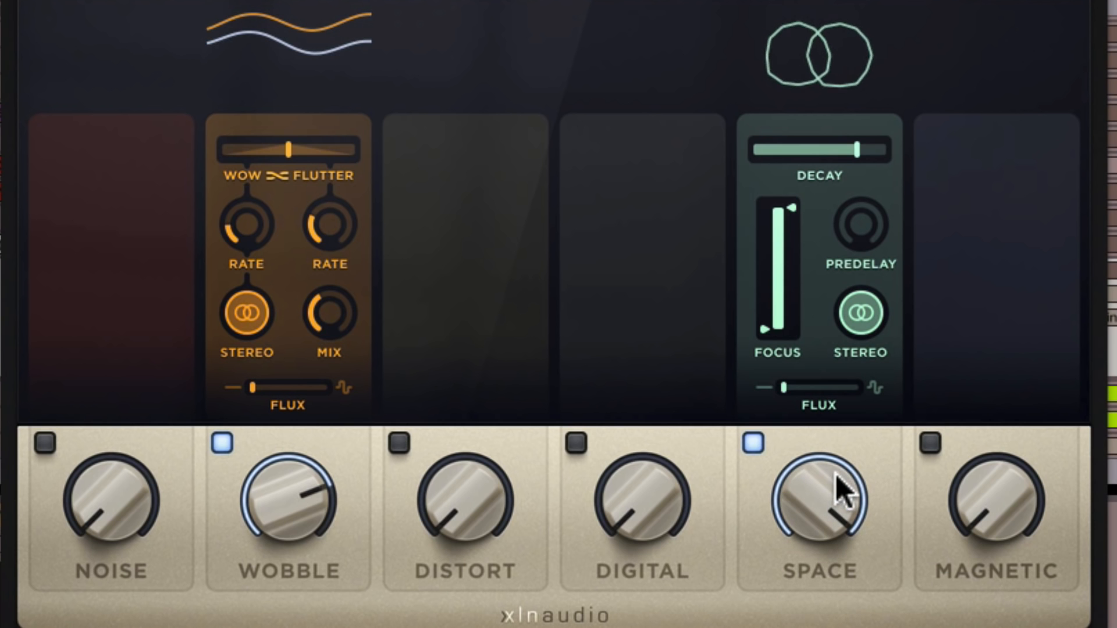
# - Audition the Space decay at maximum, lower the Space amount to just over 80%, and reduce the decay to 76%
pyautogui.moveTo(859, 149); pyautogui.dragTo(902, 153)
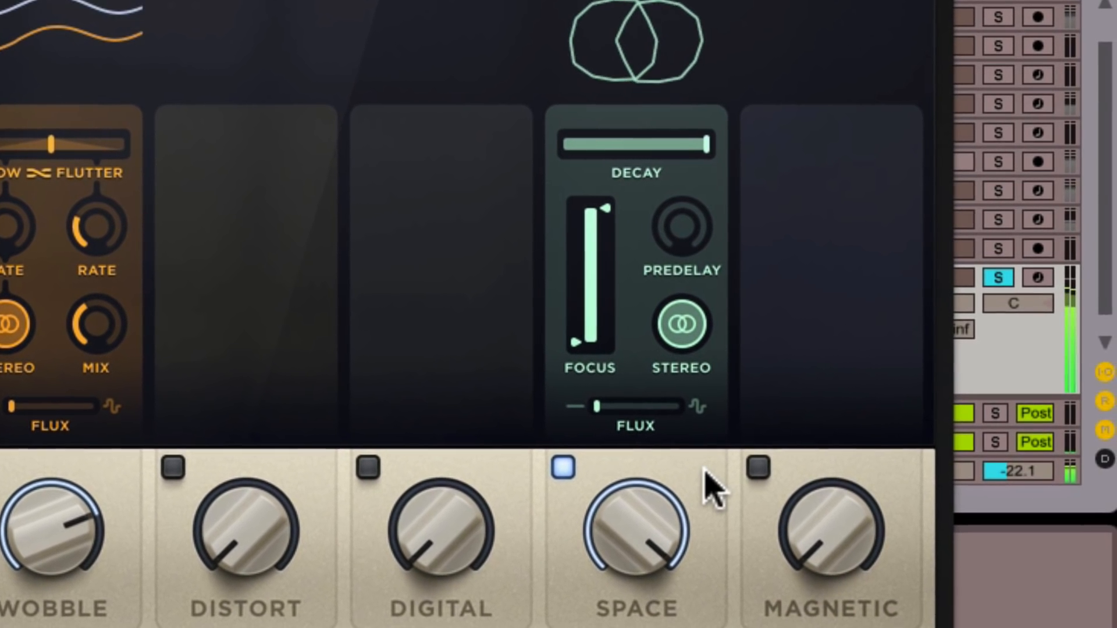
pyautogui.moveTo(676, 510); pyautogui.dragTo(659, 579)
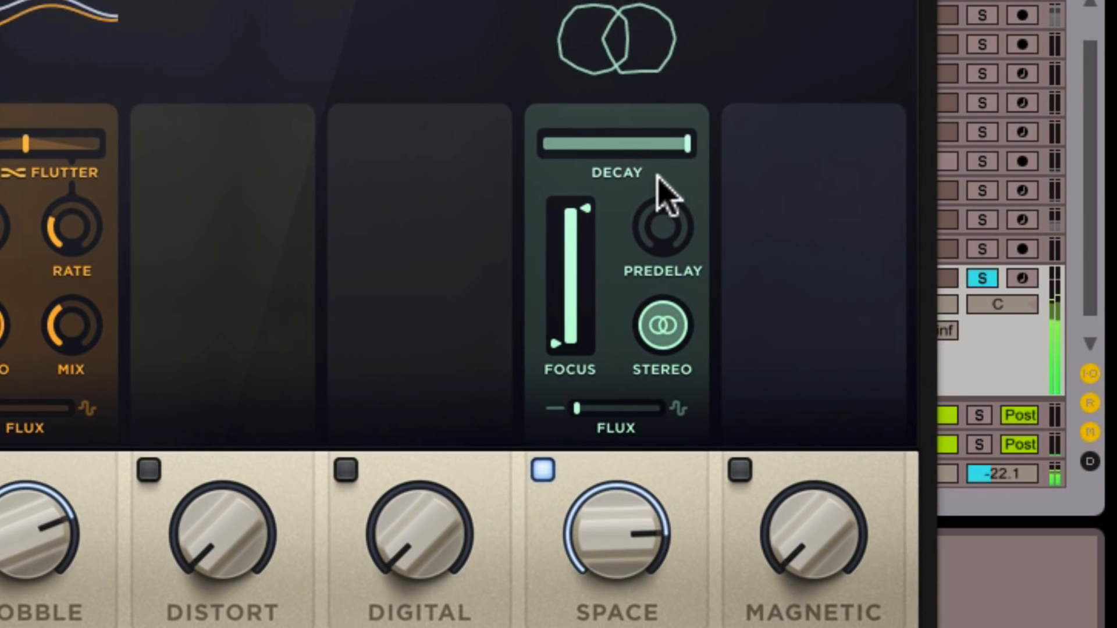
pyautogui.moveTo(666, 155); pyautogui.dragTo(640, 147)
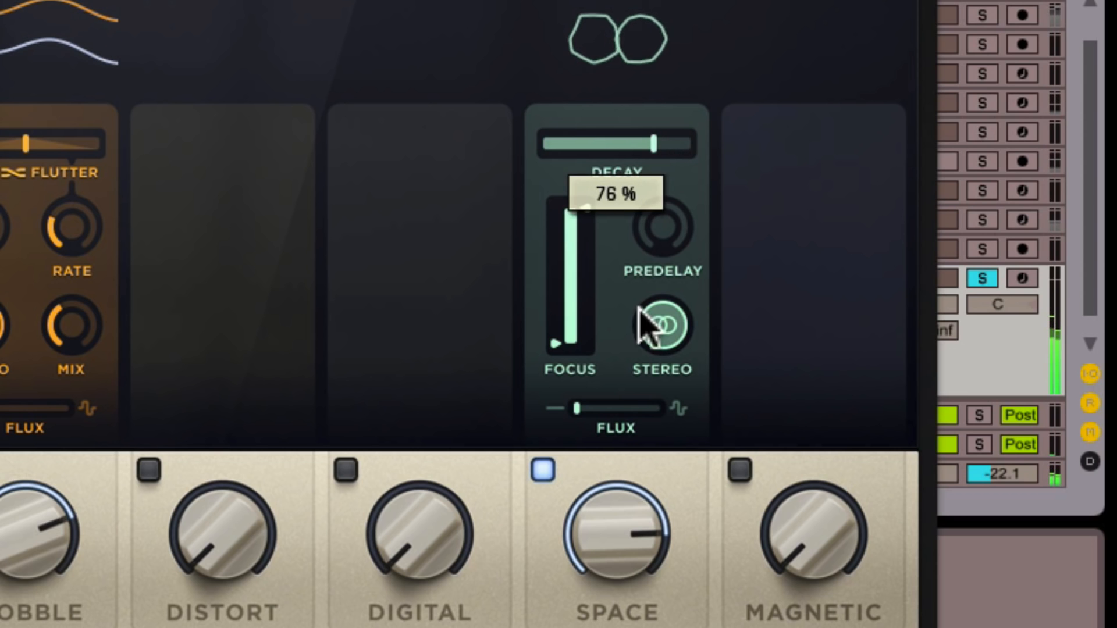
# - Limit the Space focus to 470 - 16000 Hz and fine-tune its decay and amount
pyautogui.moveTo(569, 347); pyautogui.dragTo(570, 317)
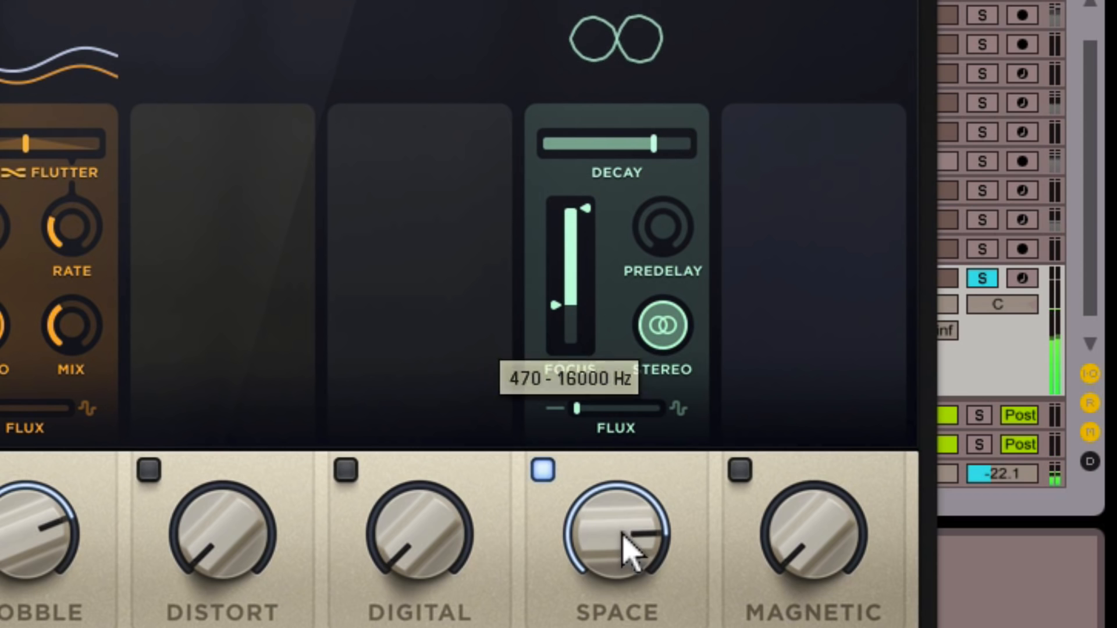
pyautogui.moveTo(621, 559); pyautogui.dragTo(618, 549)
pyautogui.moveTo(656, 145)
pyautogui.moveTo(656, 145); pyautogui.dragTo(673, 155)
pyautogui.moveTo(627, 527); pyautogui.dragTo(627, 489)
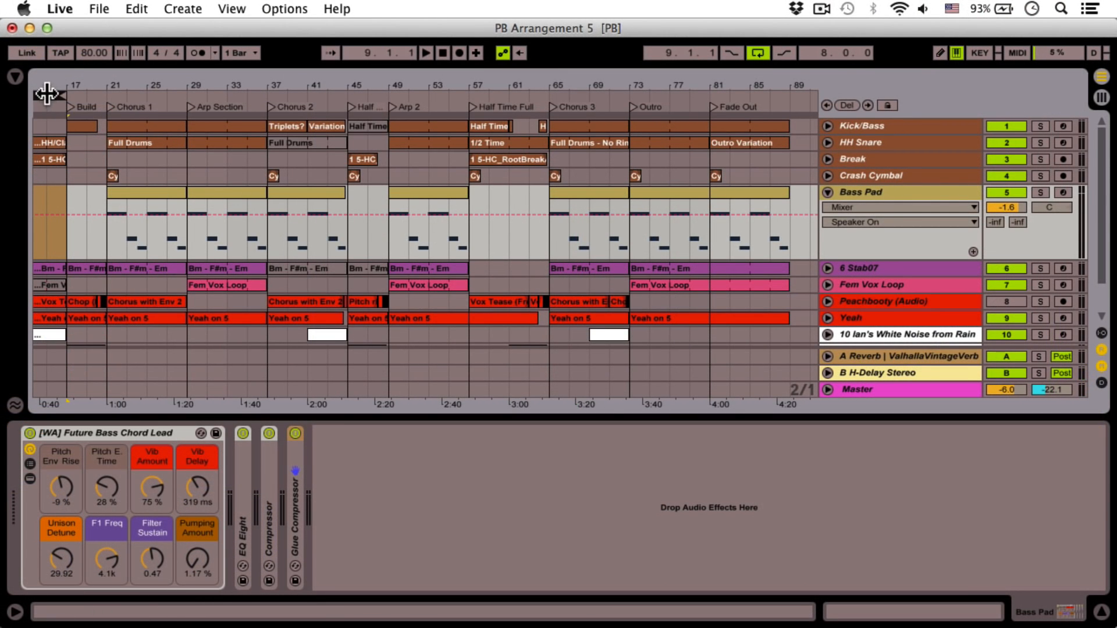
# - Move the loop region onto the Chorus 1 section, covering bars 21 to 29
pyautogui.moveTo(47, 94); pyautogui.dragTo(168, 95)
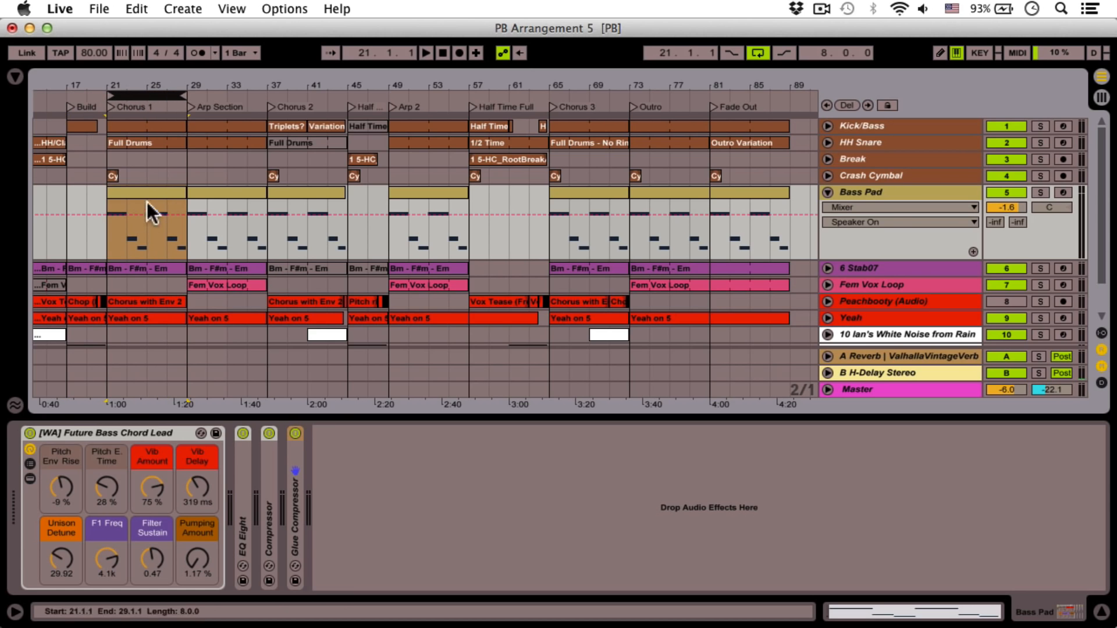
# - Play Chorus 1 from bar 21, soloing the Bass Pad track for part of the playback
pyautogui.click(106, 246)
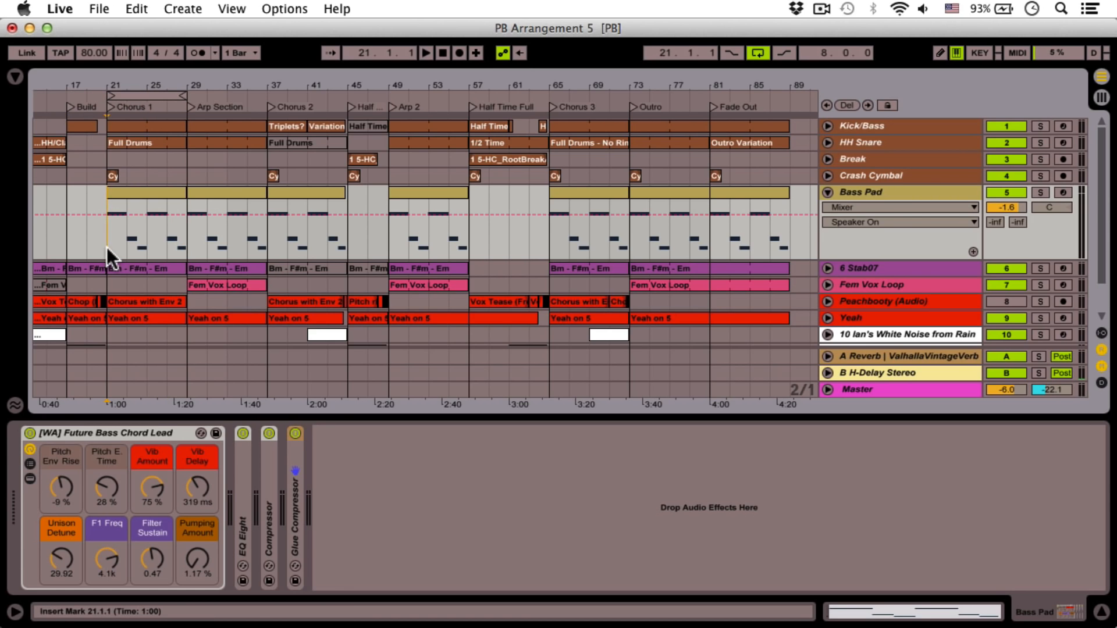
pyautogui.press('space')
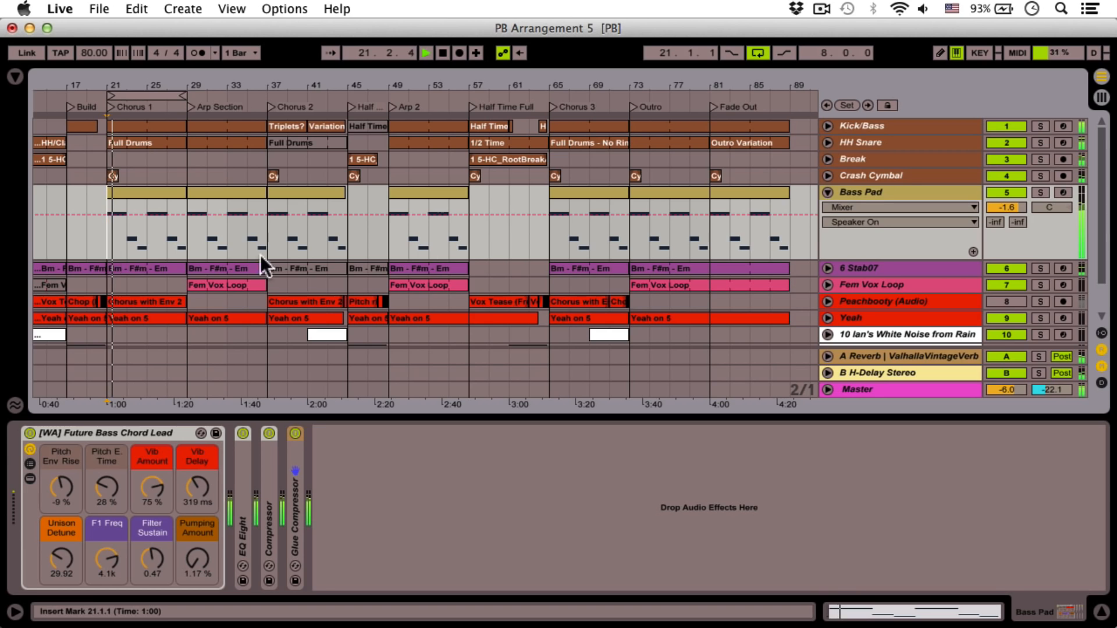
pyautogui.click(1044, 191)
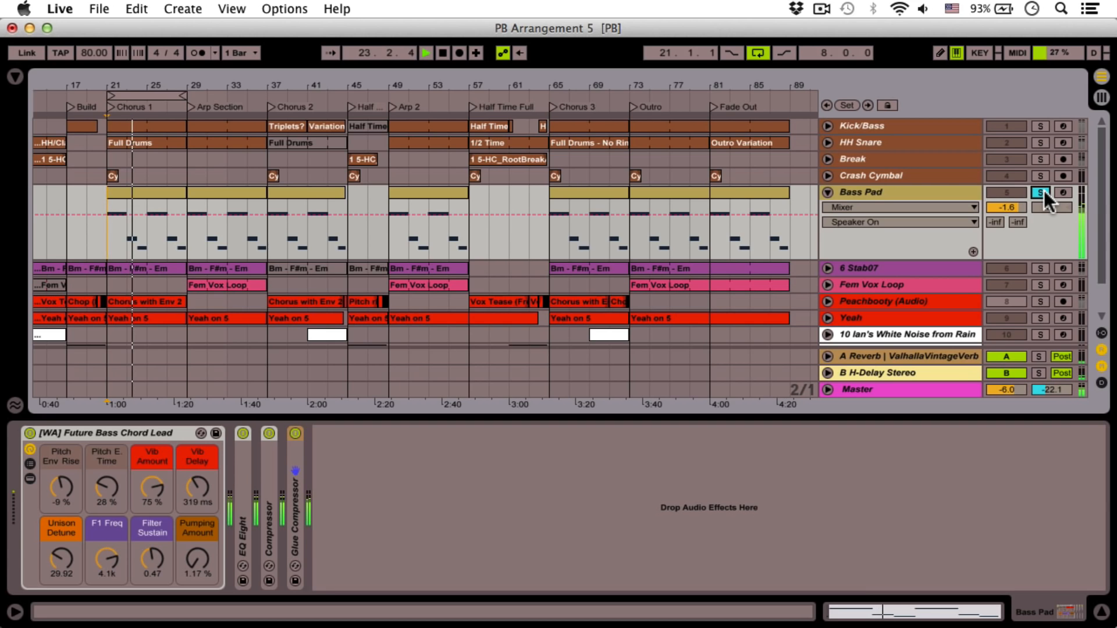
pyautogui.click(1044, 190)
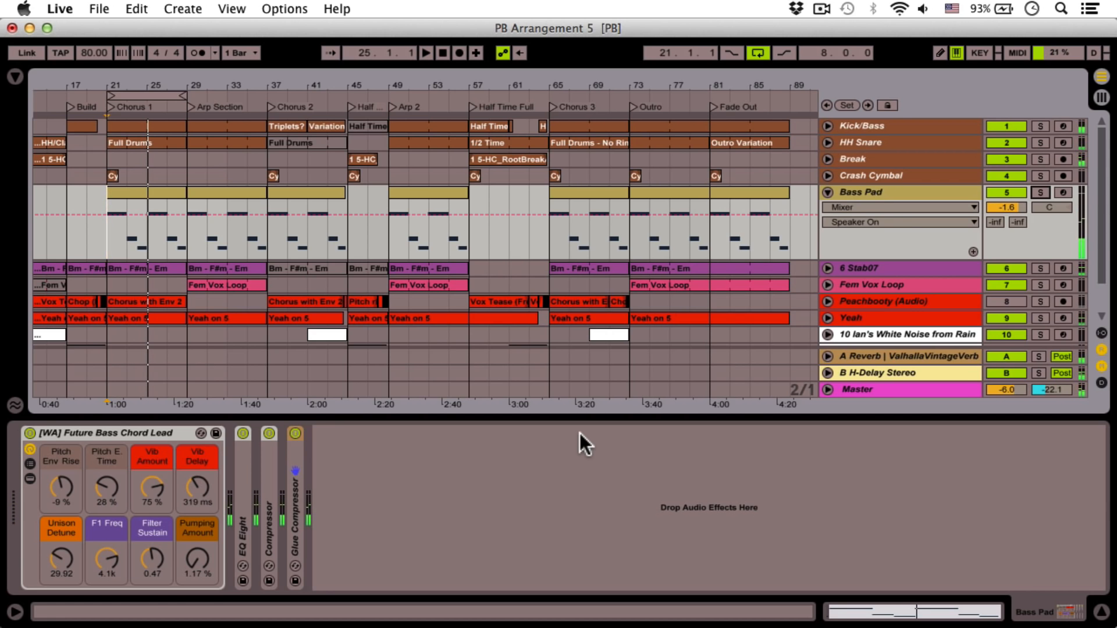
# - Add RC-20 Retro Color to the Bass Pad track, clear the view around its window, and solo the track
pyautogui.click(26, 75)
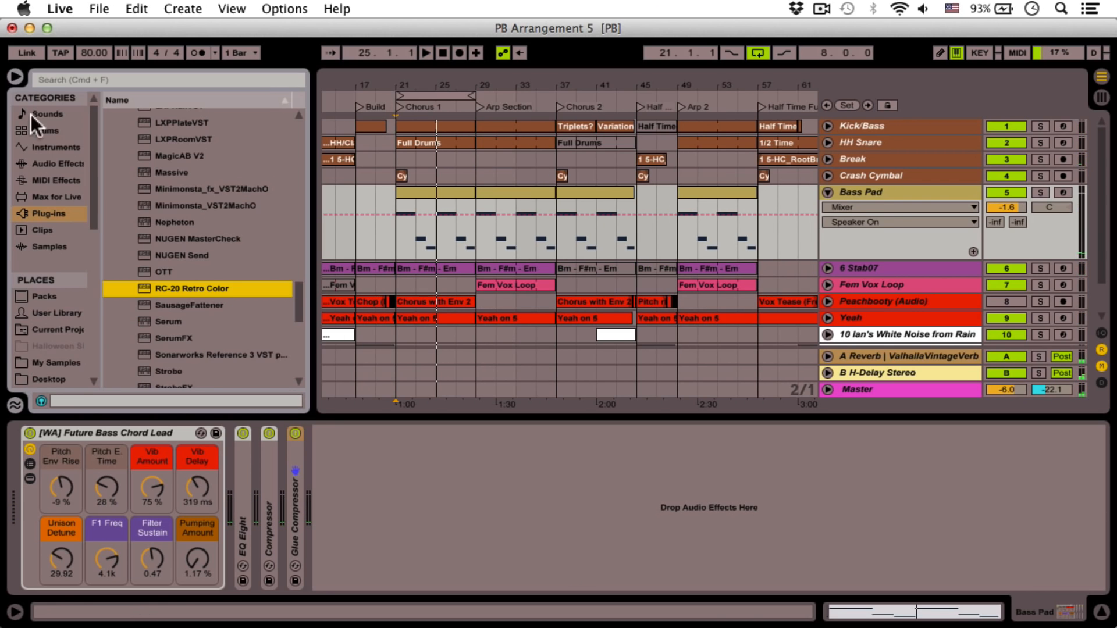
pyautogui.doubleClick(159, 288)
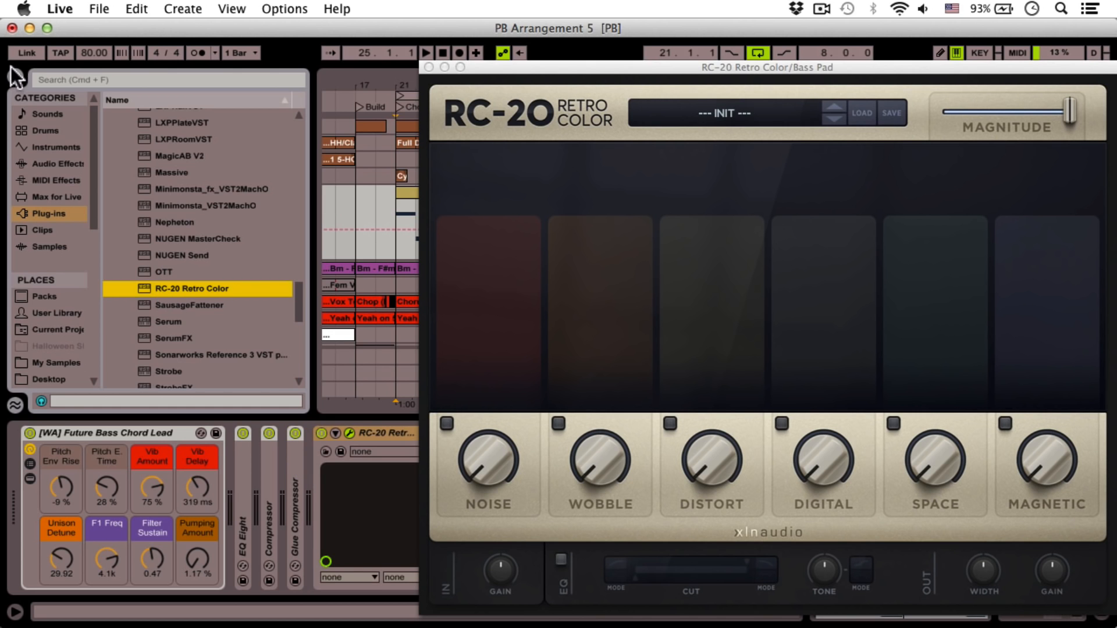
pyautogui.click(16, 75)
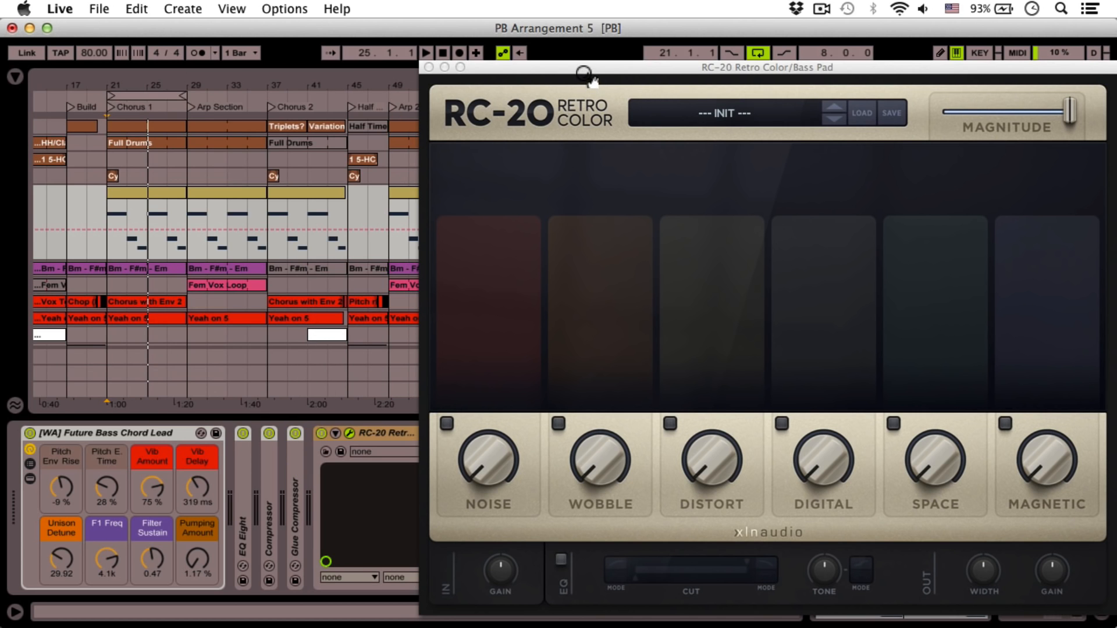
pyautogui.moveTo(585, 74); pyautogui.dragTo(461, 53)
pyautogui.click(1037, 190)
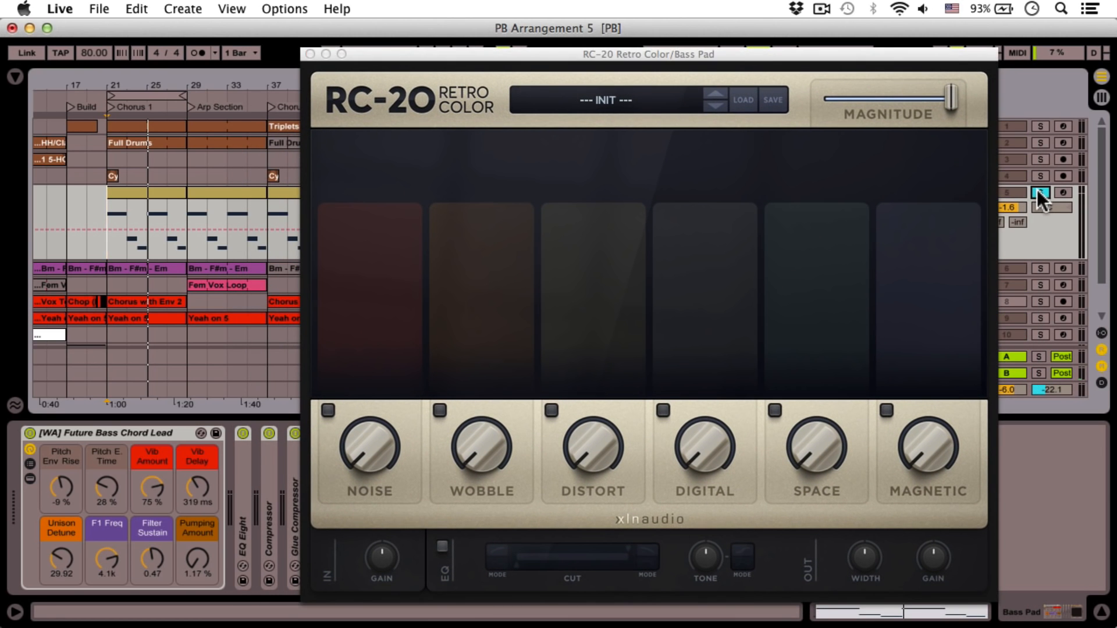
# - Audition the presets 808 Crush, Bass Talk and Cassette Bad Batteries on the bass, varying the Distort and Wobble amounts
pyautogui.click(648, 96)
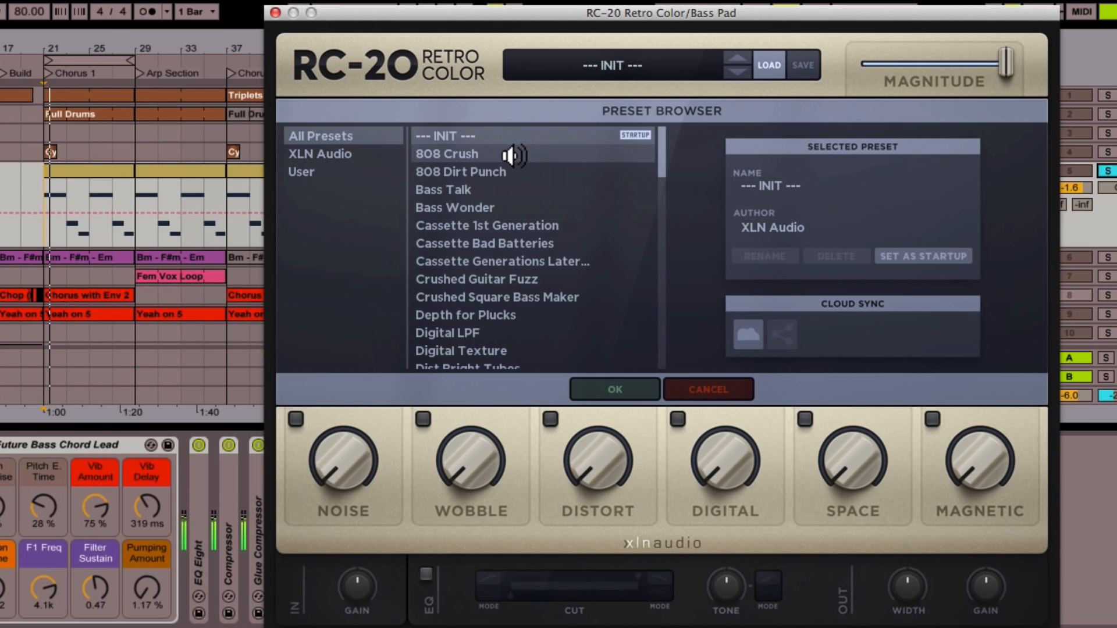
pyautogui.click(509, 155)
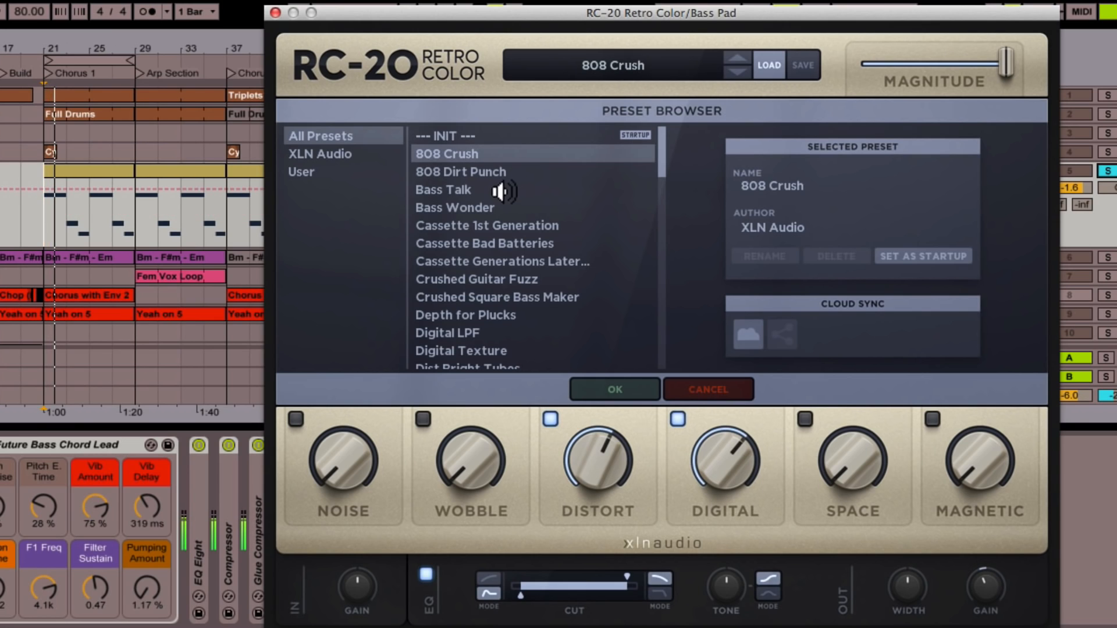
pyautogui.click(487, 192)
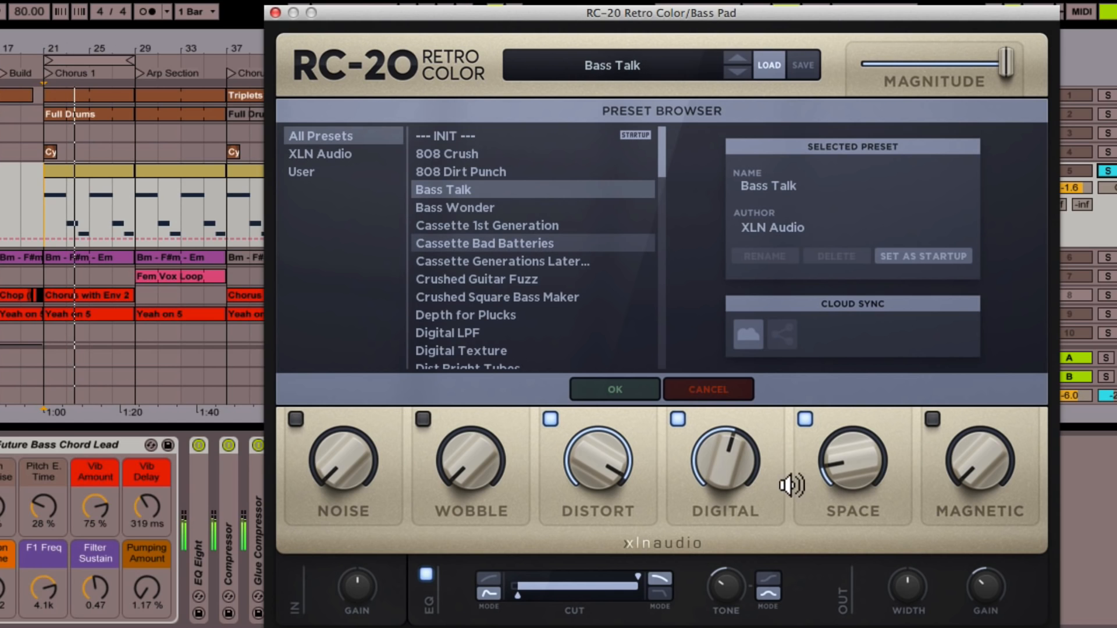
pyautogui.moveTo(634, 471); pyautogui.dragTo(576, 562)
pyautogui.moveTo(474, 462); pyautogui.dragTo(499, 316)
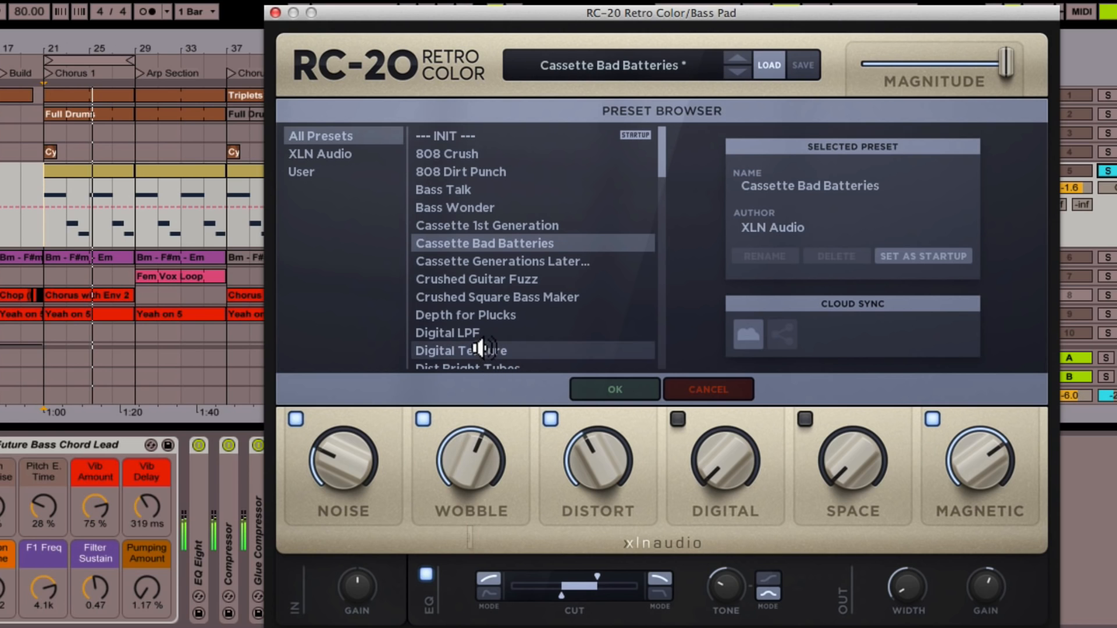
# - Audition the presets Digital Texture, Drum Break 3 and Flux Tremolo on the bass
pyautogui.scroll(-5, 661, 174)
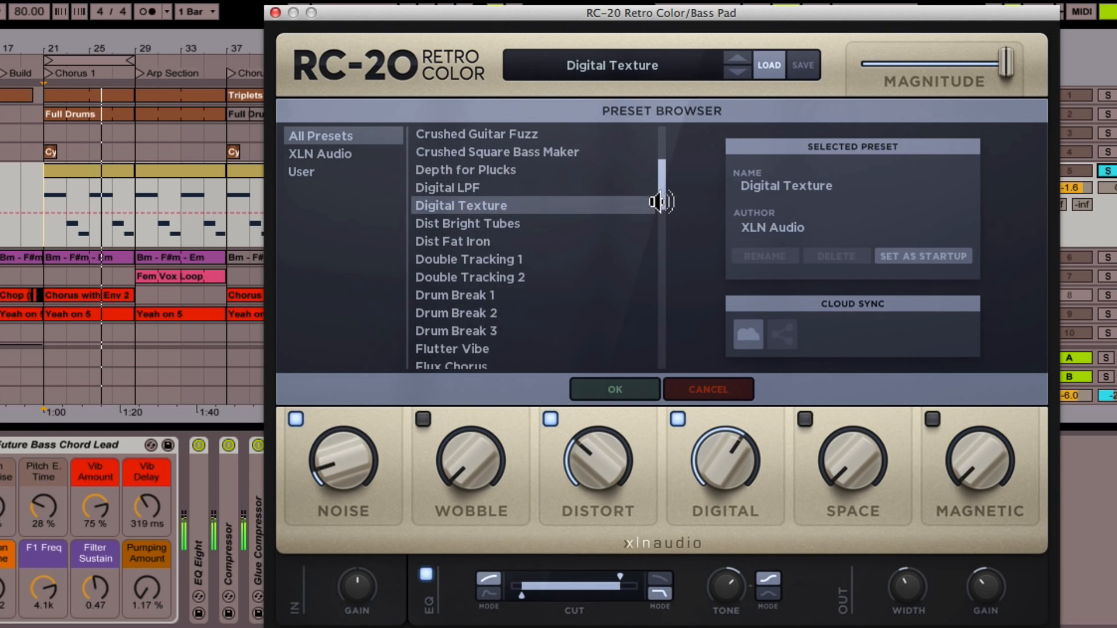
pyautogui.scroll(-4, 661, 205)
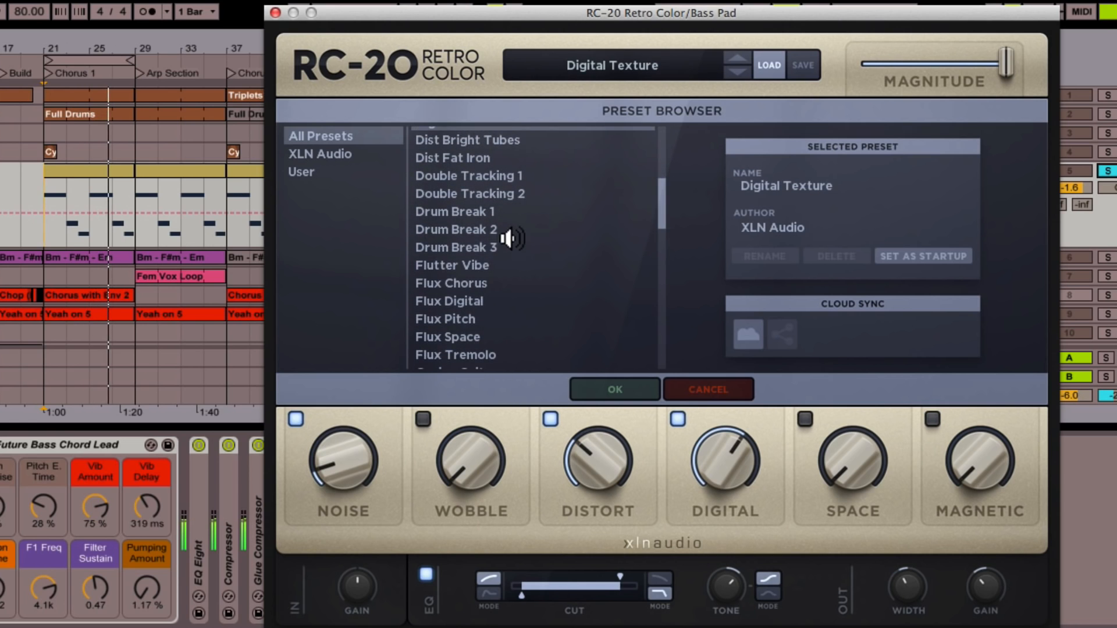
pyautogui.click(541, 246)
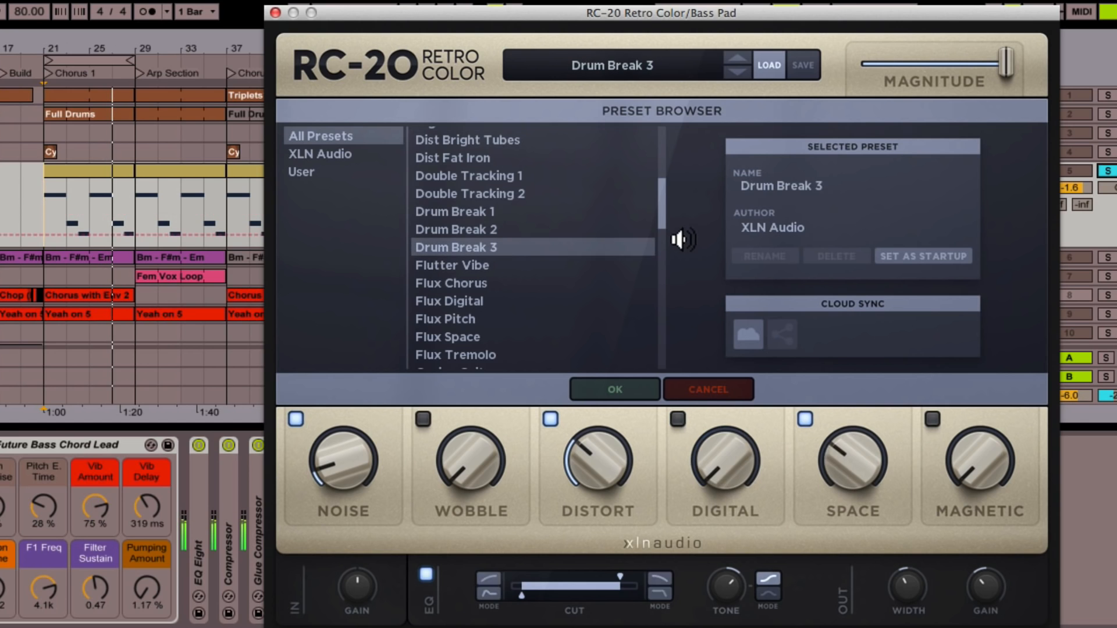
pyautogui.scroll(-1, 661, 226)
pyautogui.scroll(-3, 664, 232)
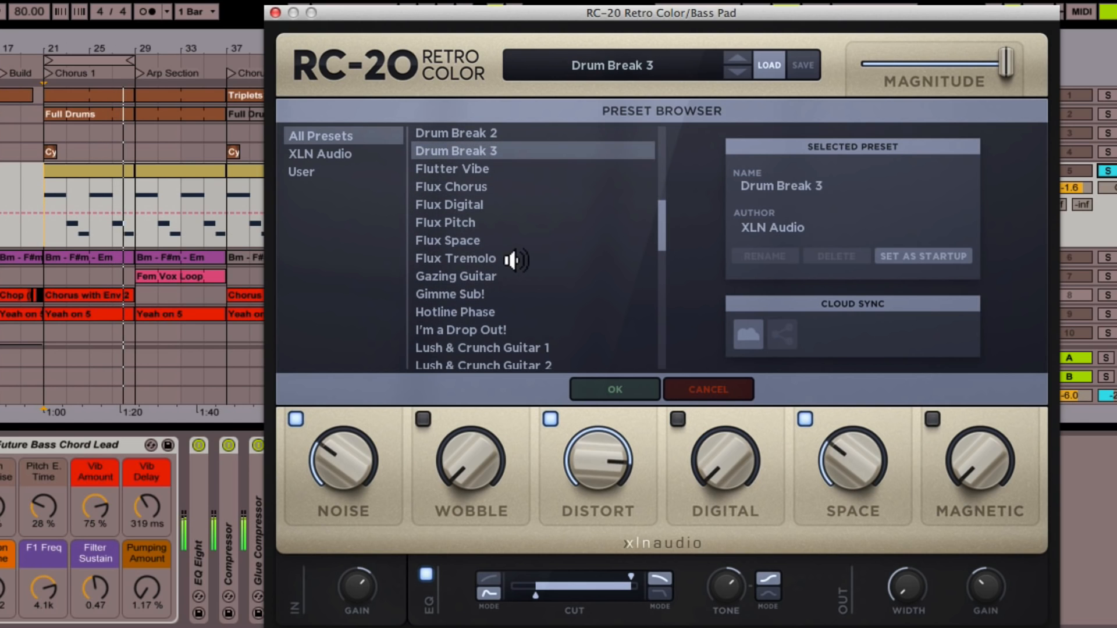
pyautogui.click(640, 263)
pyautogui.scroll(-3, 657, 247)
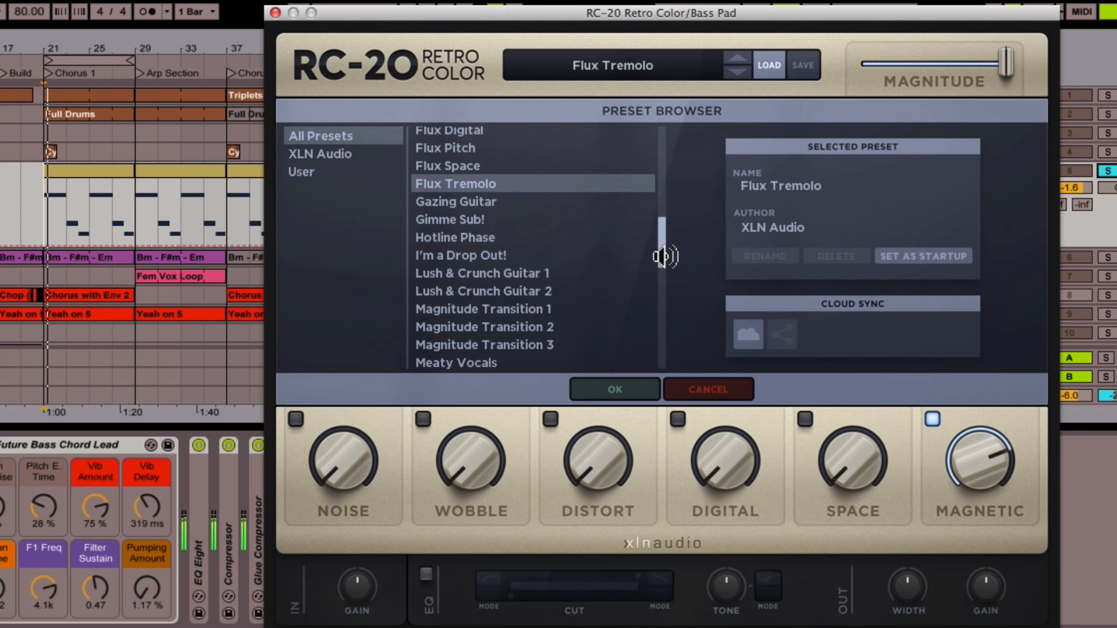
pyautogui.scroll(-1, 661, 257)
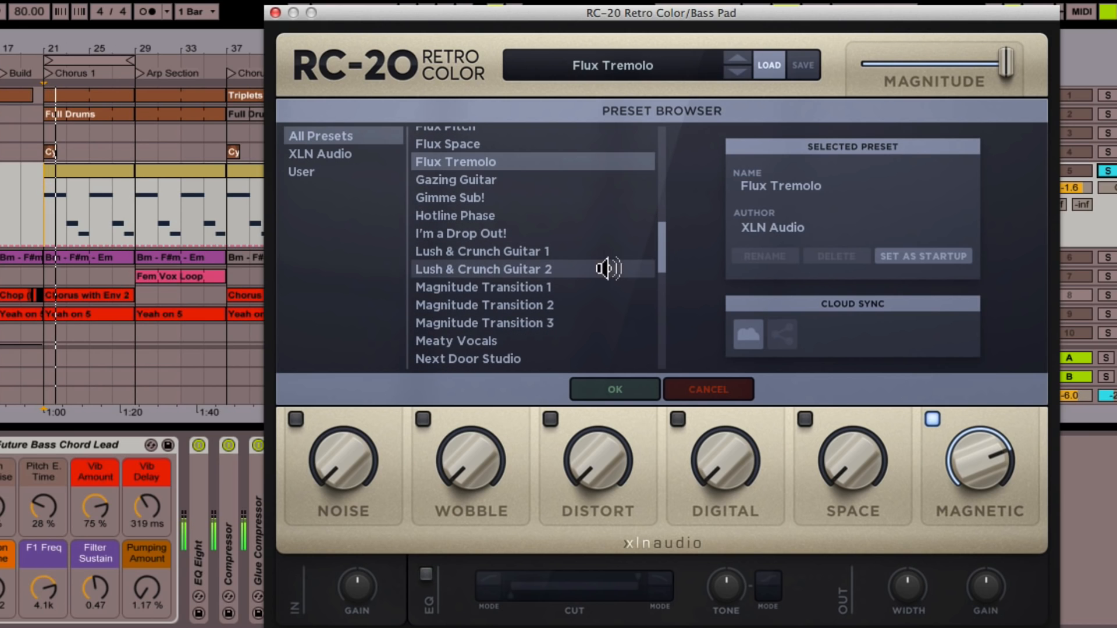
# - Load the Vinyl 4 preset from the end of the preset list and accept it
pyautogui.click(664, 265)
pyautogui.moveTo(662, 256); pyautogui.dragTo(659, 343)
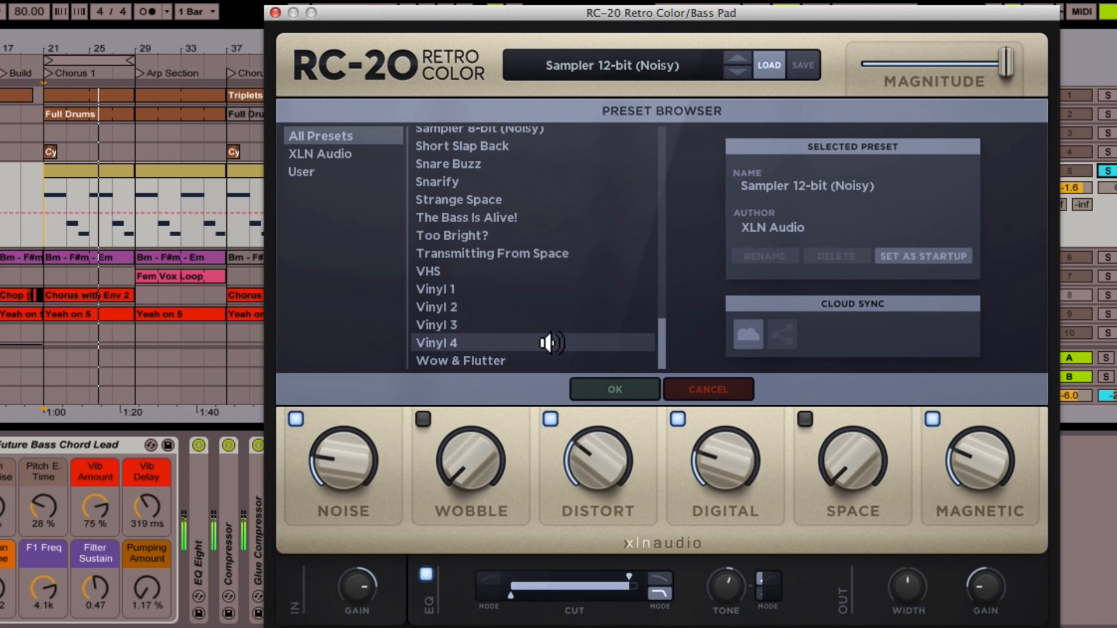
pyautogui.click(549, 344)
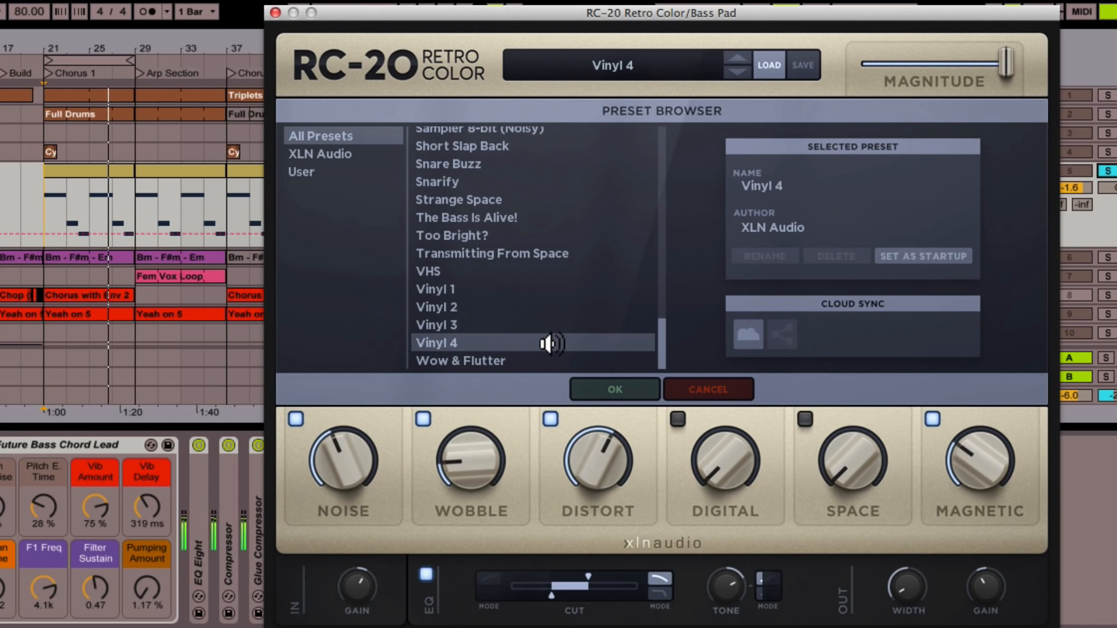
pyautogui.click(592, 394)
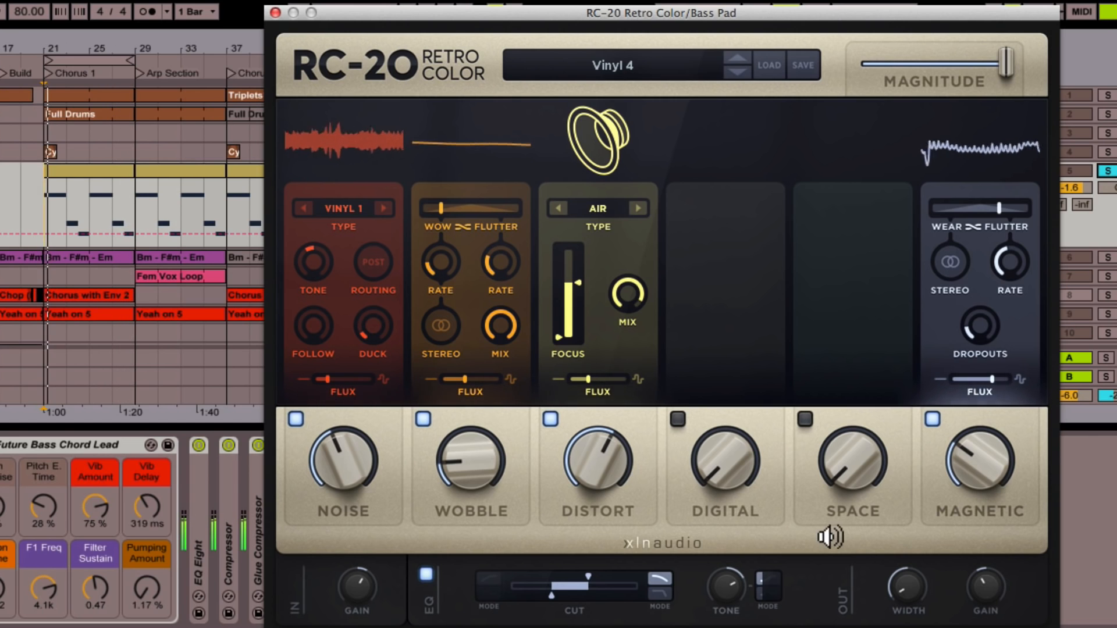
# - Raise the Distort amount to 73% and switch off the Magnetic, Wobble and Noise modules
pyautogui.moveTo(592, 463); pyautogui.dragTo(591, 441)
pyautogui.click(933, 419)
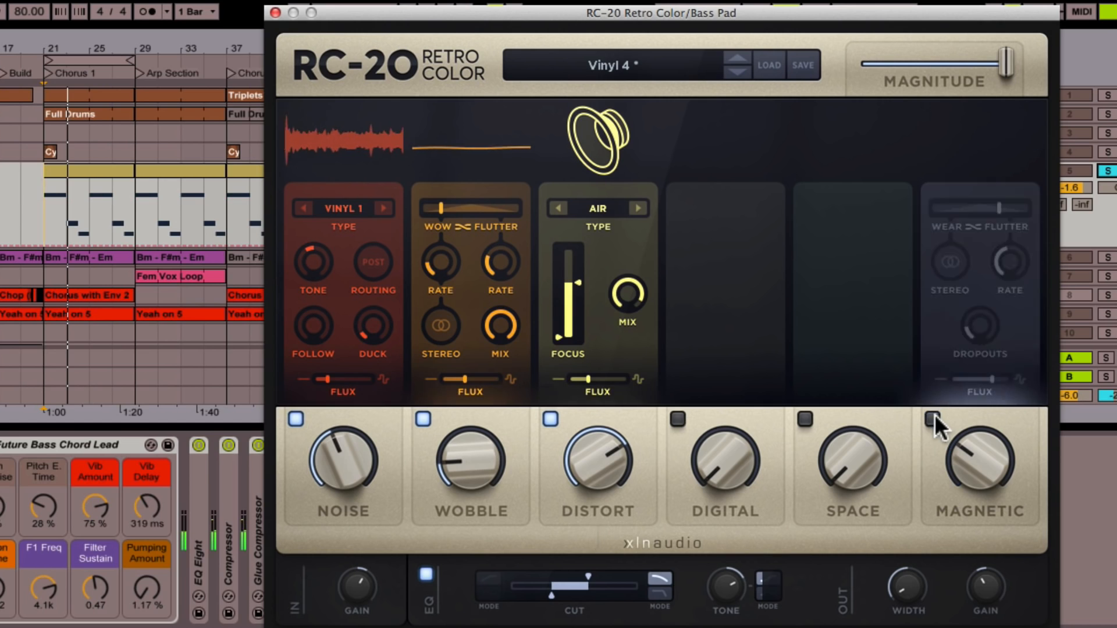
pyautogui.click(423, 418)
pyautogui.click(296, 418)
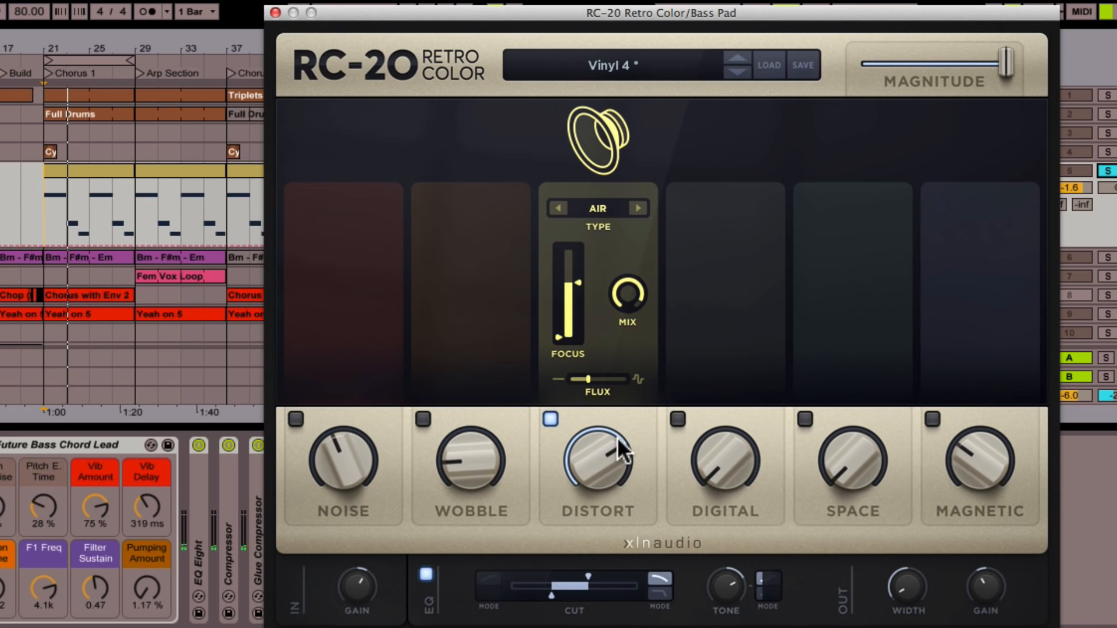
pyautogui.moveTo(595, 461); pyautogui.dragTo(594, 452)
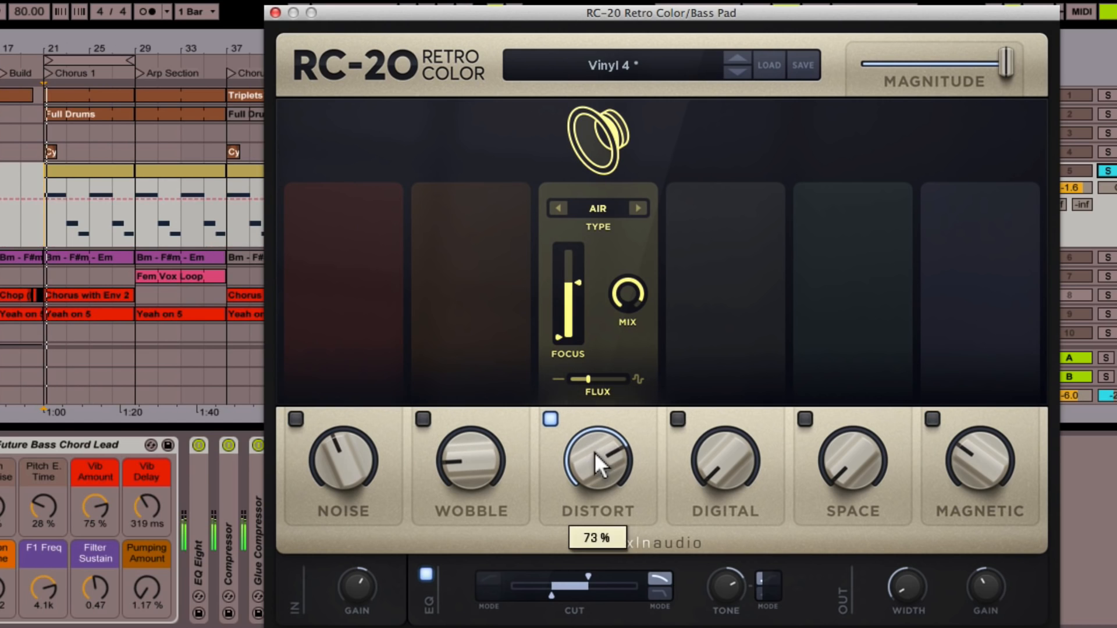
# - Switch the distortion type to Tubepair at maximum amount, widening the EQ cut range and shifting the Distort focus to higher frequencies
pyautogui.click(639, 208)
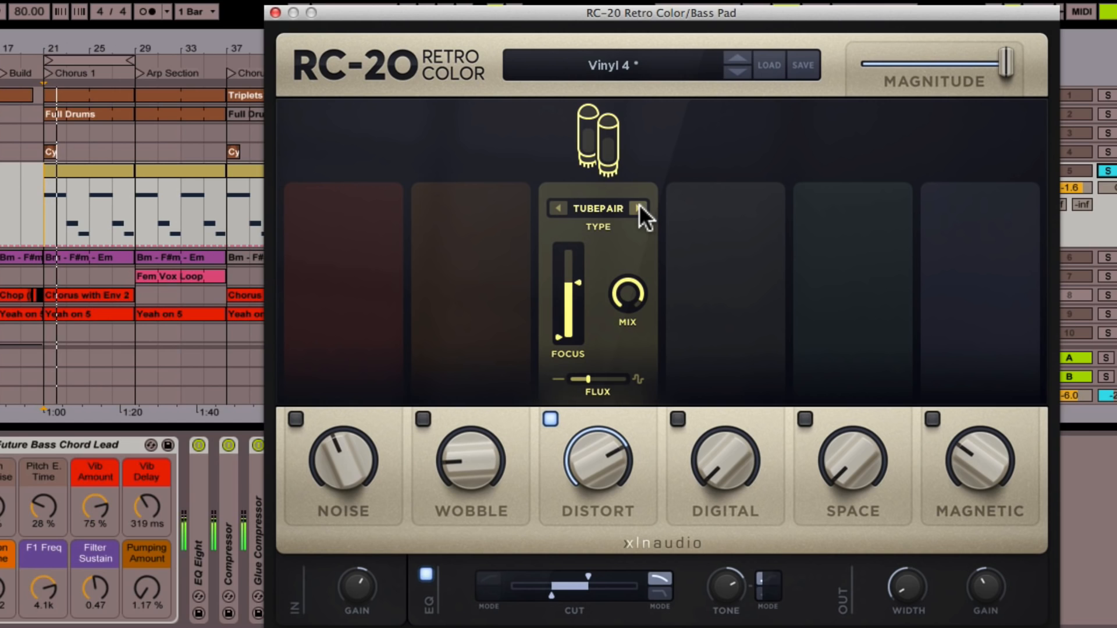
pyautogui.moveTo(587, 438); pyautogui.dragTo(608, 425)
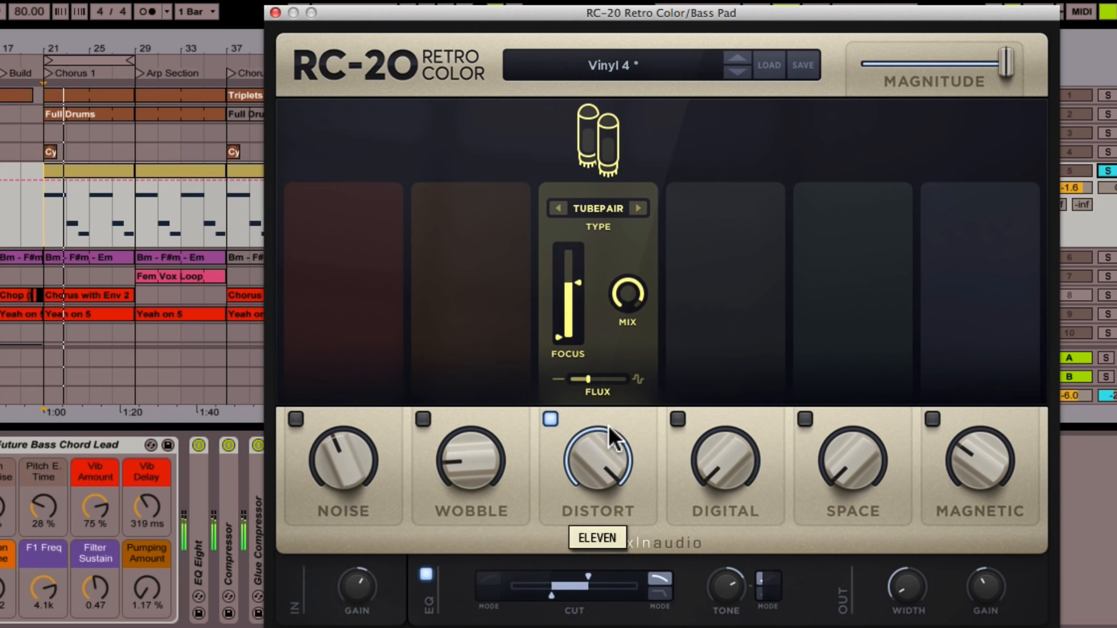
pyautogui.moveTo(588, 575); pyautogui.dragTo(540, 591)
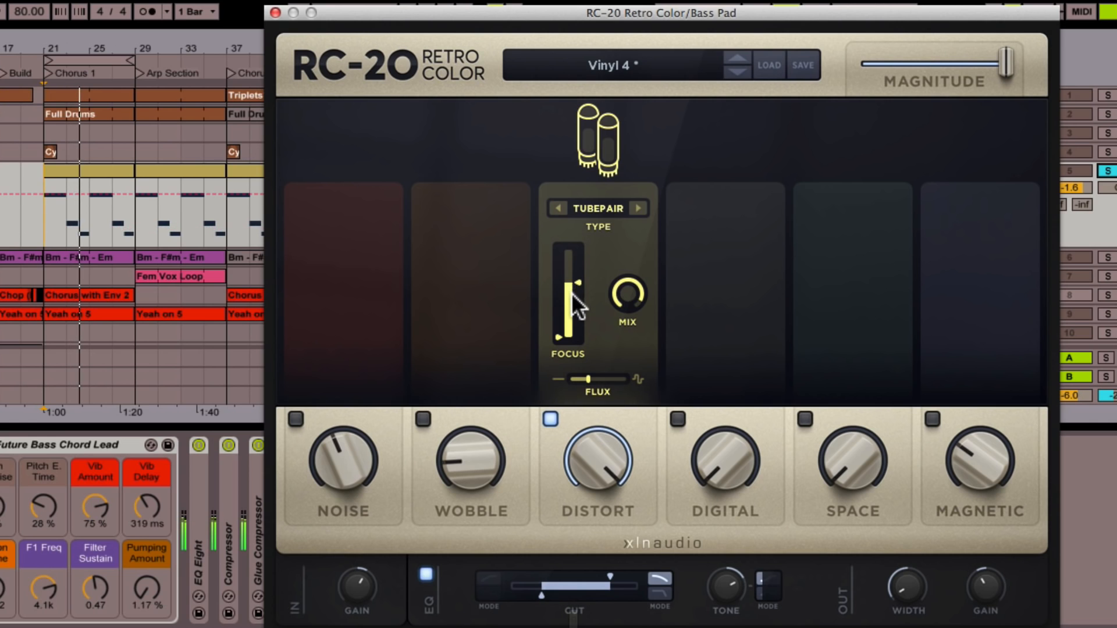
pyautogui.moveTo(571, 292); pyautogui.dragTo(568, 257)
# - Audition the Iron, Crunch and Heavy distortion types in the Distort module
pyautogui.click(634, 209)
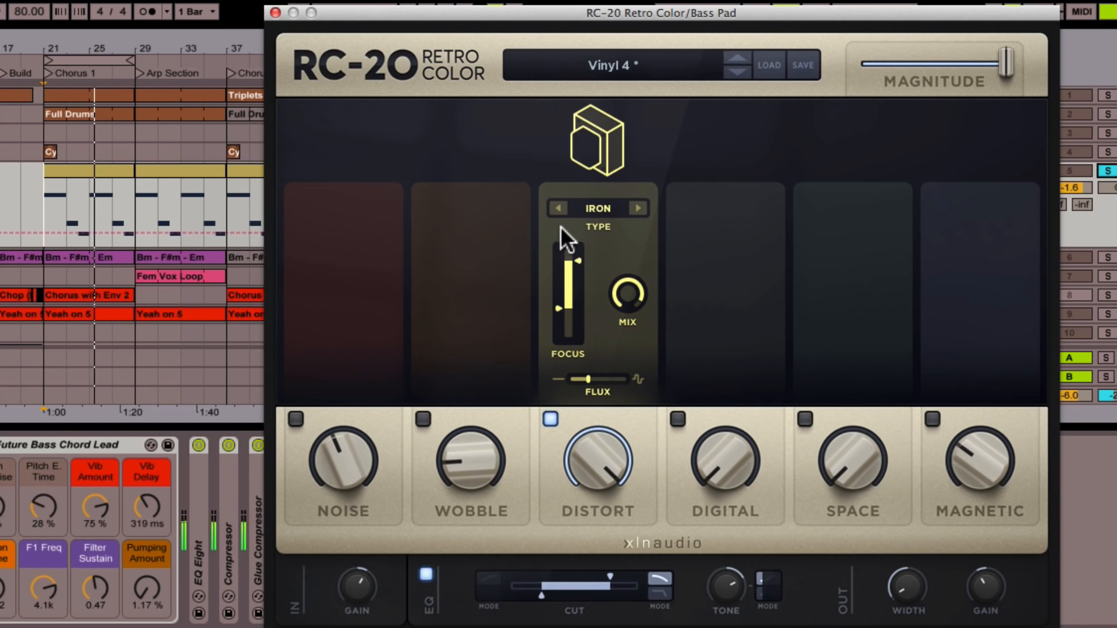
pyautogui.click(636, 210)
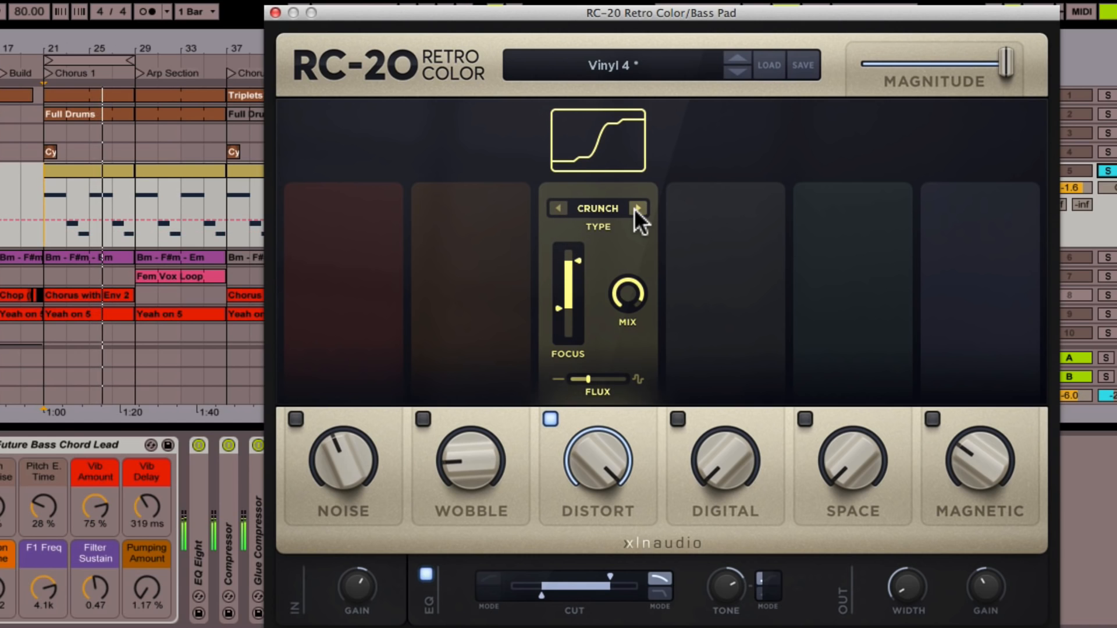
pyautogui.click(635, 211)
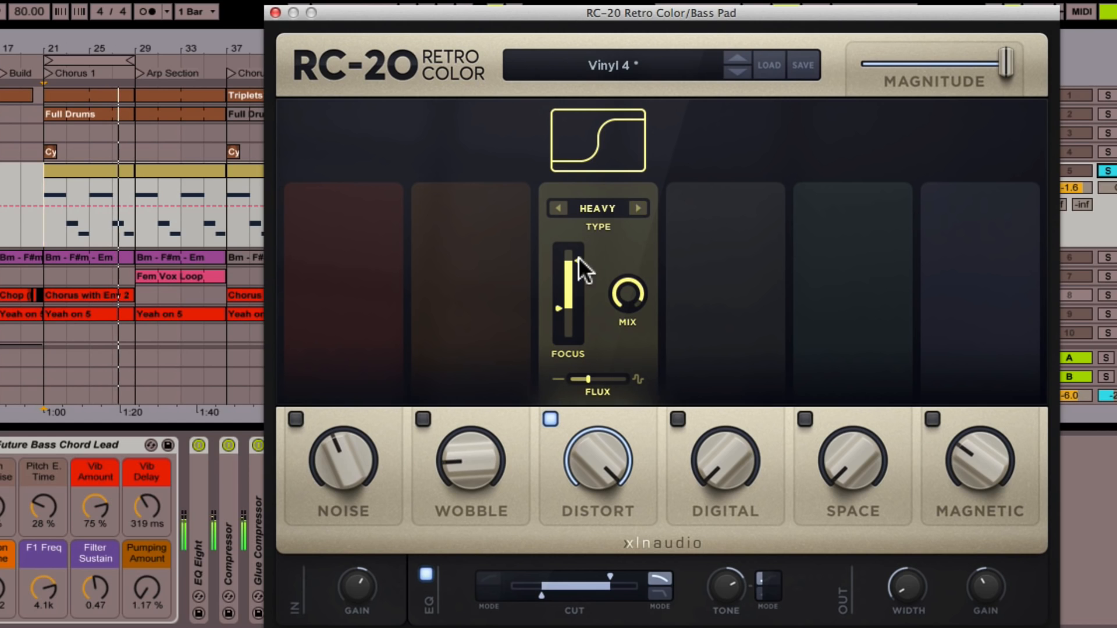
# - Widen the Distort focus to its upper limit and raise the EQ high-cut frequency
pyautogui.moveTo(579, 257); pyautogui.dragTo(573, 248)
pyautogui.moveTo(560, 297)
pyautogui.mouseDown()
pyautogui.moveTo(563, 319)
pyautogui.moveTo(563, 306)
pyautogui.mouseUp()
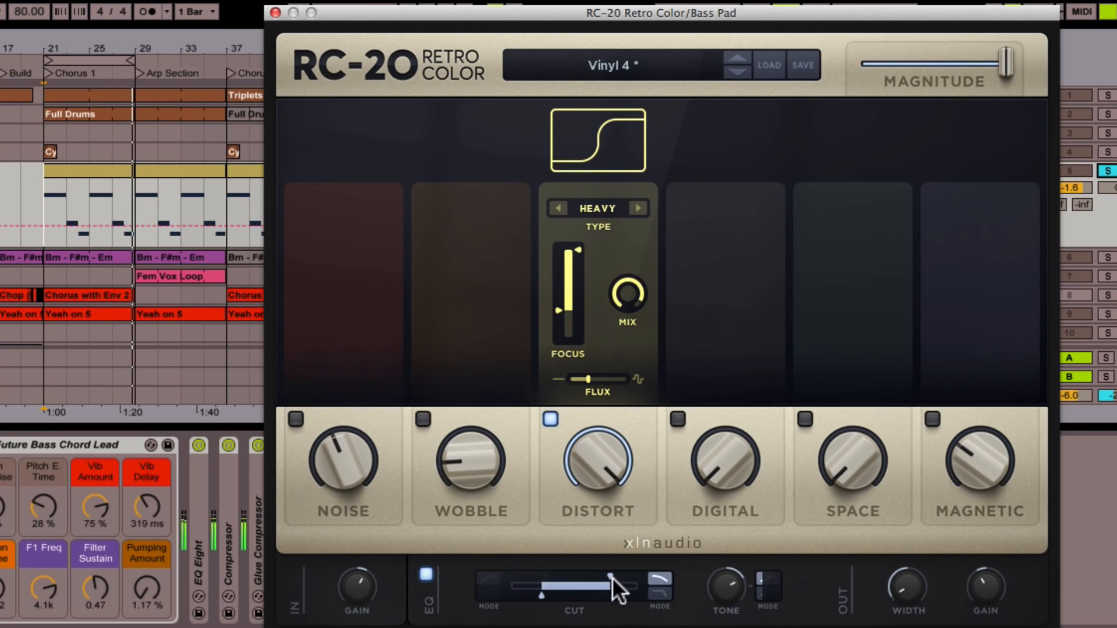
pyautogui.moveTo(608, 574); pyautogui.dragTo(623, 569)
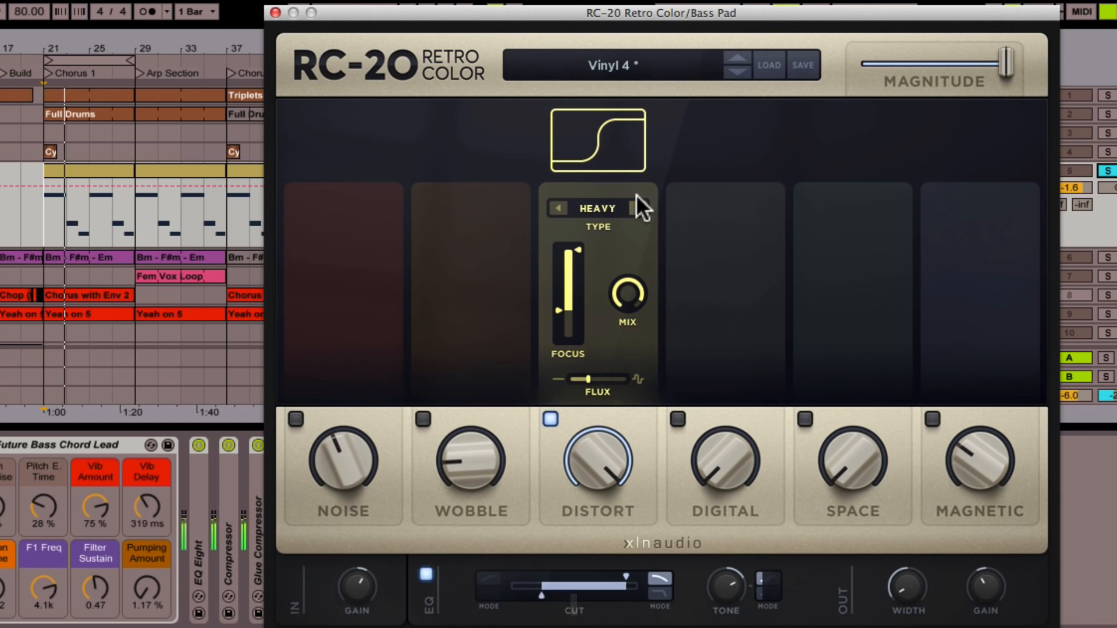
# - Cycle the distortion type past Zap to Air and re-enable the Wobble and Noise modules
pyautogui.click(638, 210)
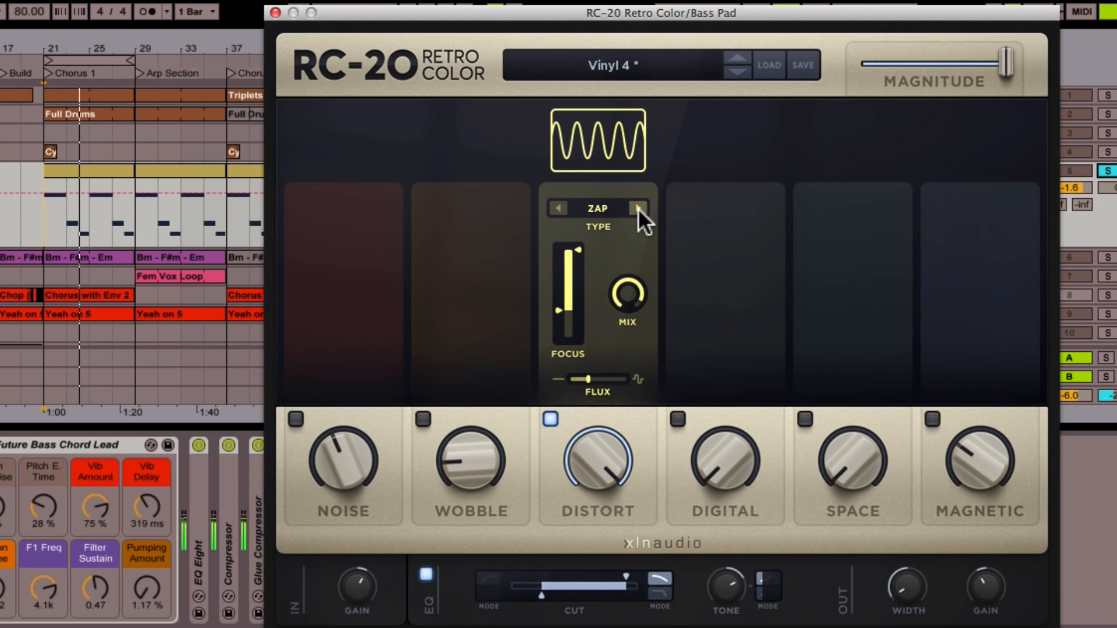
pyautogui.click(638, 208)
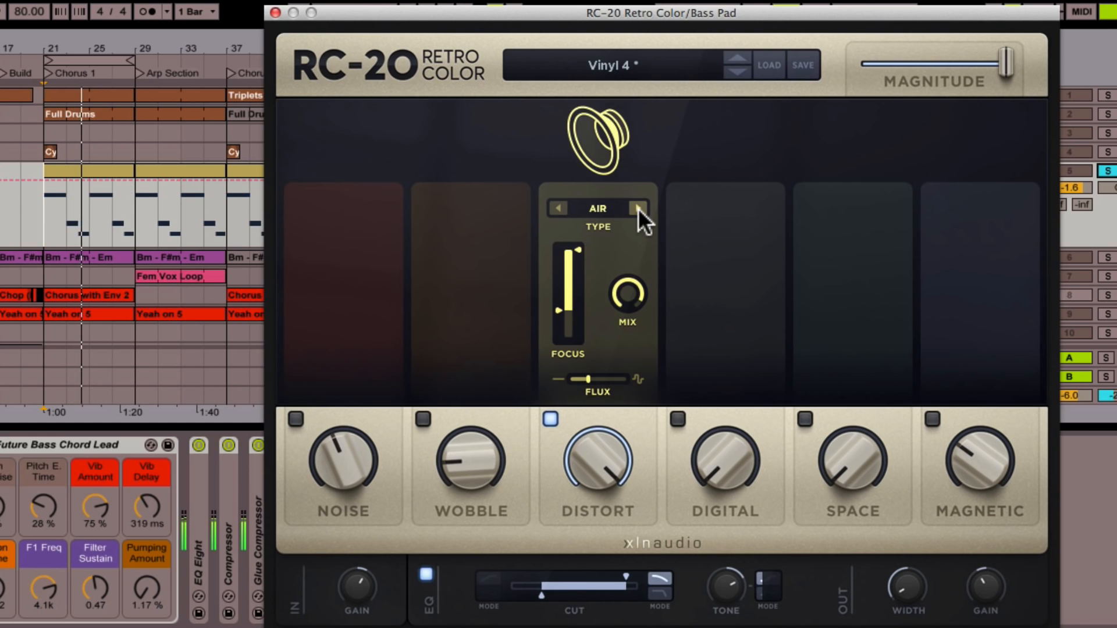
pyautogui.click(423, 419)
pyautogui.click(296, 419)
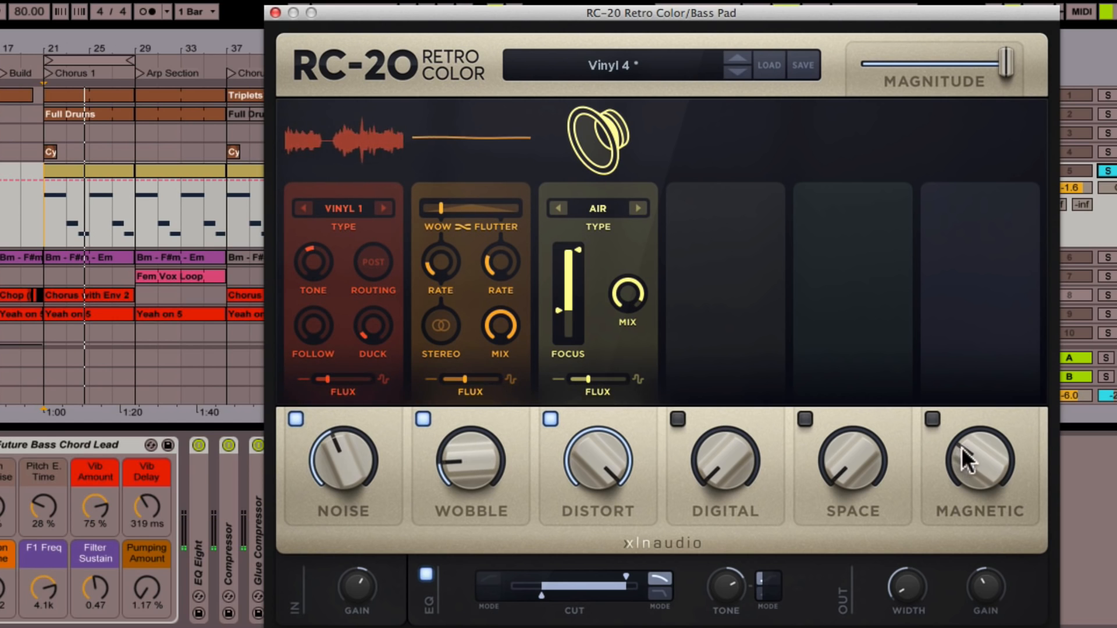
# - Enable the Magnetic module on the Bass Pad and set the output Width to 66%
pyautogui.click(933, 419)
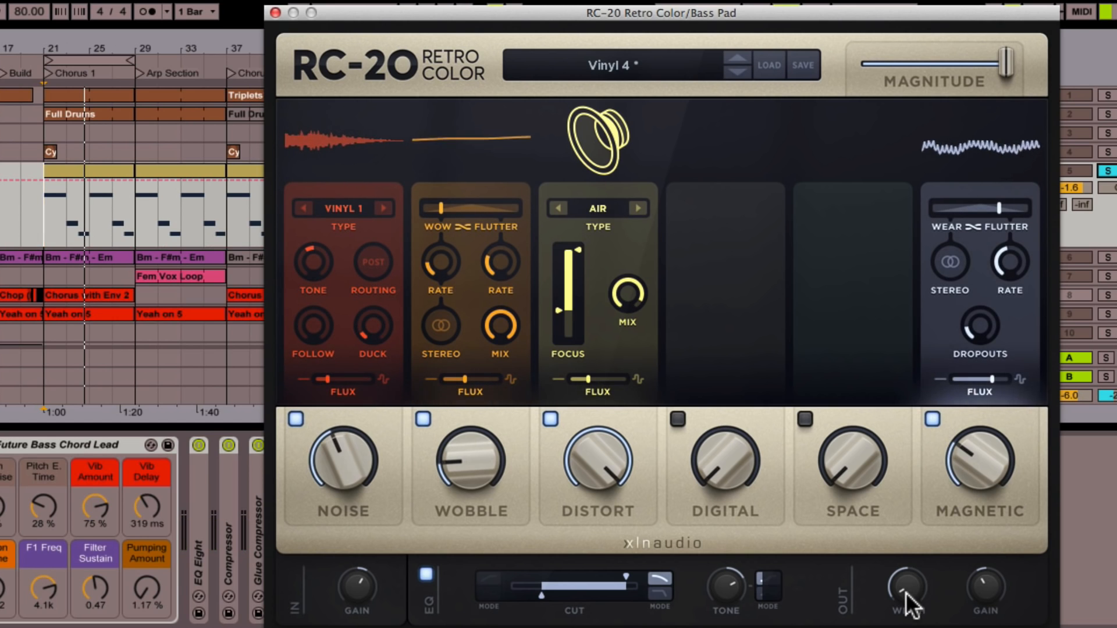
pyautogui.moveTo(906, 592); pyautogui.dragTo(912, 491)
pyautogui.moveTo(909, 577); pyautogui.dragTo(906, 599)
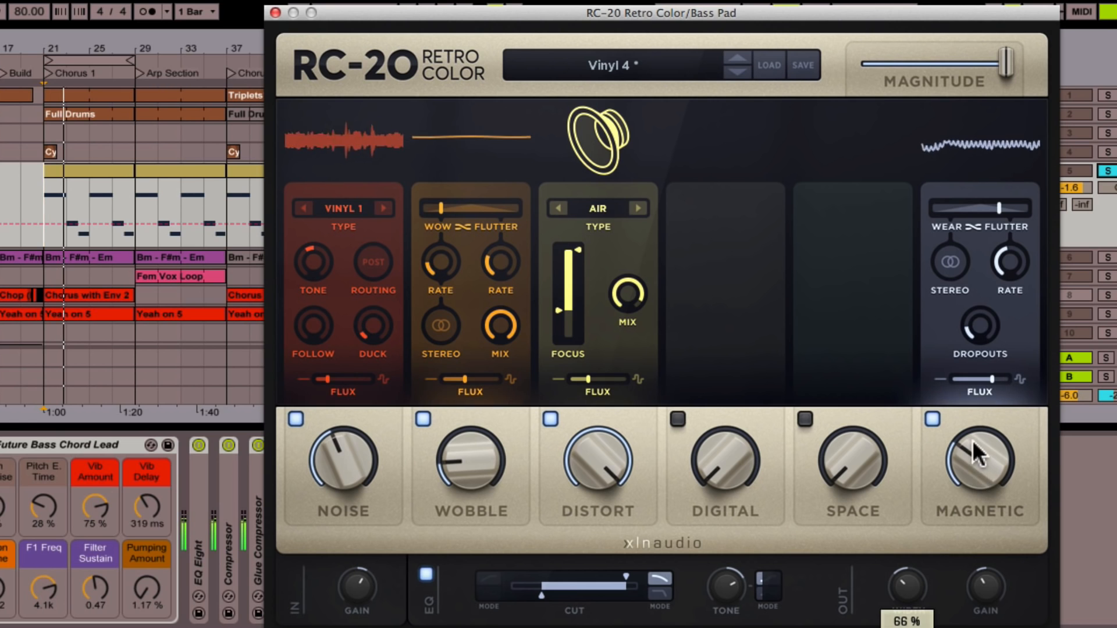
# - Set the Magnetic amount to 18% with Dropouts at 0% and reduced Flux, and raise the output gain
pyautogui.moveTo(972, 440); pyautogui.dragTo(972, 487)
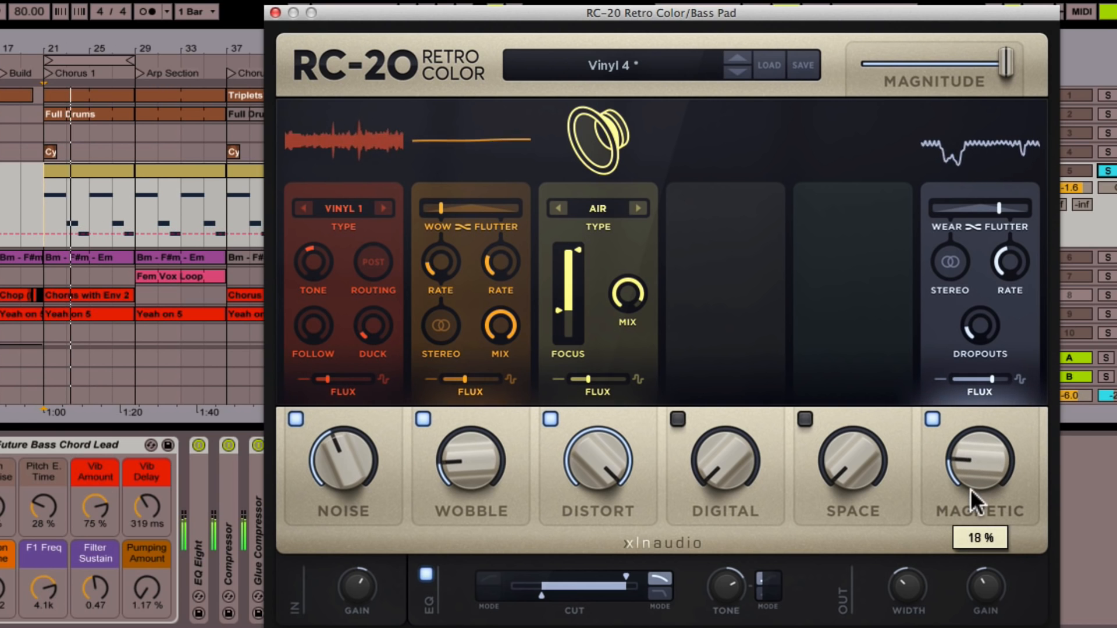
pyautogui.moveTo(983, 588); pyautogui.dragTo(990, 542)
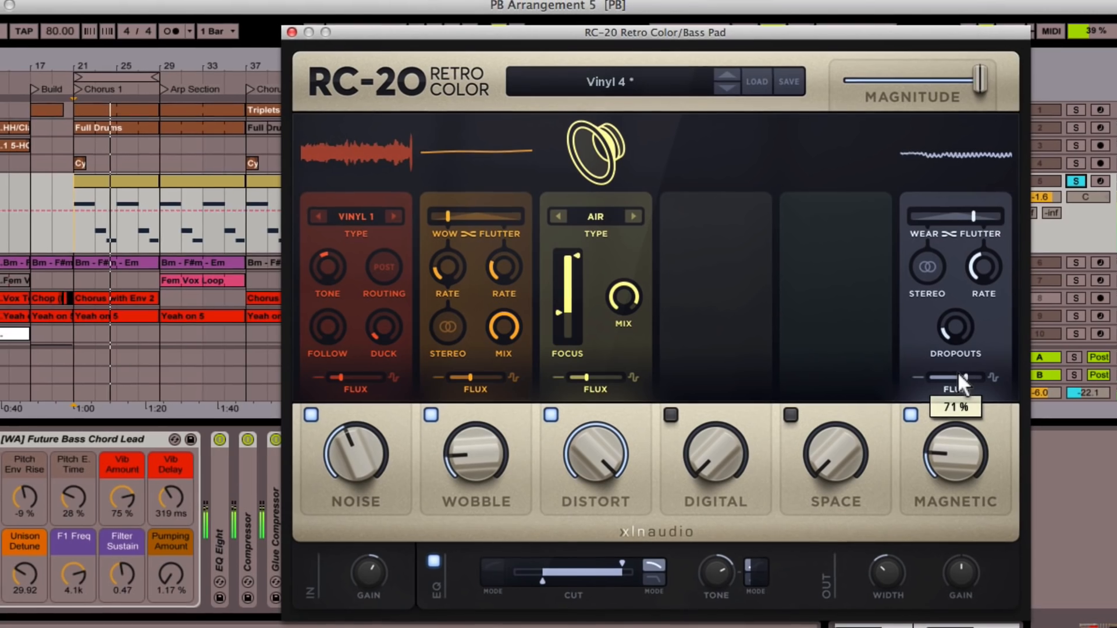
pyautogui.moveTo(958, 372); pyautogui.dragTo(942, 368)
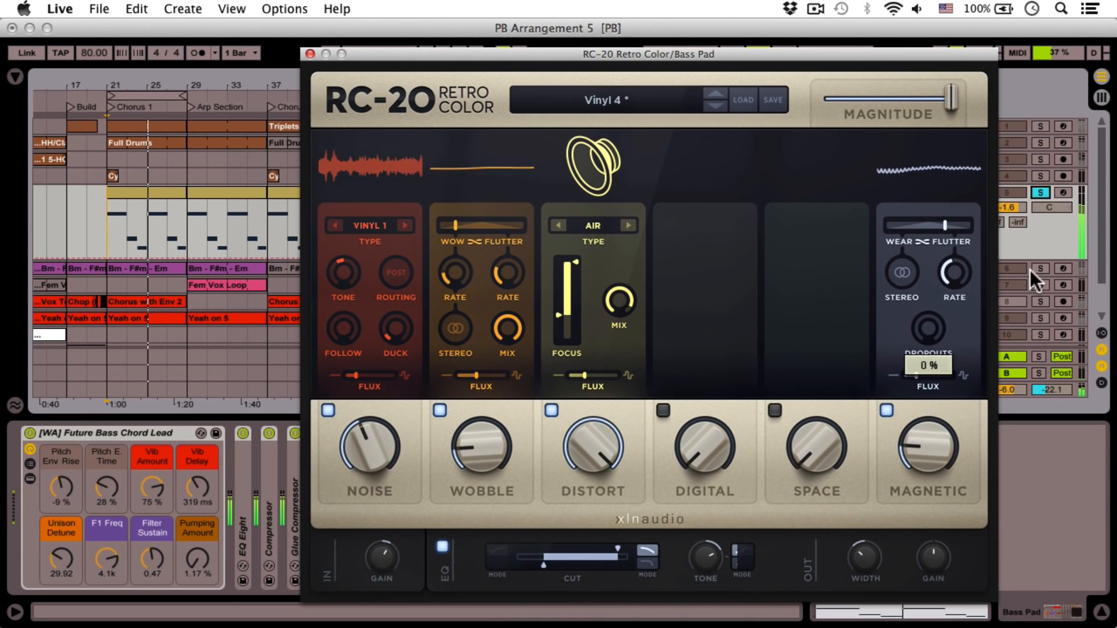
# - Unsolo the Bass Pad track, lower the Distort focus's upper limit to about 5815 Hz and reduce the EQ high-cut frequency
pyautogui.click(1041, 192)
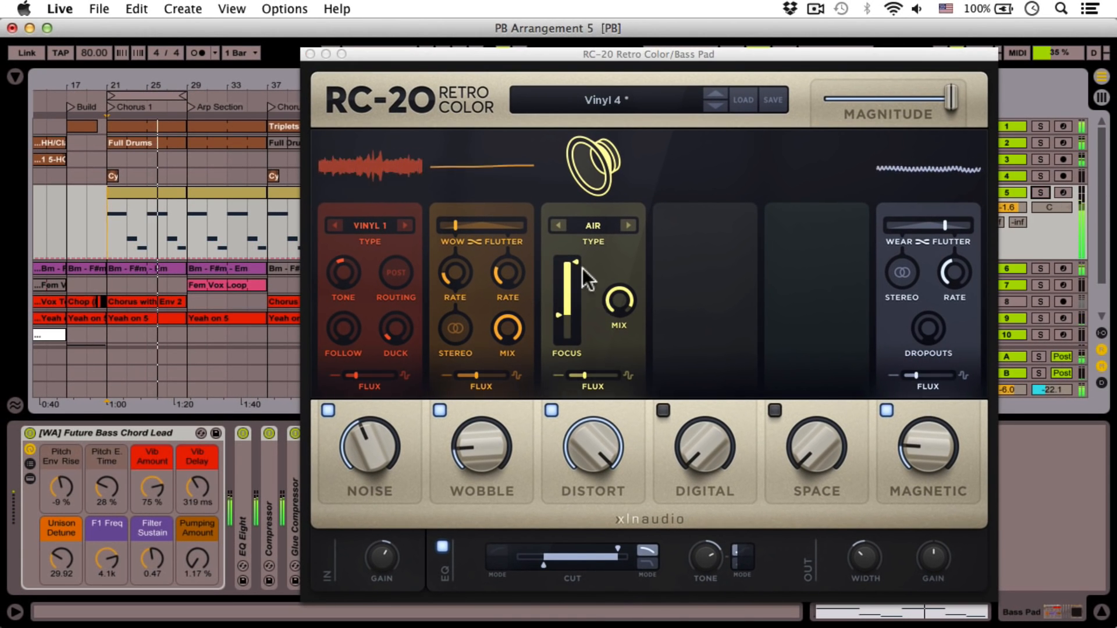
pyautogui.moveTo(574, 265); pyautogui.dragTo(574, 273)
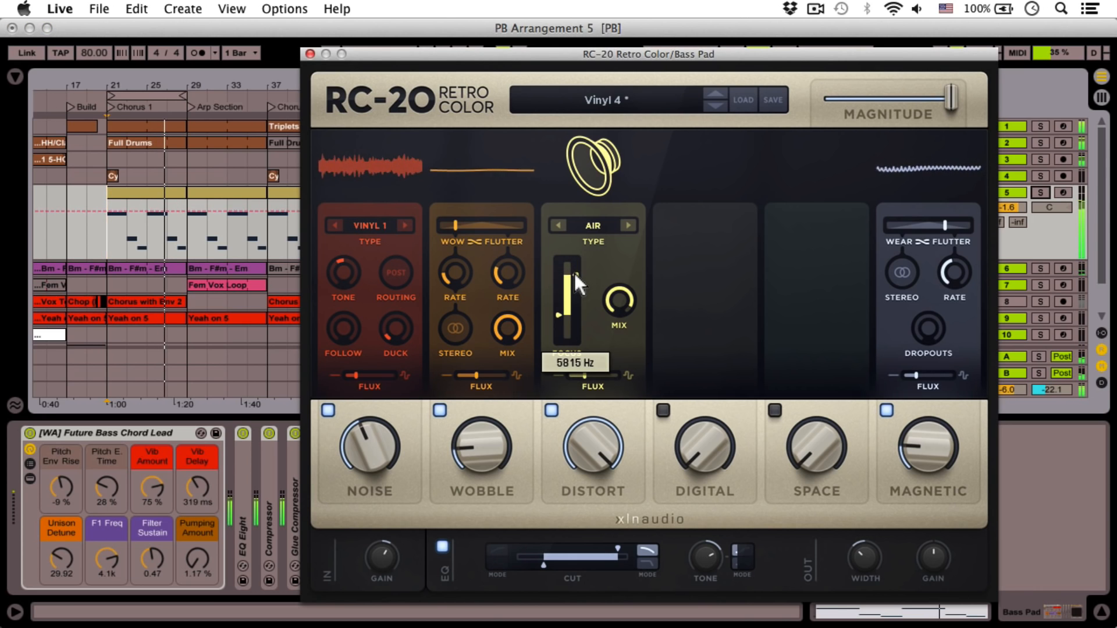
pyautogui.moveTo(614, 540); pyautogui.dragTo(580, 545)
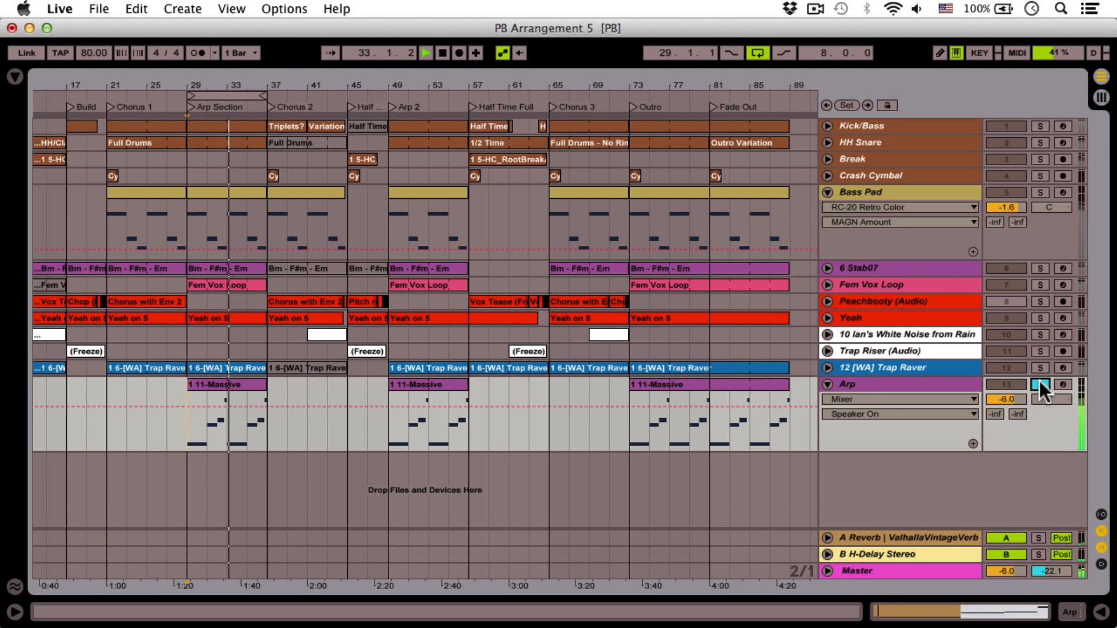
# - Stop playback, add an RC-20 Retro Color instance to the Arp track, hide the browser and restart playback
pyautogui.press('space')
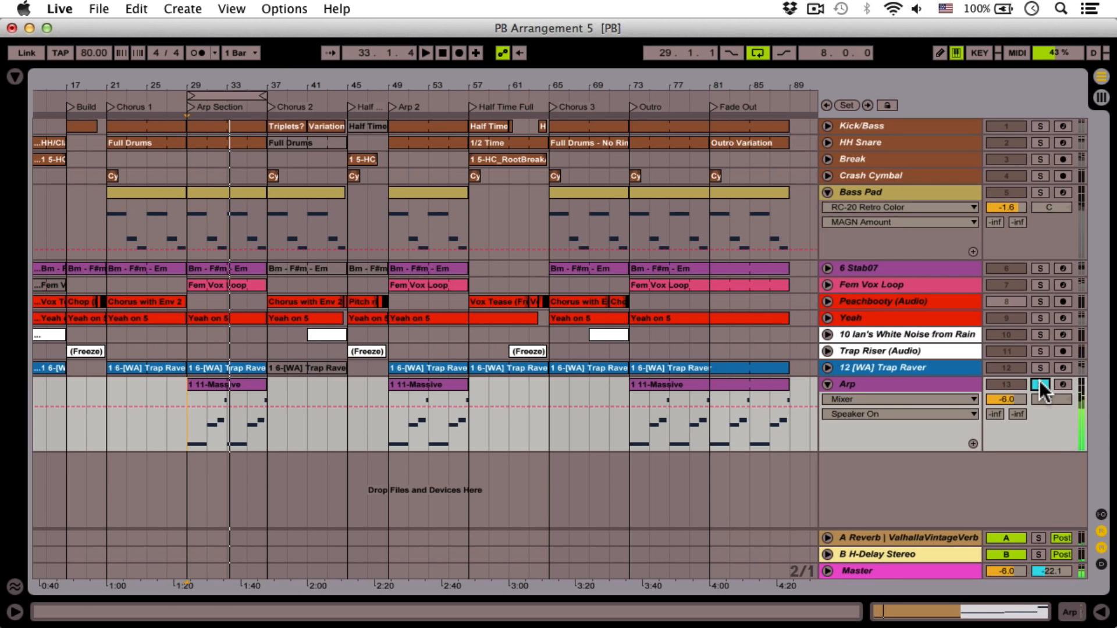
pyautogui.click(15, 79)
pyautogui.moveTo(145, 285); pyautogui.dragTo(478, 428)
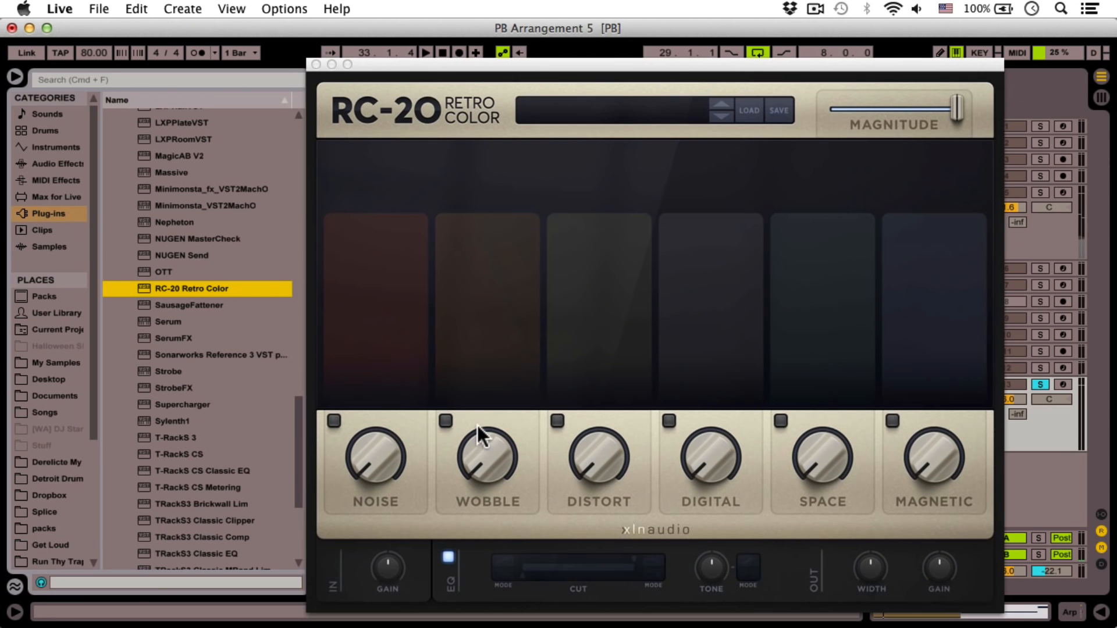
pyautogui.click(14, 77)
pyautogui.press('space')
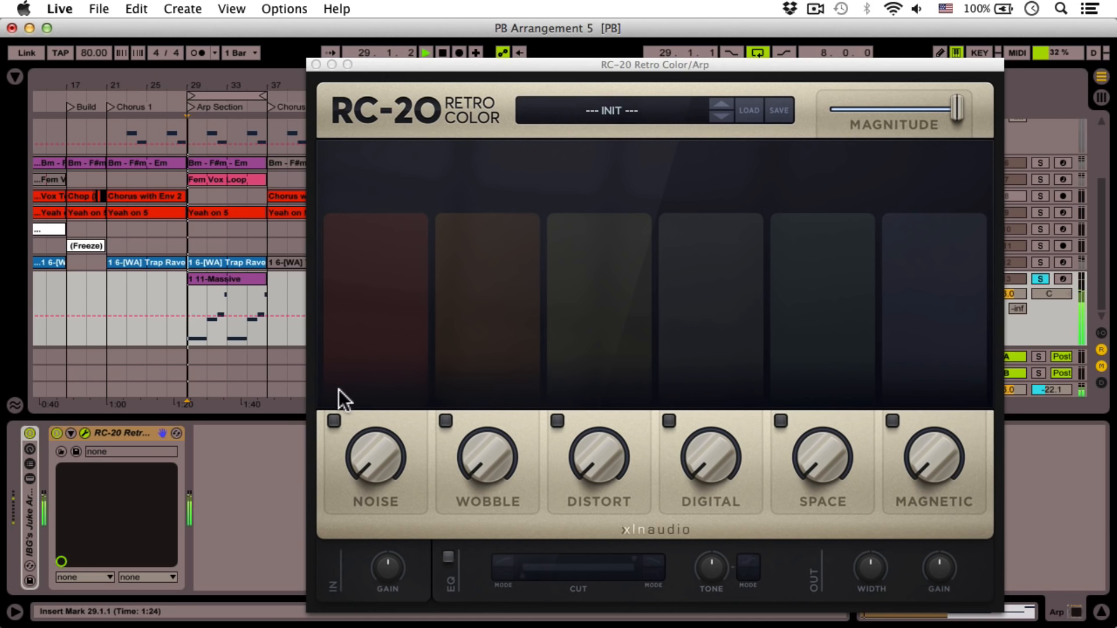
# - Enable the Noise module, raise its amount and cycle the noise type past Apollo and Studio 1 to White
pyautogui.click(334, 422)
pyautogui.moveTo(375, 462); pyautogui.dragTo(379, 228)
pyautogui.click(344, 233)
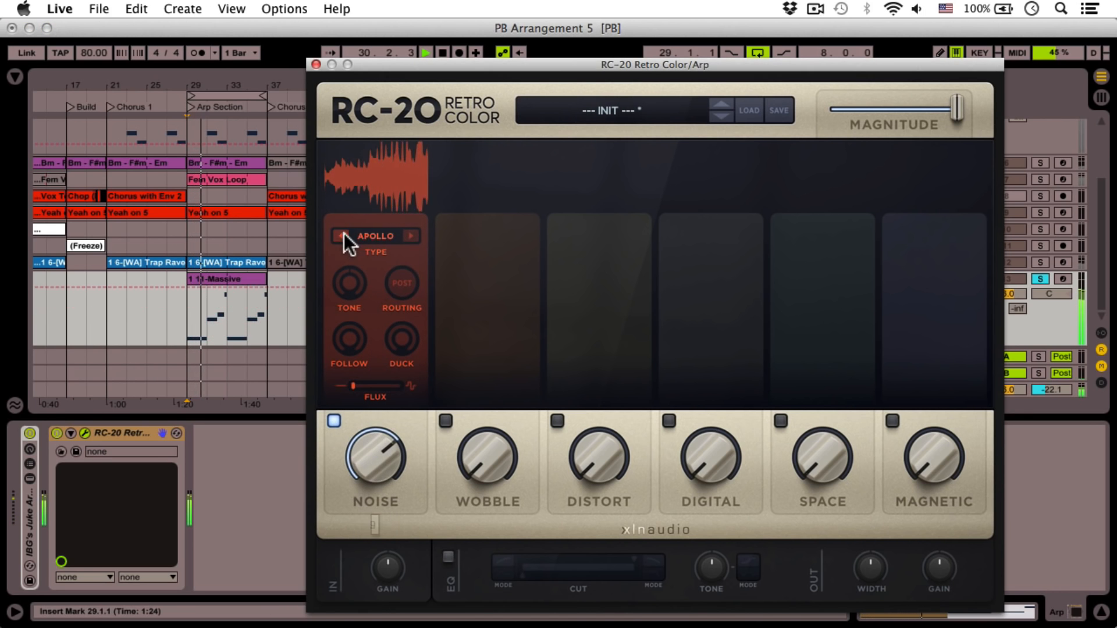
pyautogui.click(344, 233)
pyautogui.click(343, 232)
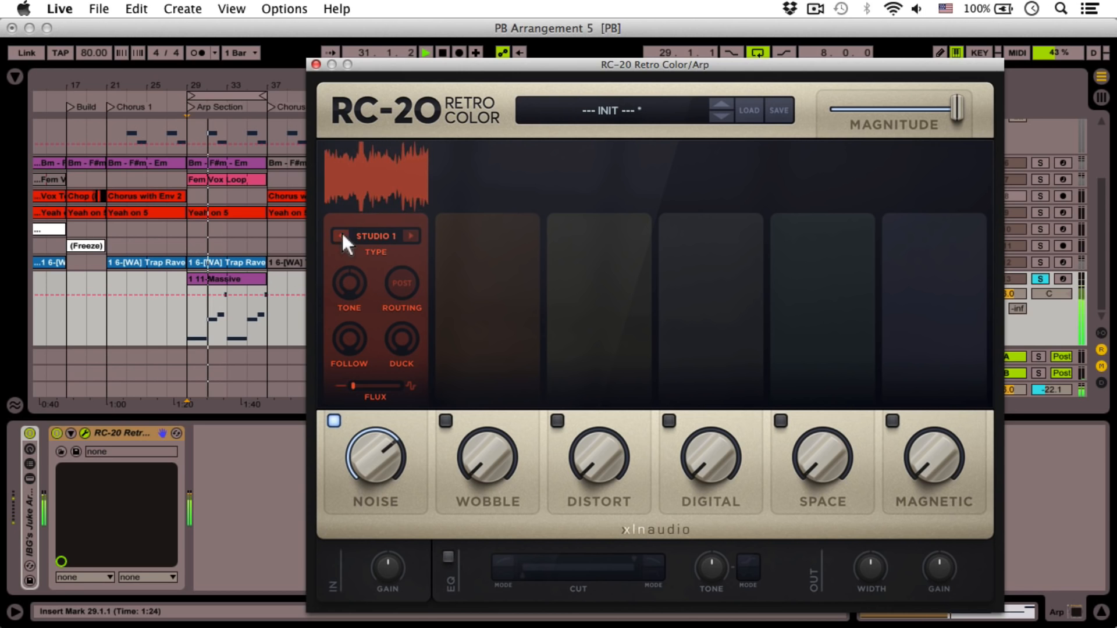
pyautogui.click(342, 233)
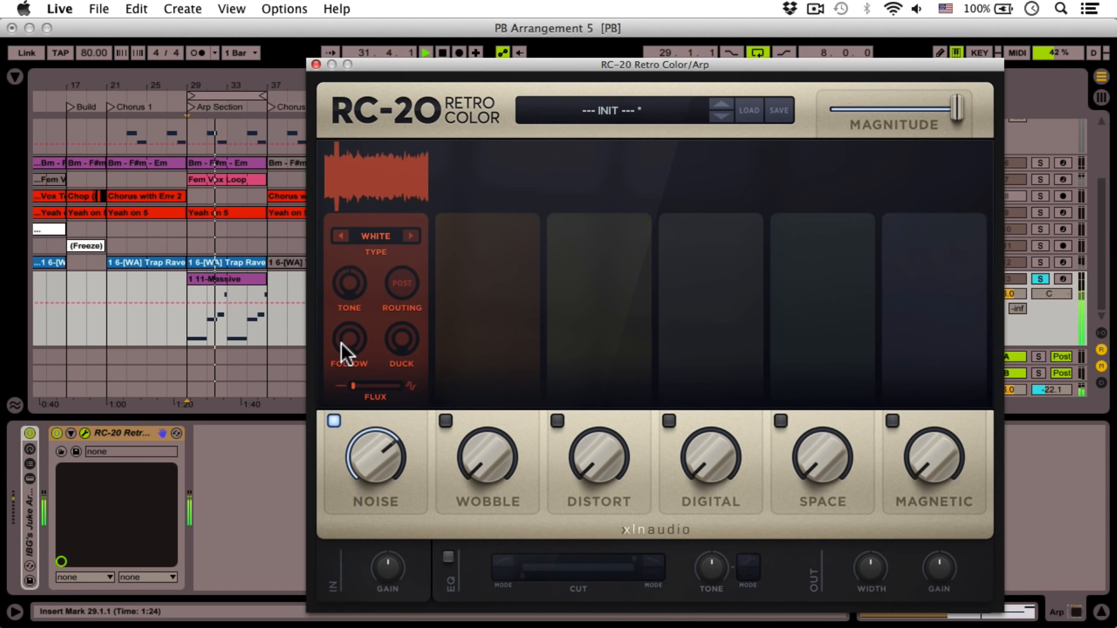
# - Set the Noise module's Follow to 100% and Tone to 12.0 dB while lowering the Noise amount
pyautogui.moveTo(341, 344); pyautogui.dragTo(403, 376)
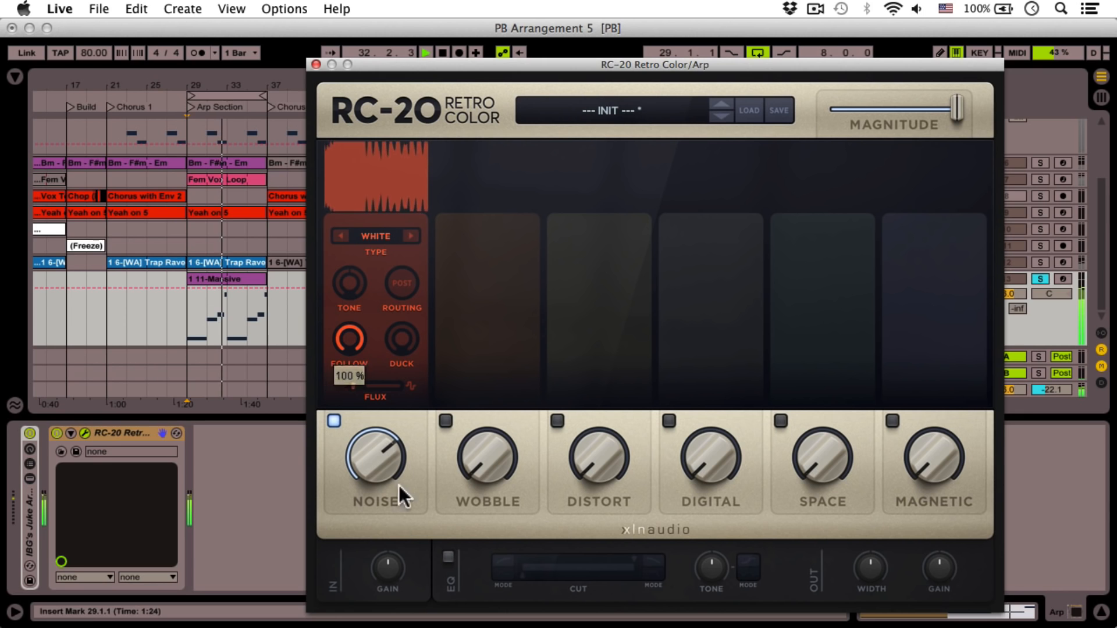
pyautogui.moveTo(415, 478); pyautogui.dragTo(370, 491)
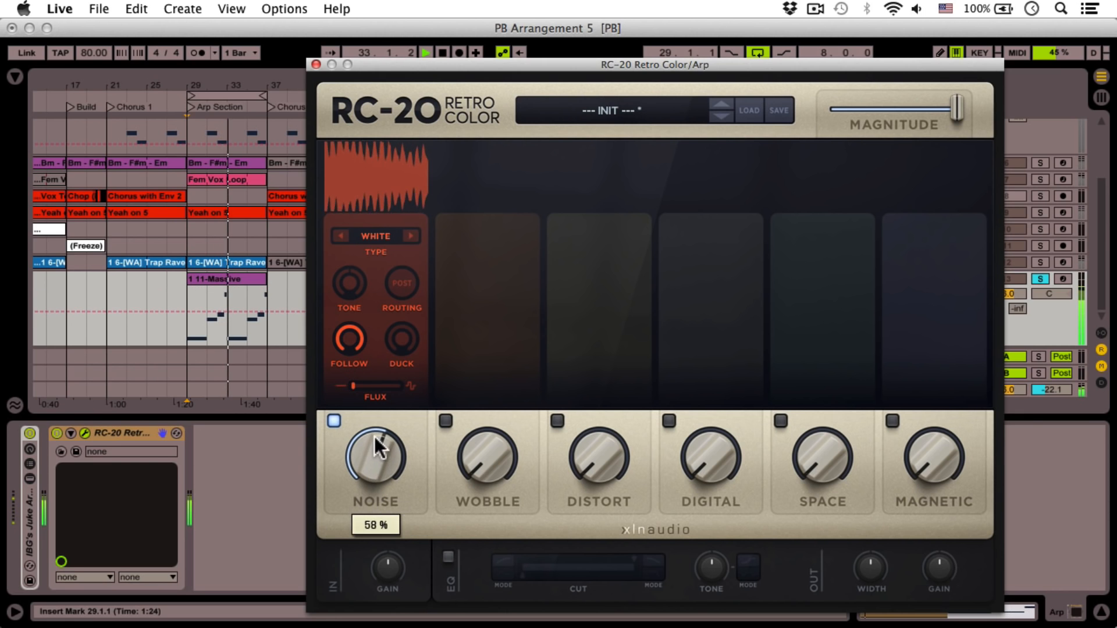
pyautogui.moveTo(375, 437); pyautogui.dragTo(361, 179)
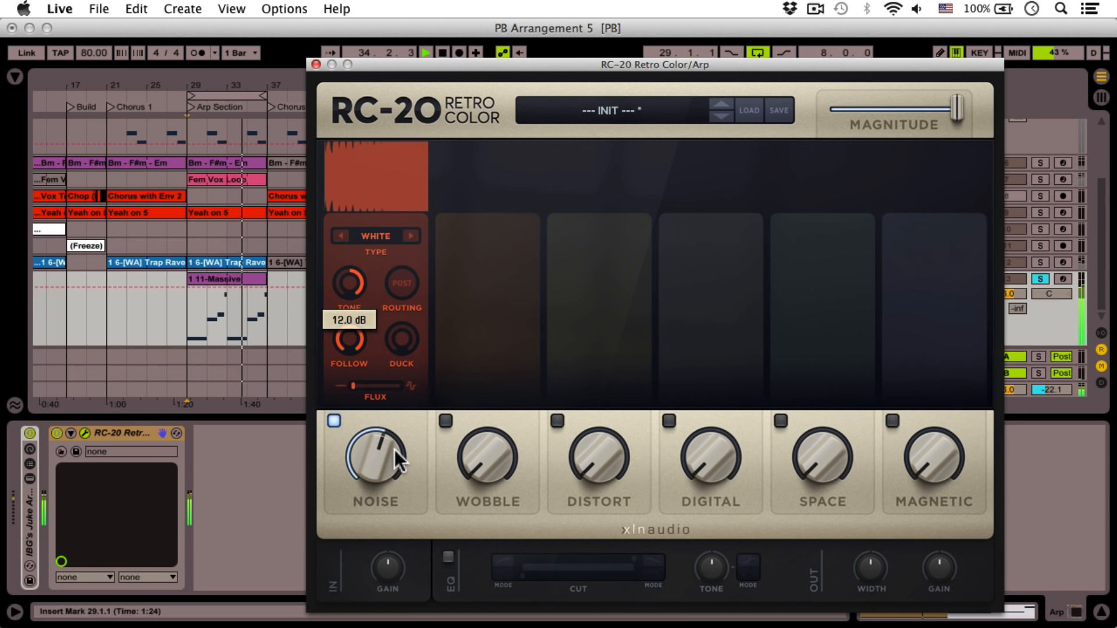
pyautogui.moveTo(394, 449)
pyautogui.mouseDown()
pyautogui.moveTo(377, 487)
pyautogui.moveTo(375, 454)
pyautogui.mouseUp()
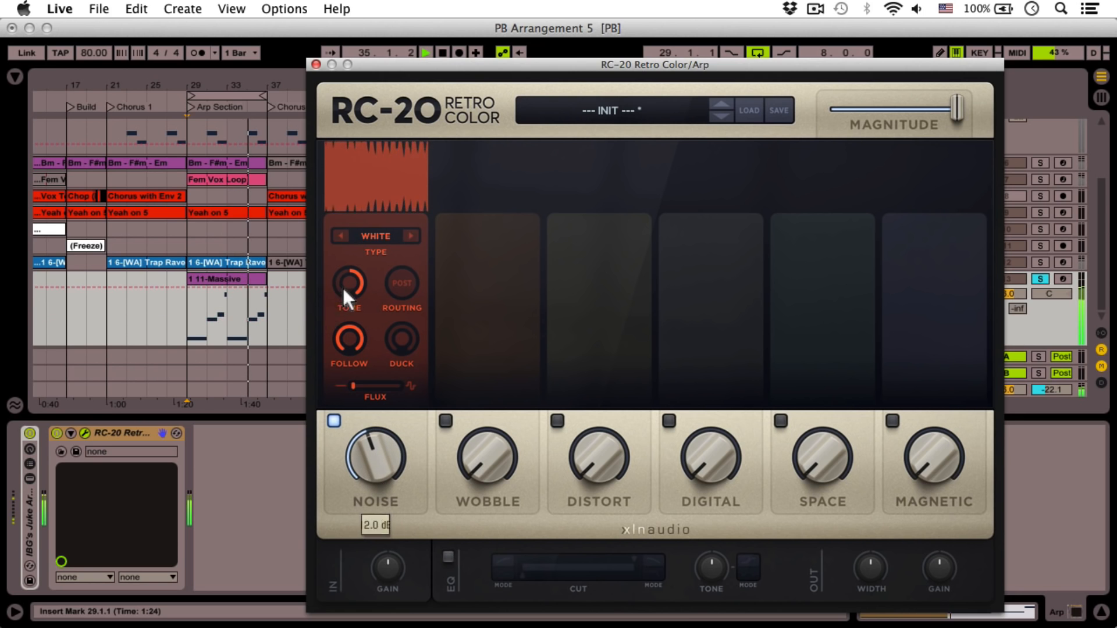
# - Reduce the noise Tone to 4.5 dB and set the Noise amount to 50%
pyautogui.moveTo(342, 285); pyautogui.dragTo(340, 326)
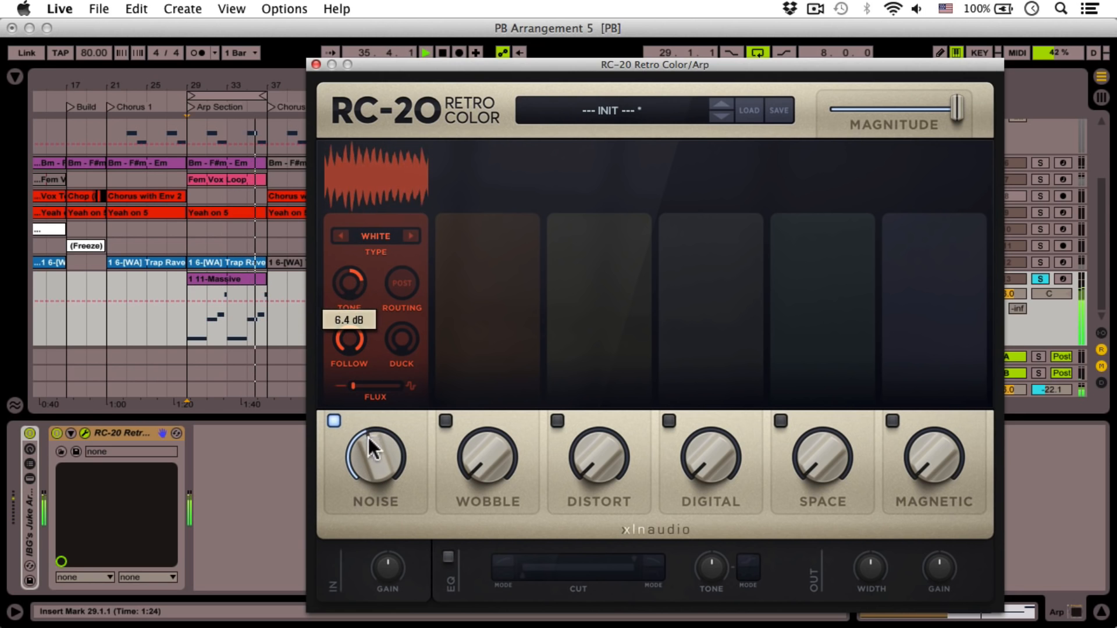
pyautogui.moveTo(369, 438); pyautogui.dragTo(368, 432)
pyautogui.moveTo(351, 277); pyautogui.dragTo(351, 285)
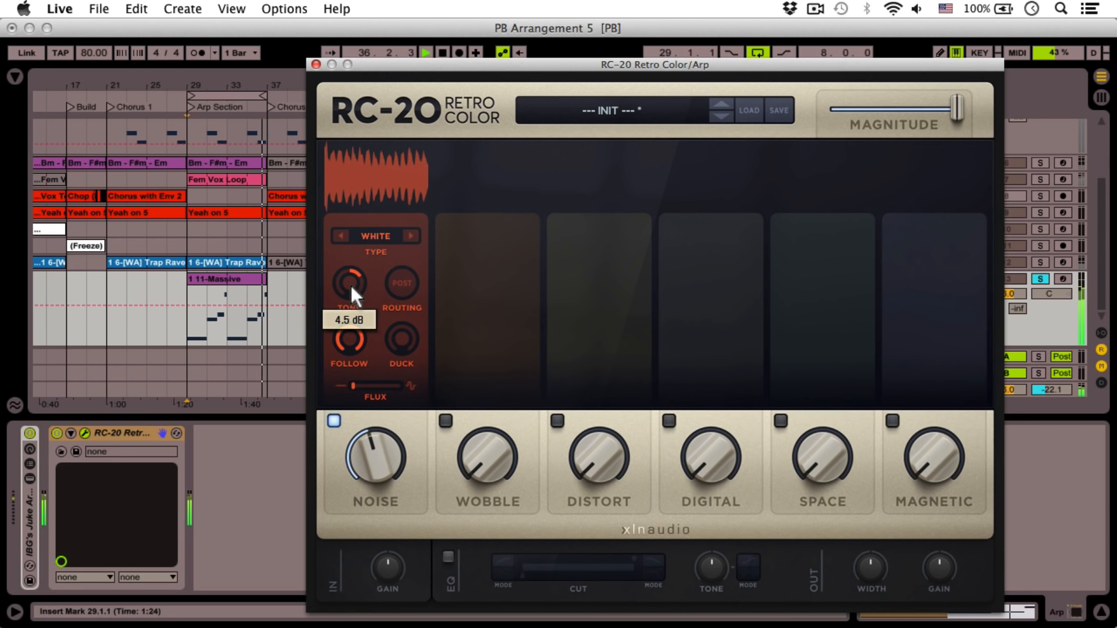
pyautogui.moveTo(371, 456); pyautogui.dragTo(373, 443)
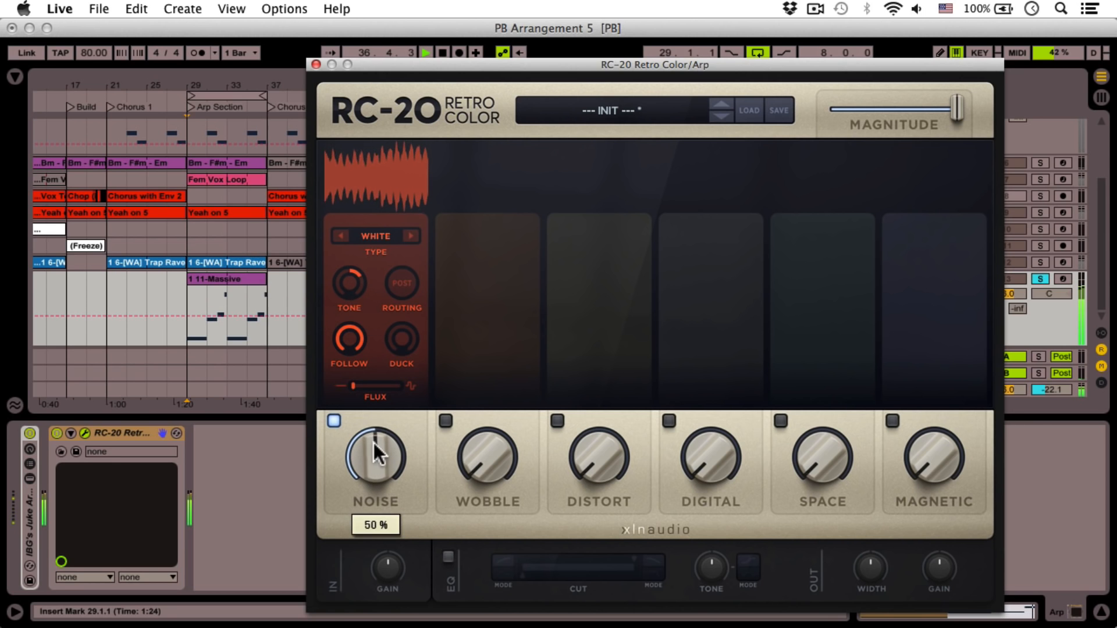
# - Compare the Noise routing options and the neighbouring noise types, returning to Post routing and White
pyautogui.click(400, 284)
pyautogui.click(400, 285)
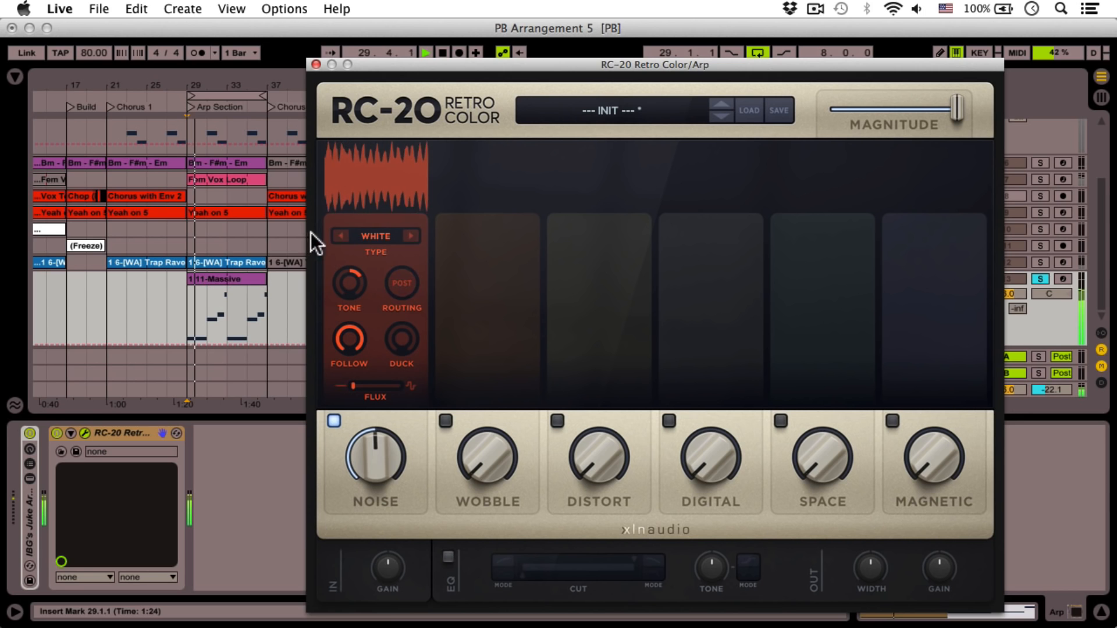
pyautogui.click(339, 236)
pyautogui.click(410, 236)
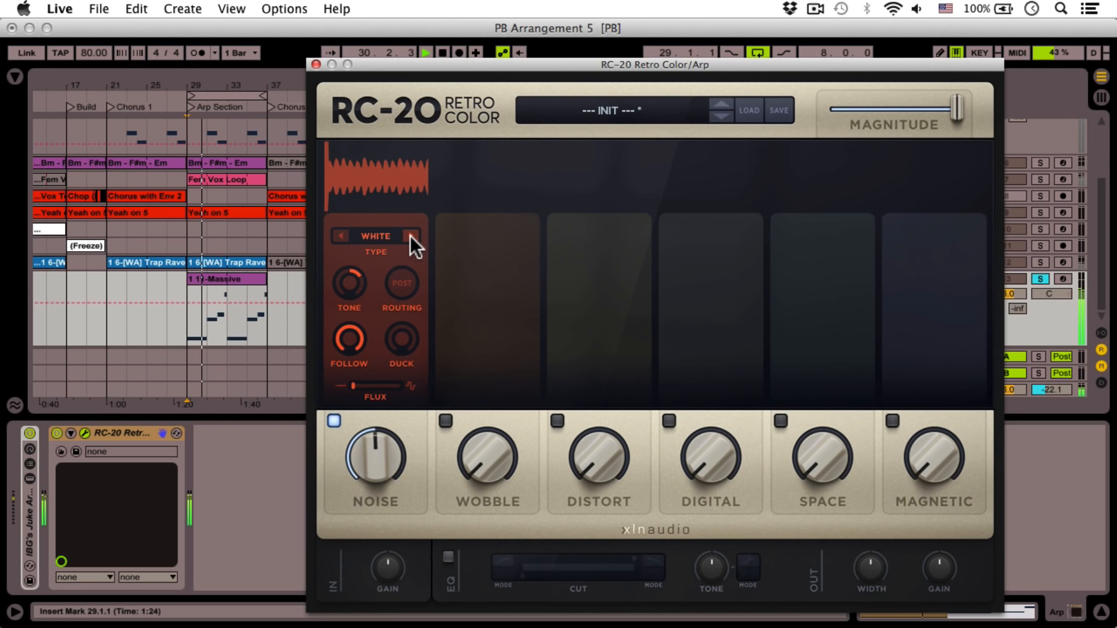
pyautogui.click(410, 236)
pyautogui.click(342, 235)
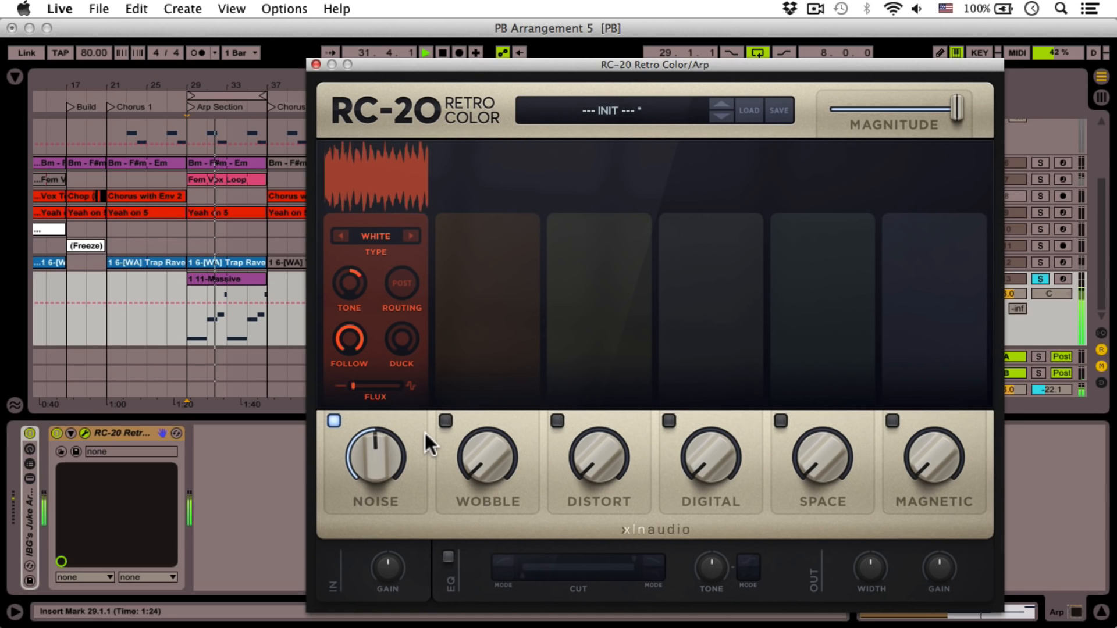
# - Enable the Magnetic module on the Arp, raise its amount to 100% and increase Dropouts
pyautogui.click(892, 421)
pyautogui.moveTo(915, 429); pyautogui.dragTo(970, 292)
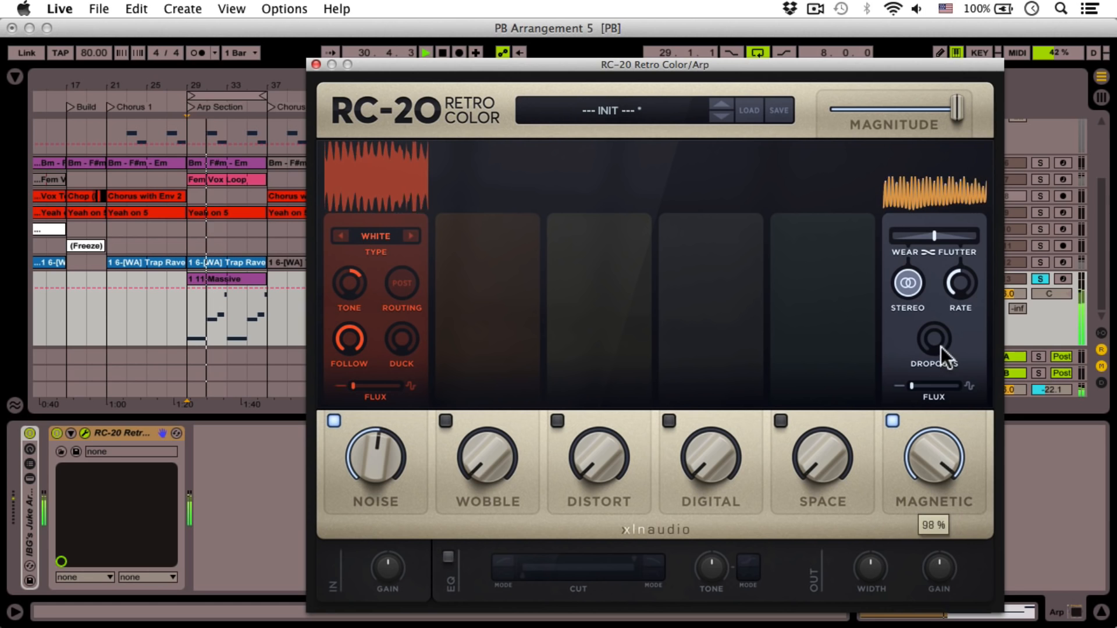
pyautogui.moveTo(941, 346)
pyautogui.mouseDown()
pyautogui.moveTo(935, 277)
pyautogui.moveTo(942, 369)
pyautogui.mouseUp()
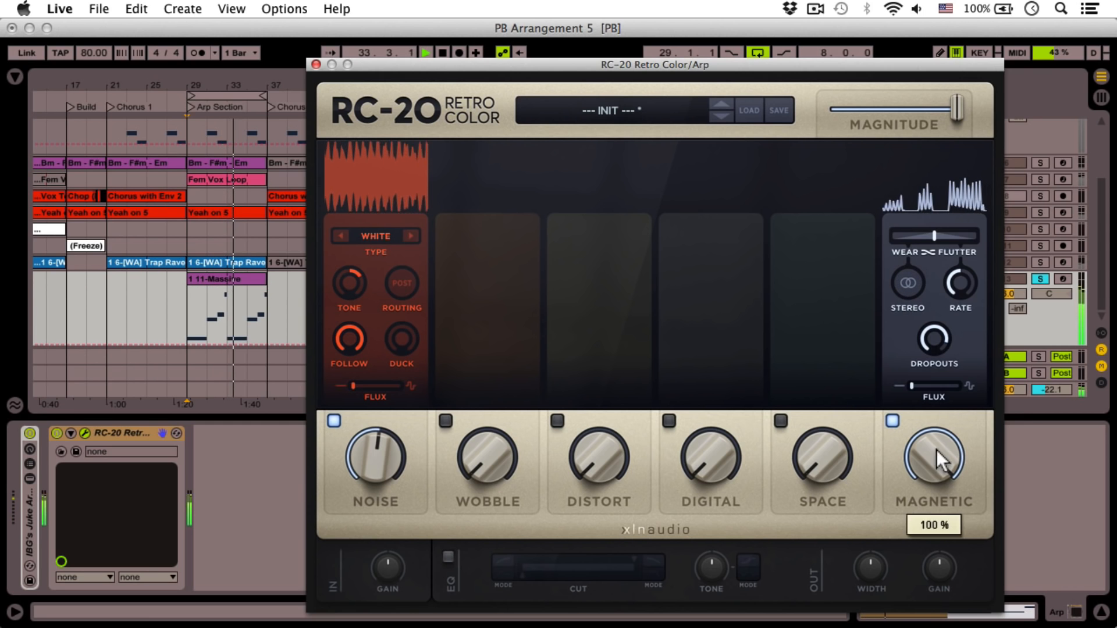
# - Lower the Magnetic amount, turn on its Stereo option and move the Wear/Flutter balance fully to Wear
pyautogui.moveTo(937, 449); pyautogui.dragTo(933, 508)
pyautogui.click(909, 271)
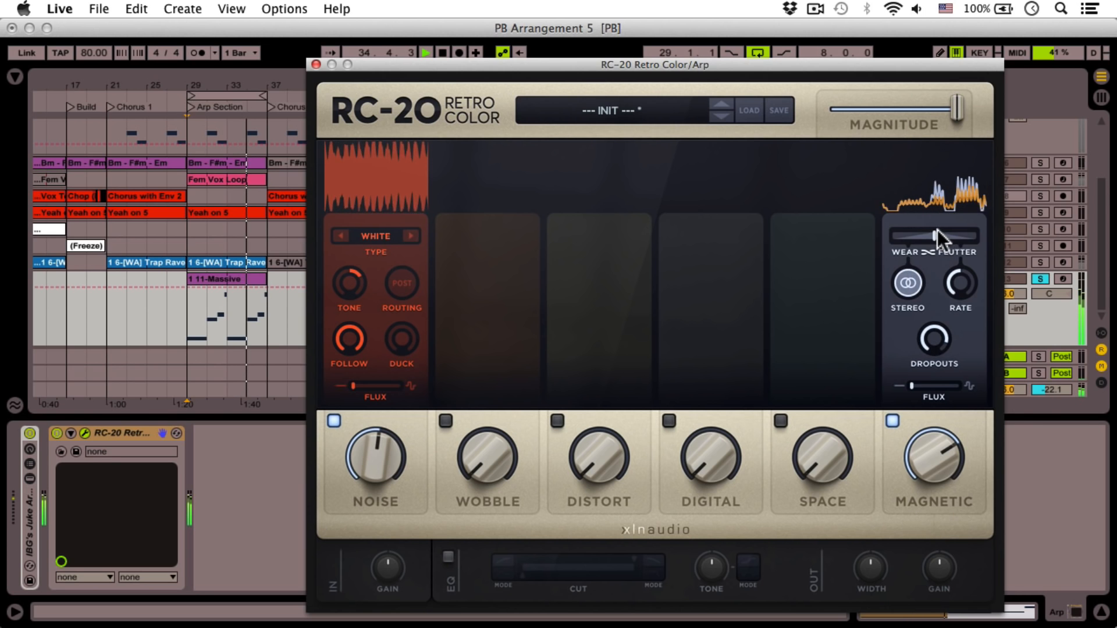
pyautogui.moveTo(936, 230); pyautogui.dragTo(929, 232)
pyautogui.moveTo(927, 474); pyautogui.dragTo(926, 498)
# - Turn Magnetic Dropouts down to zero, try Flux at 71% before lowering it again, and set Rate to 9.8 Hz
pyautogui.moveTo(925, 351); pyautogui.dragTo(933, 402)
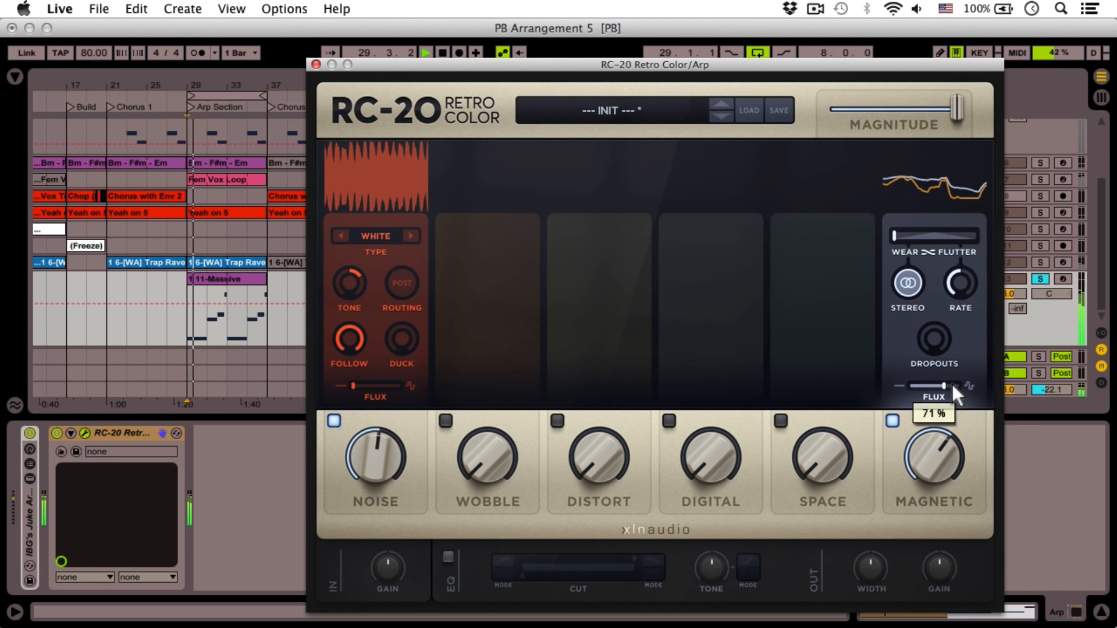
pyautogui.moveTo(941, 382); pyautogui.dragTo(935, 512)
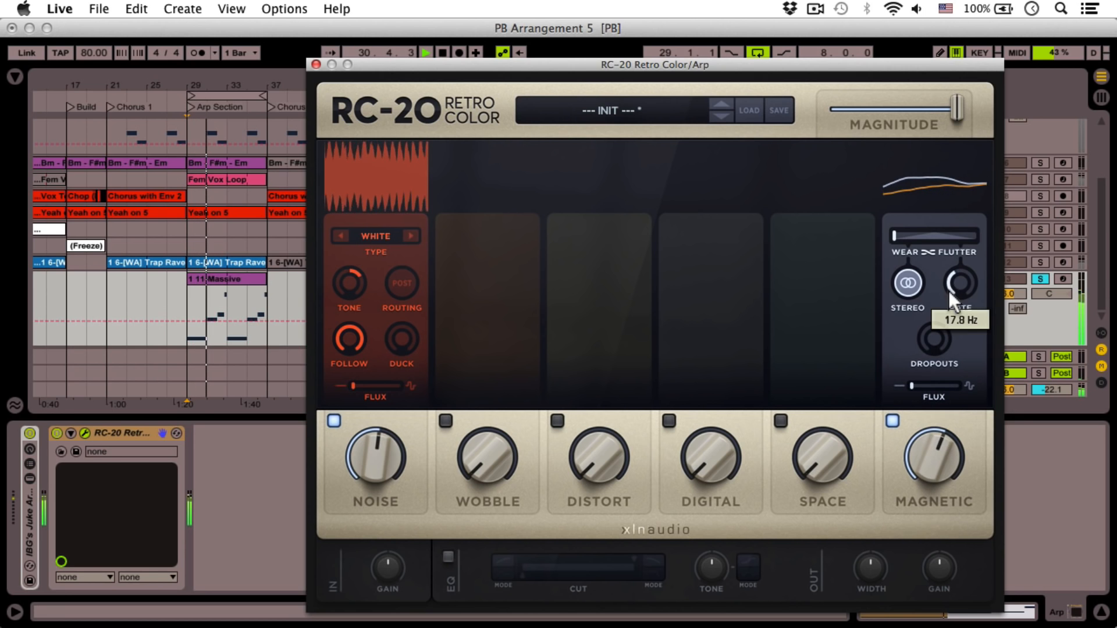
pyautogui.moveTo(957, 281); pyautogui.dragTo(958, 288)
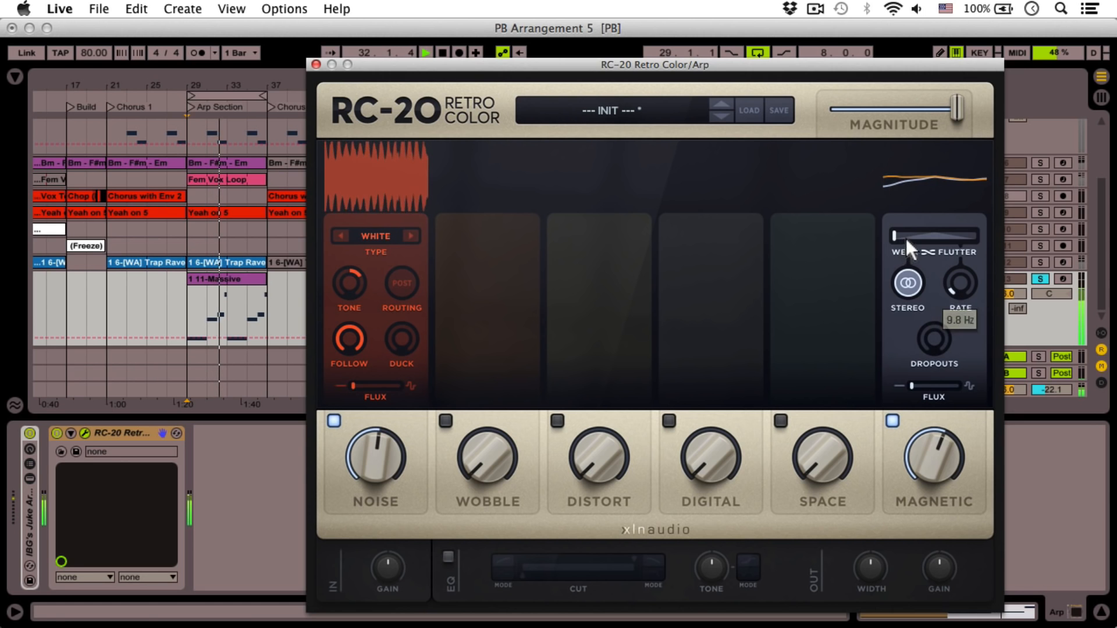
# - Audition Magnetic's Stereo option off and on, set Rate to 10.3 Hz and shift the Wear/Flutter balance past centre towards Flutter
pyautogui.moveTo(906, 239)
pyautogui.mouseDown()
pyautogui.moveTo(962, 232)
pyautogui.moveTo(928, 232)
pyautogui.moveTo(911, 291)
pyautogui.mouseUp()
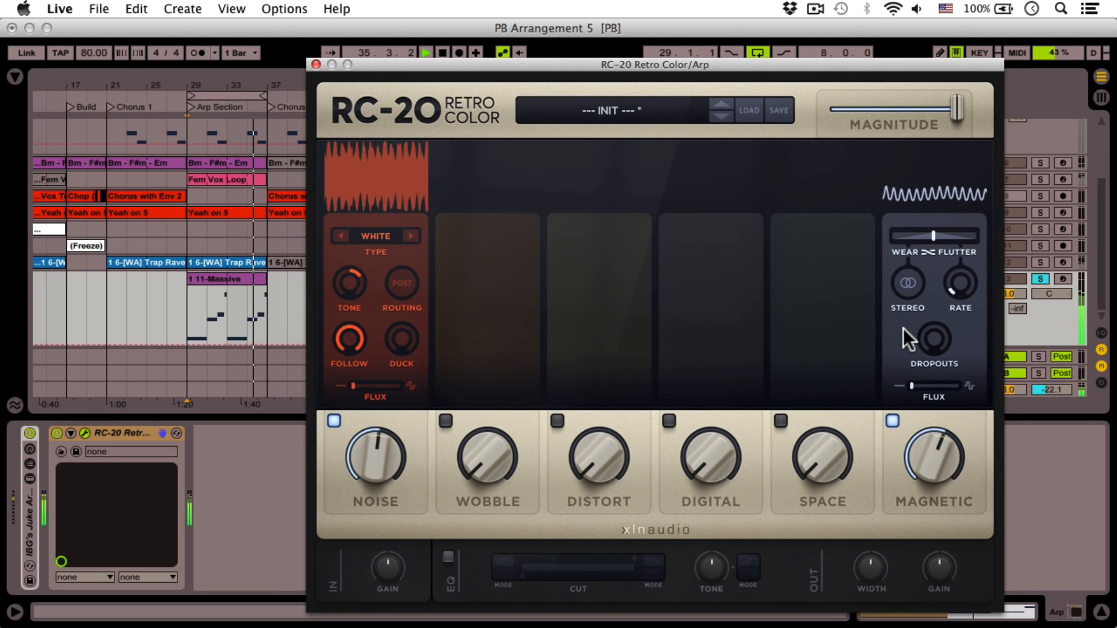
pyautogui.click(906, 293)
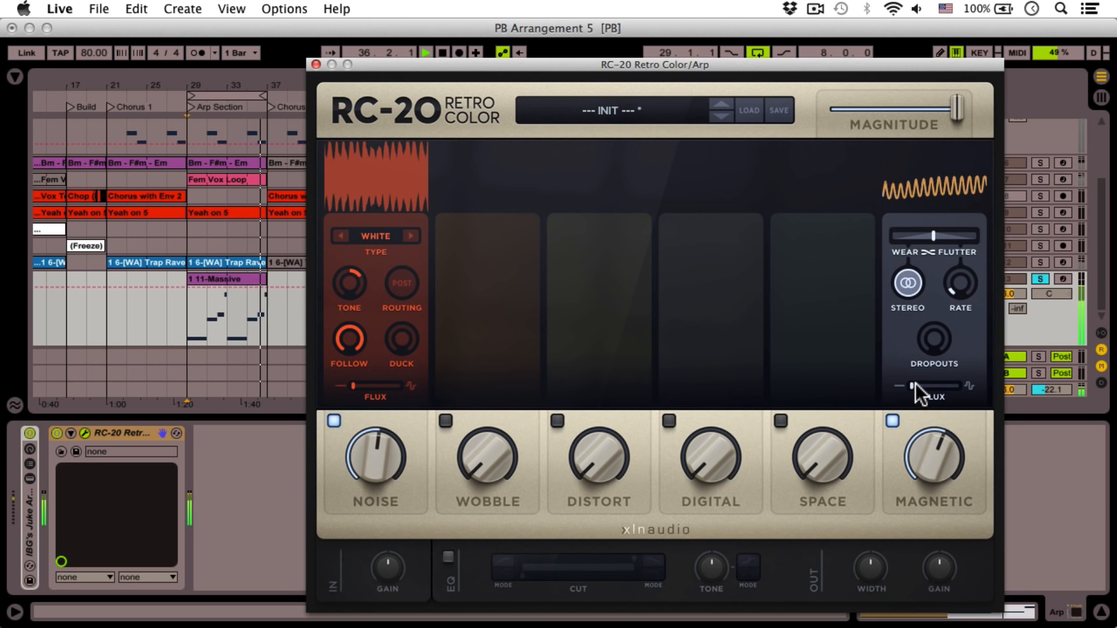
pyautogui.moveTo(934, 423)
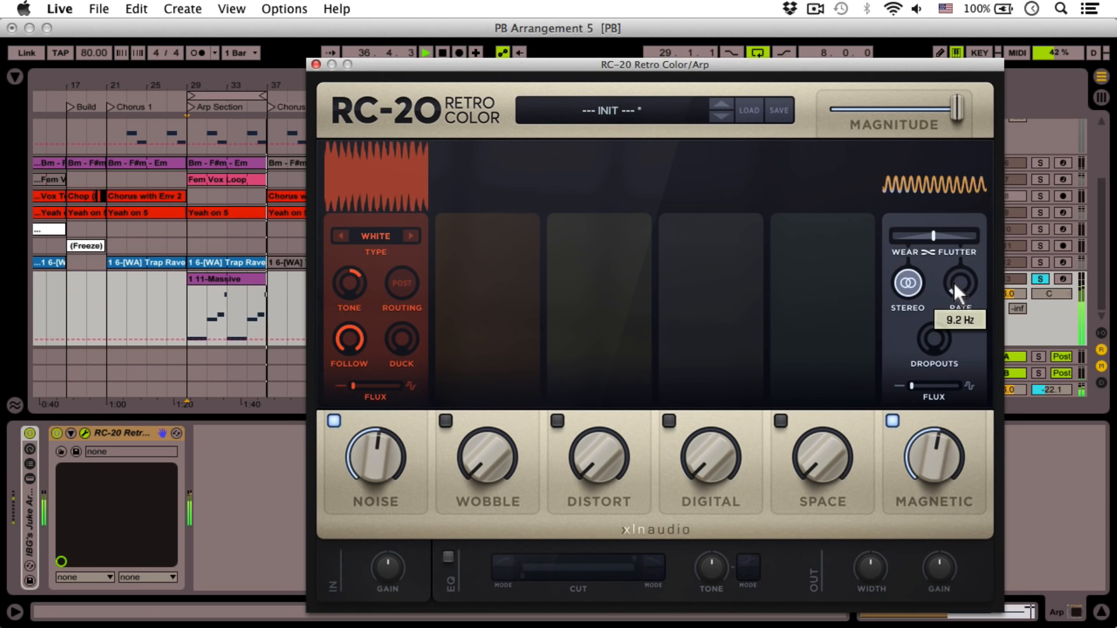
pyautogui.moveTo(954, 281); pyautogui.dragTo(953, 275)
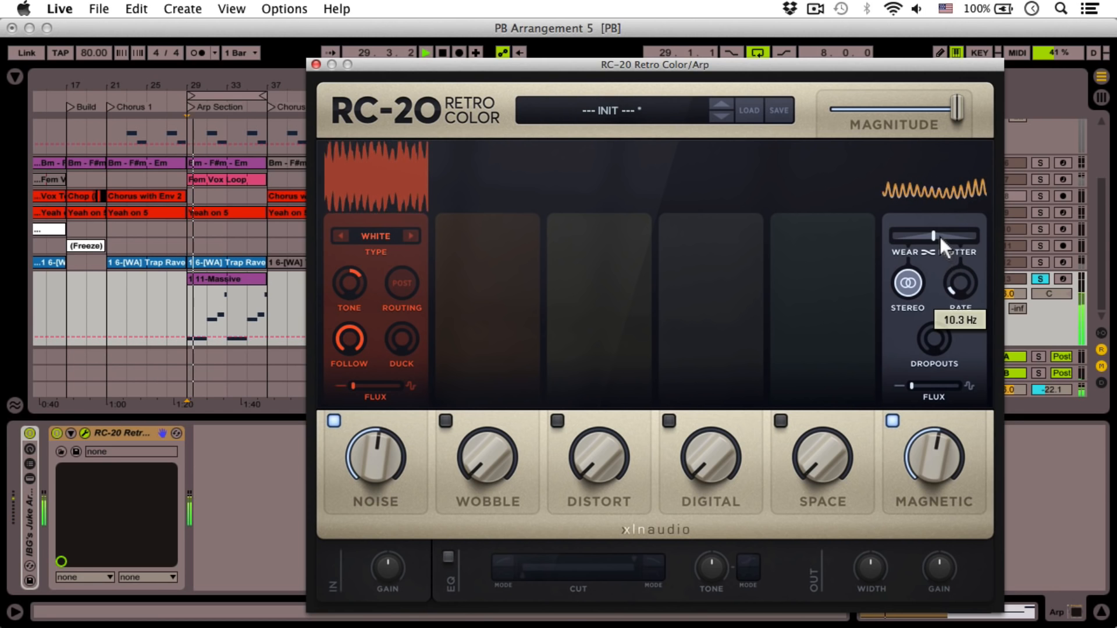
pyautogui.moveTo(940, 236); pyautogui.dragTo(965, 244)
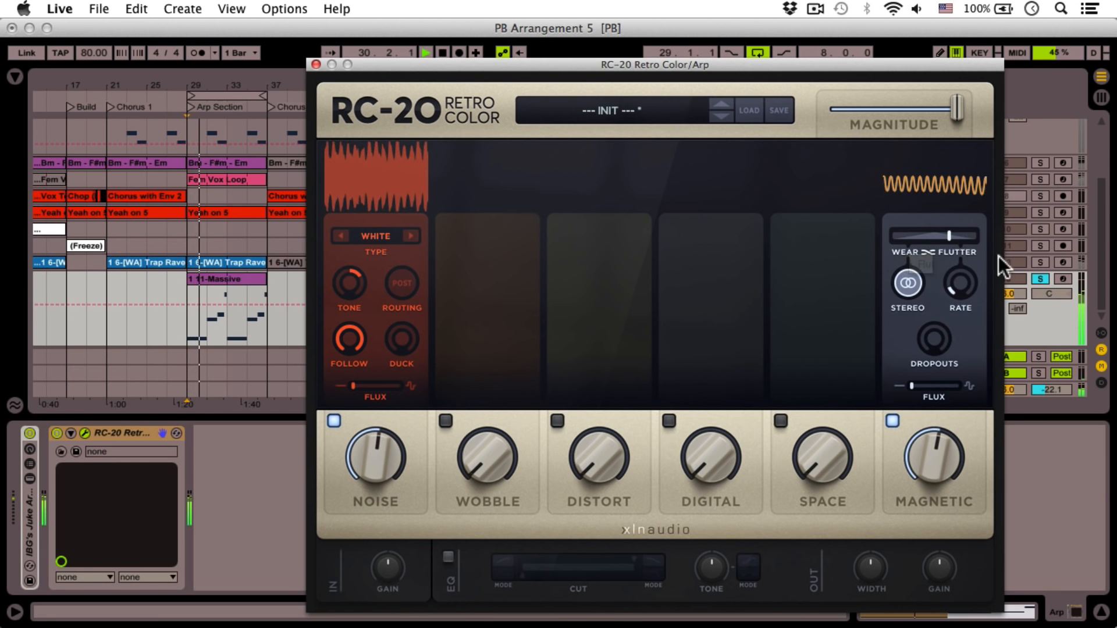
# - Take the Arp track out of solo and raise the plugin's output gain to 3.1 dB
pyautogui.click(1039, 278)
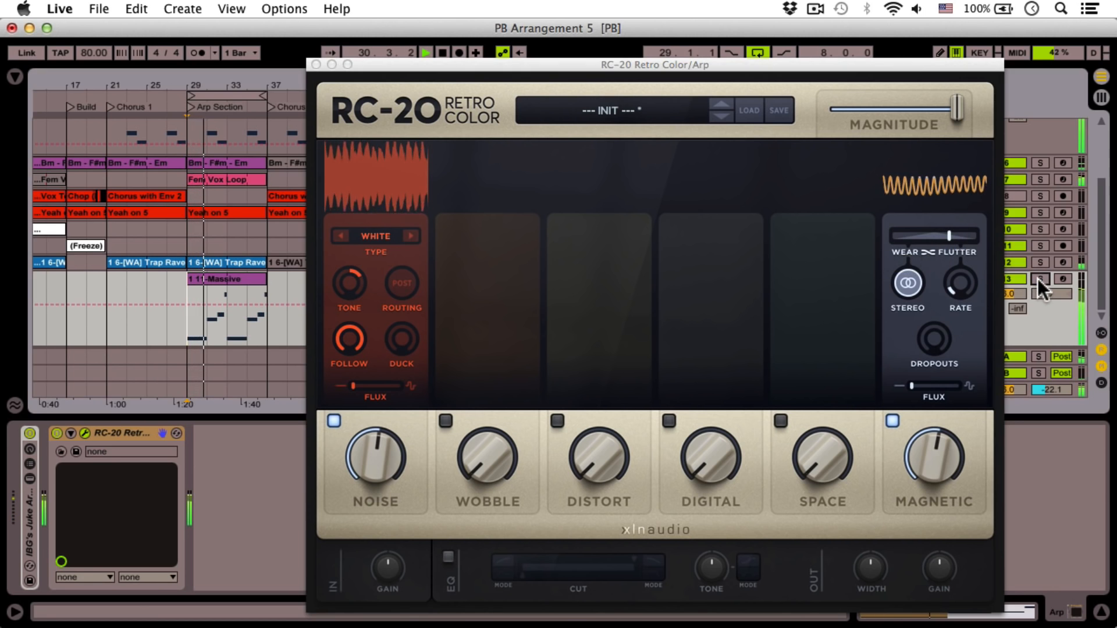
pyautogui.click(940, 568)
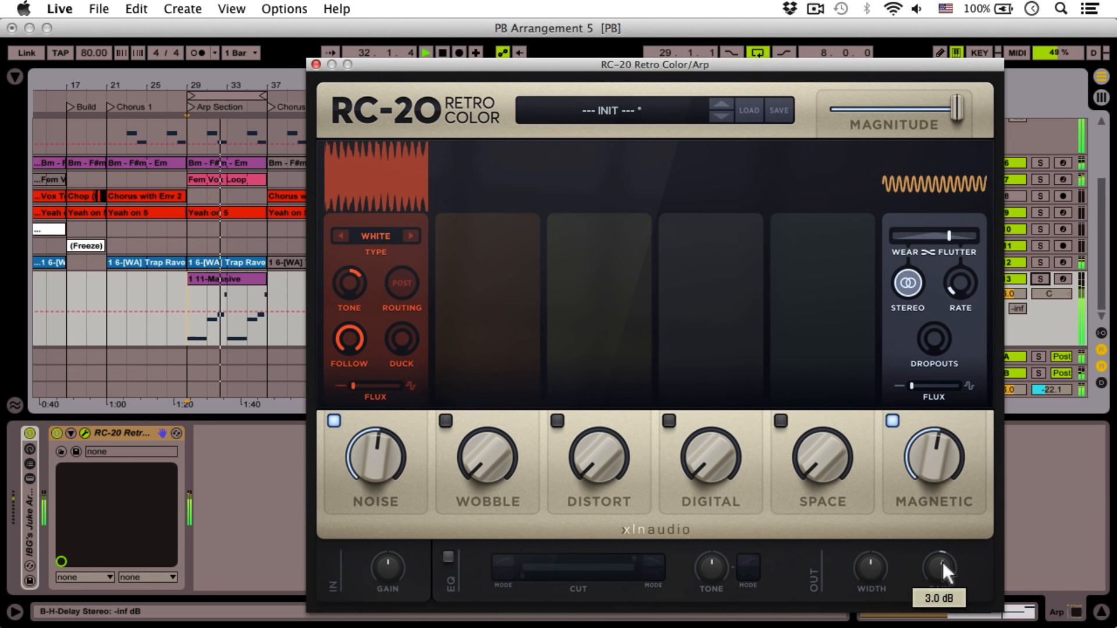
pyautogui.moveTo(943, 562); pyautogui.dragTo(939, 557)
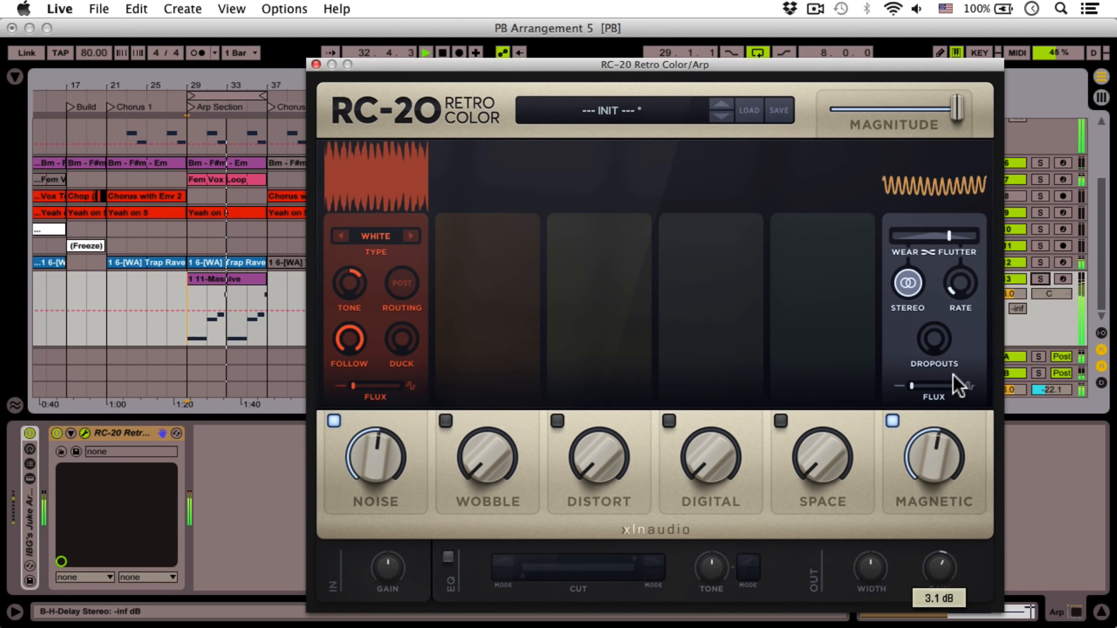
# - Switch Magnetic and Noise off to compare the dry Arp, then re-enable Noise and lower its amount to 37%
pyautogui.click(893, 421)
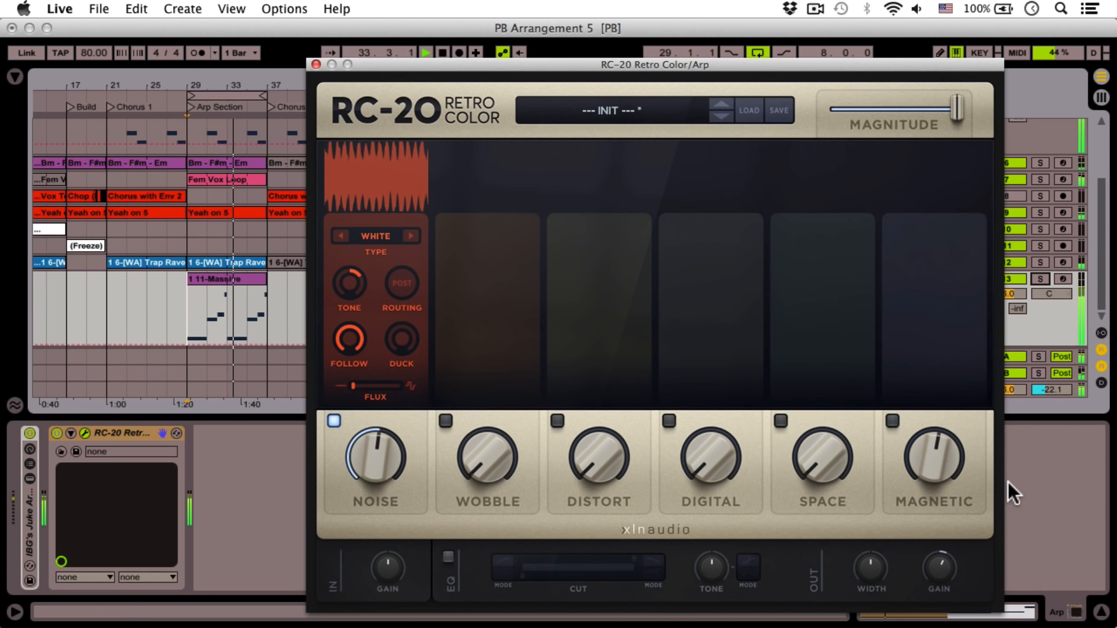
pyautogui.click(333, 420)
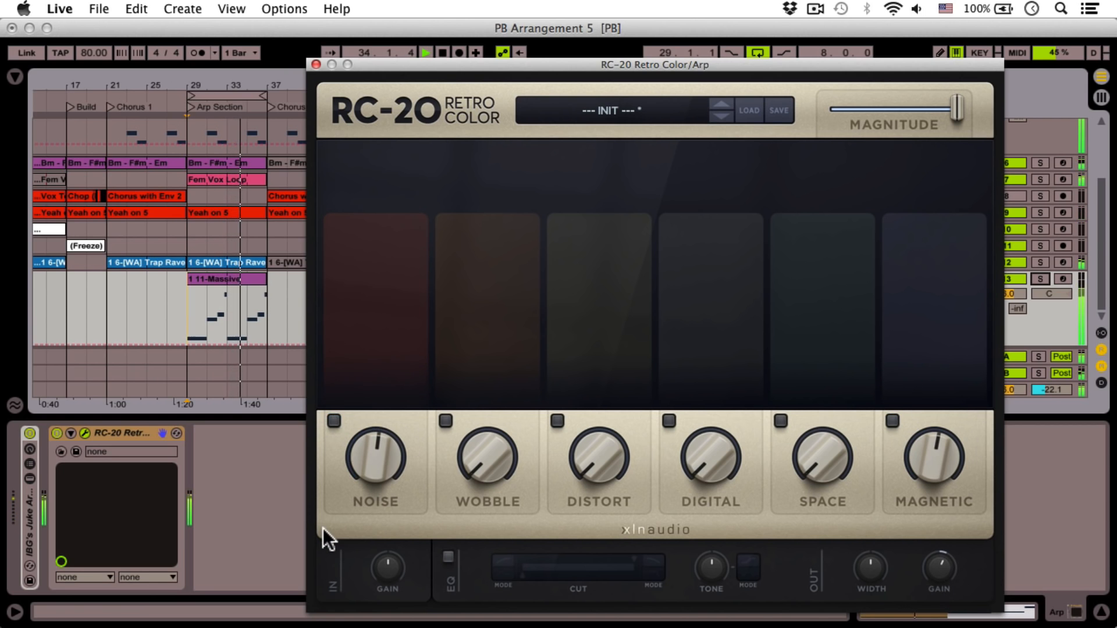
pyautogui.click(333, 421)
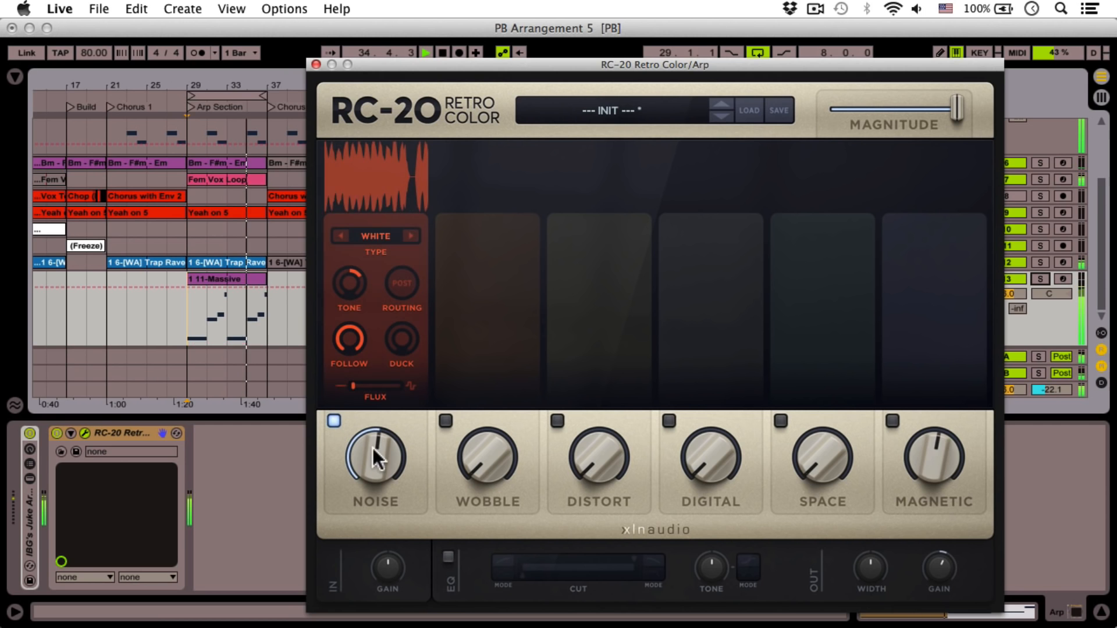
pyautogui.moveTo(373, 451)
pyautogui.mouseDown()
pyautogui.moveTo(377, 474)
pyautogui.moveTo(368, 441)
pyautogui.moveTo(366, 456)
pyautogui.mouseUp()
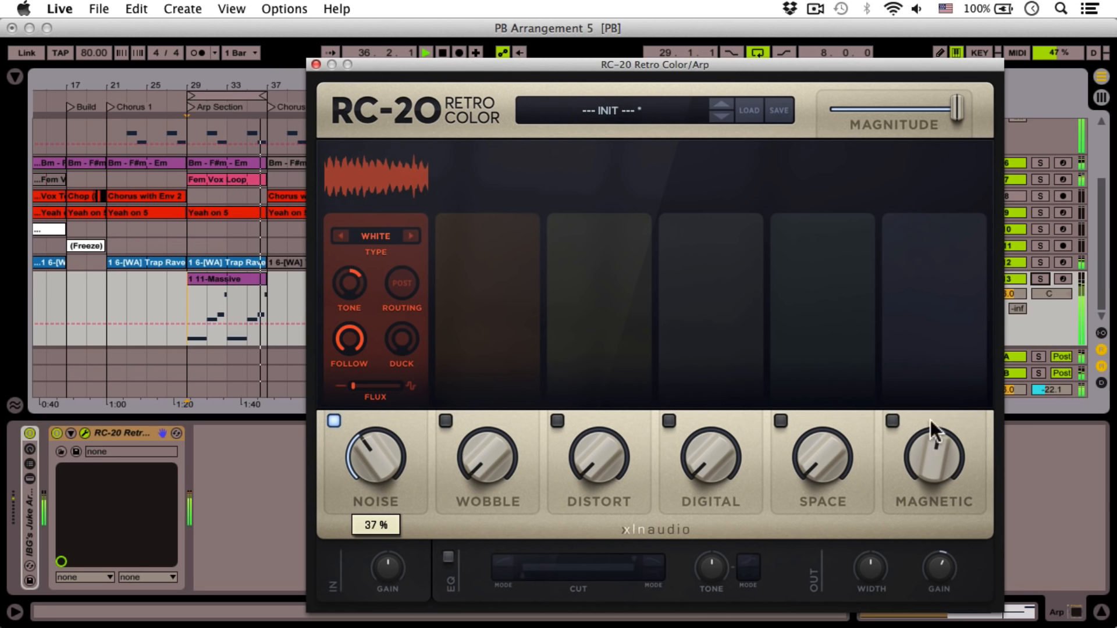
# - Re-enable the Magnetic module and raise its amount slightly to 57%
pyautogui.click(892, 420)
pyautogui.moveTo(937, 454)
pyautogui.moveTo(937, 454); pyautogui.dragTo(937, 447)
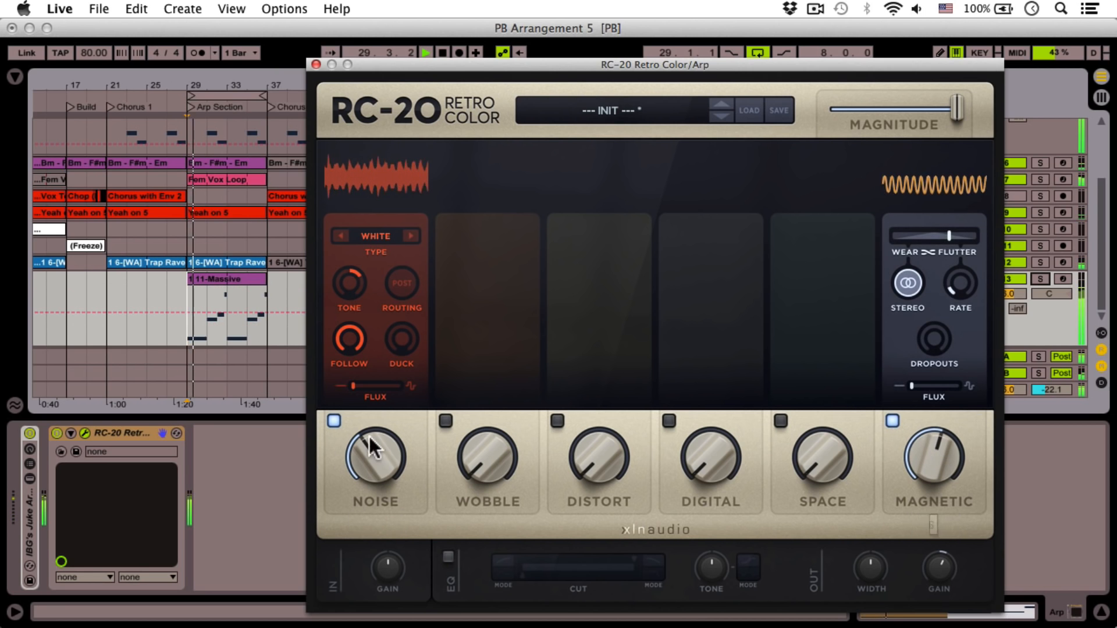
# - Lower the Noise amount slightly, set its Tone to 5.4 dB, and move the plugin window off the track mixer controls
pyautogui.moveTo(372, 438); pyautogui.dragTo(376, 454)
pyautogui.moveTo(349, 270)
pyautogui.moveTo(349, 270)
pyautogui.mouseDown()
pyautogui.moveTo(347, 260)
pyautogui.moveTo(348, 275)
pyautogui.mouseUp()
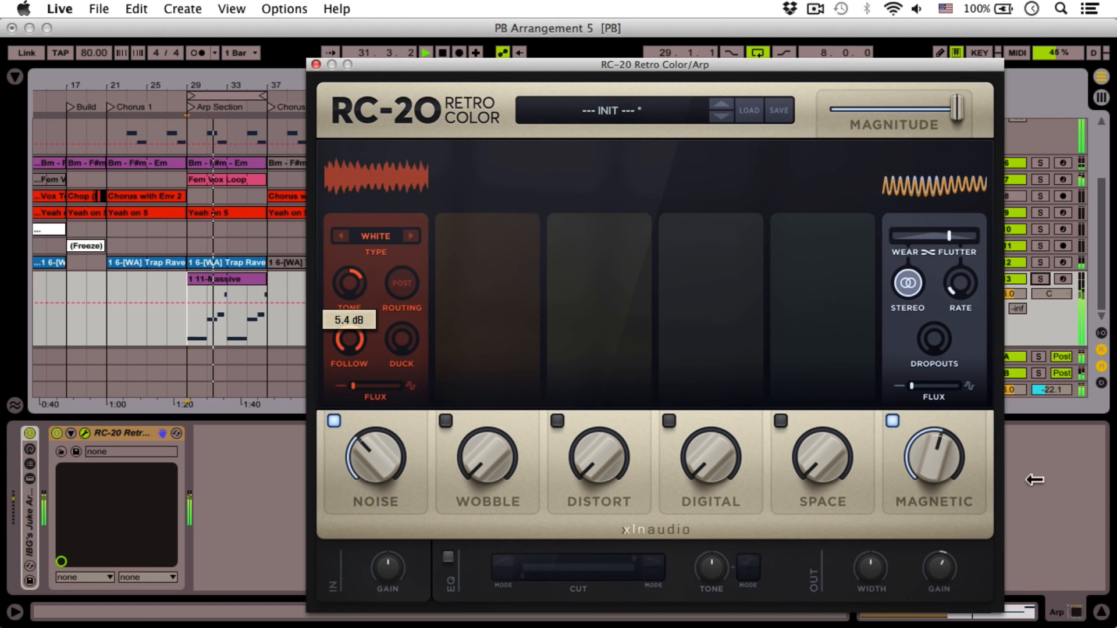
pyautogui.moveTo(940, 457)
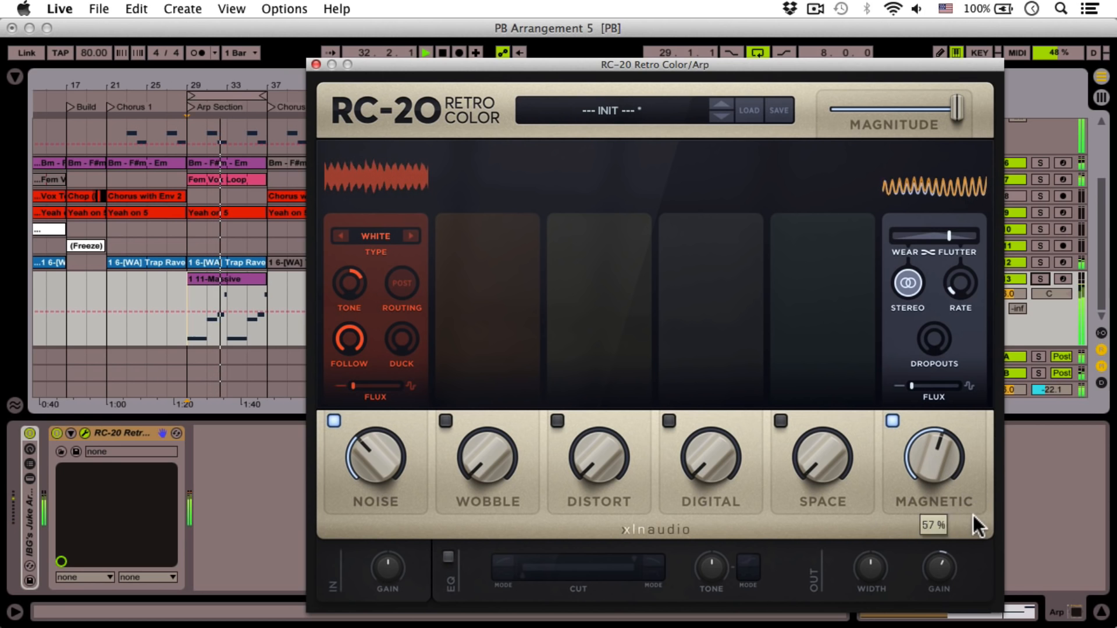
pyautogui.moveTo(613, 64); pyautogui.dragTo(551, 55)
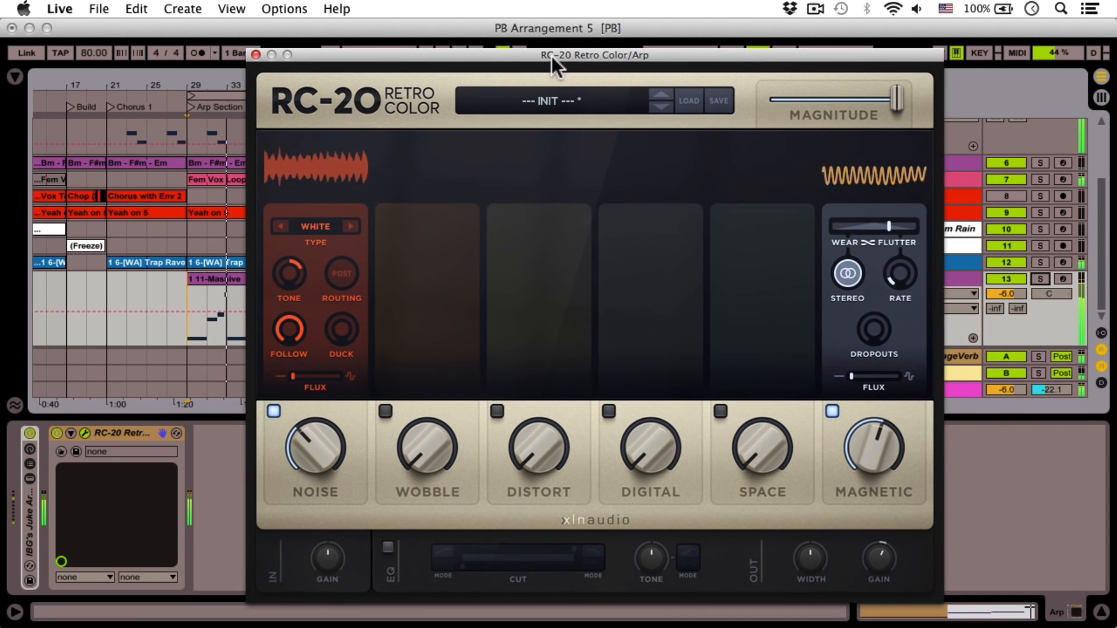